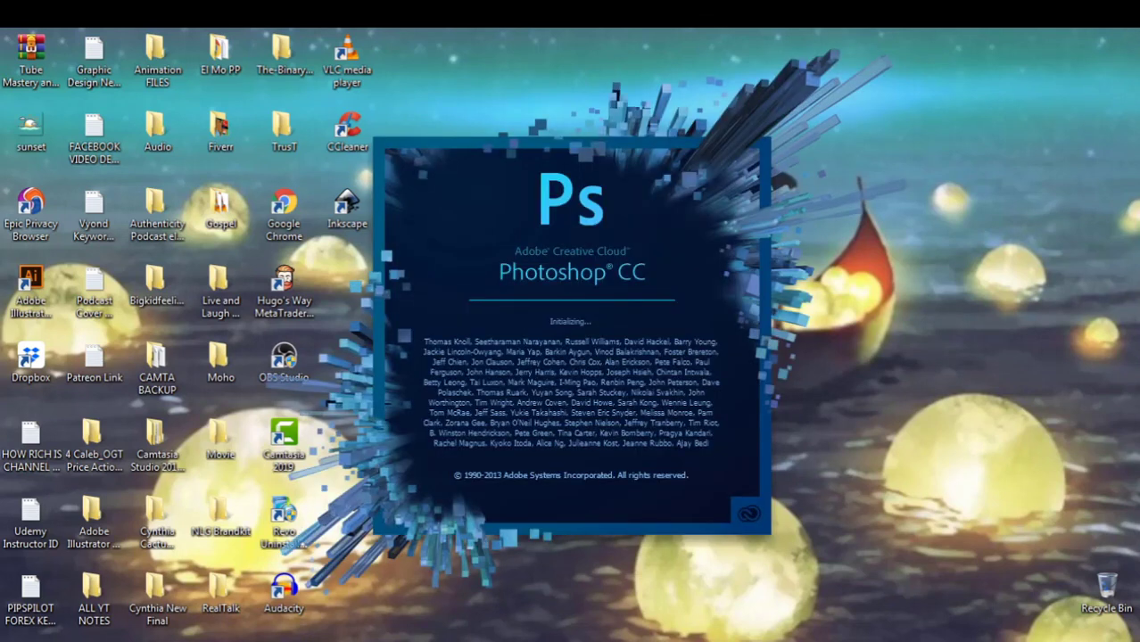
Compare the 'podcast cover sample' Google Images reference in Chrome with the empty Photoshop workspace.
left_click(115, 570)
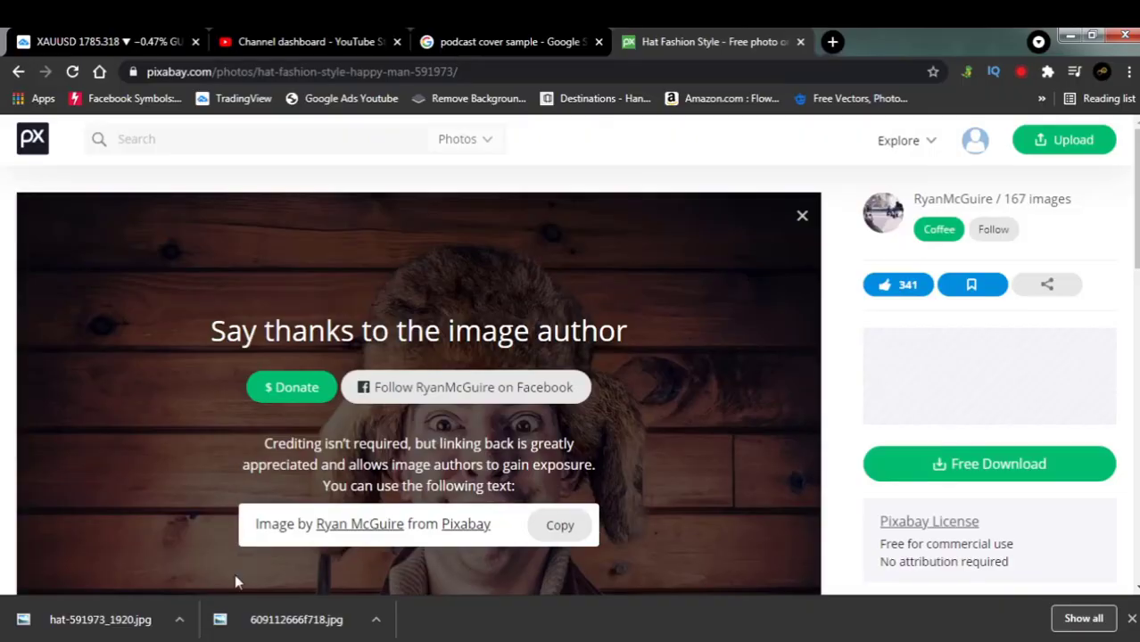
left_click(511, 43)
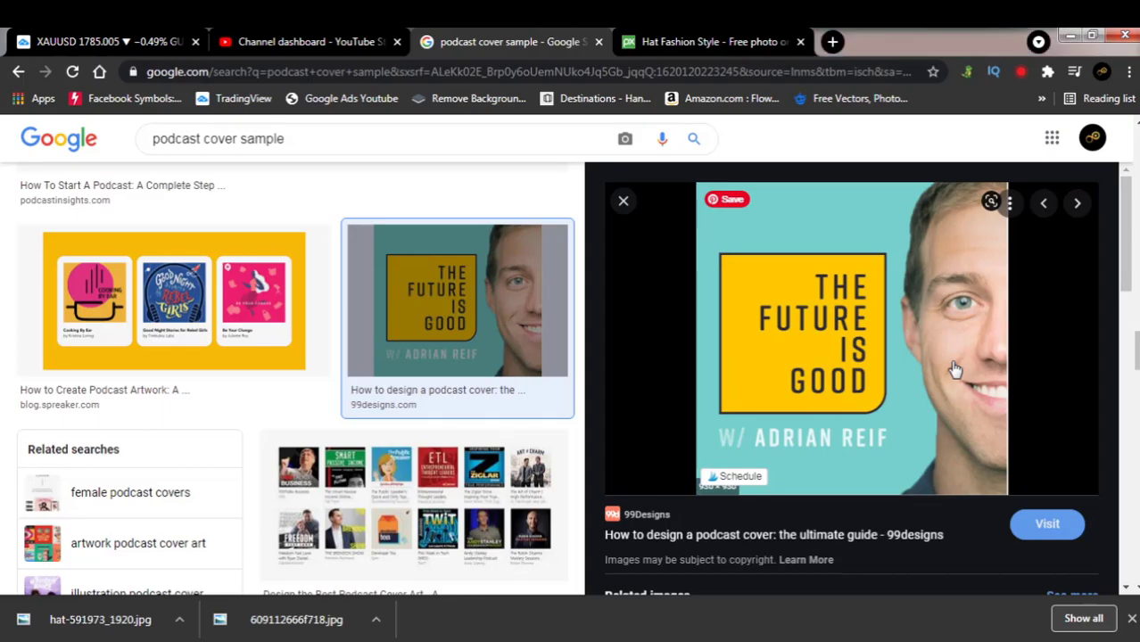
key("alt+Tab")
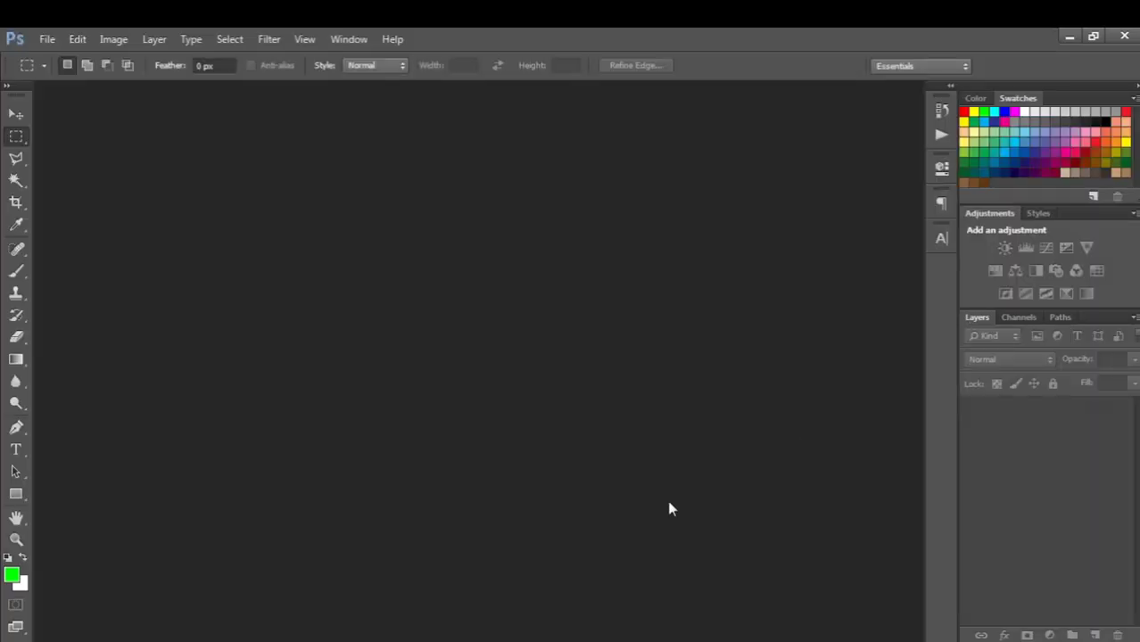
key("alt+Tab")
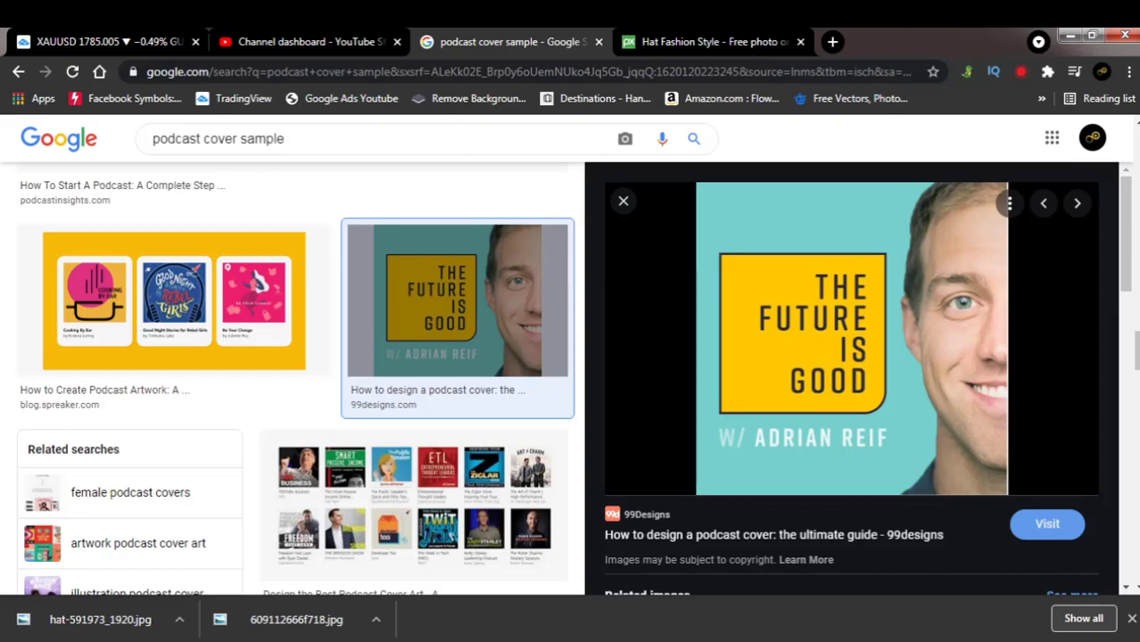
key("alt+Tab")
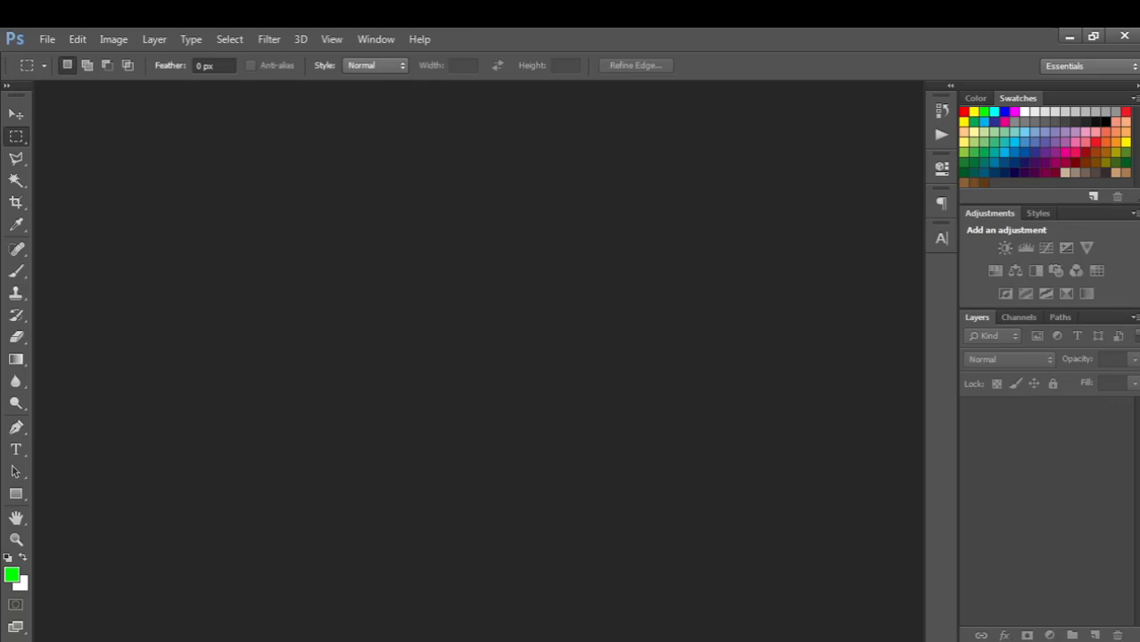
Create a new 3000 × 3000 pixel document at 300 pixels/inch with a white background.
left_click(43, 39)
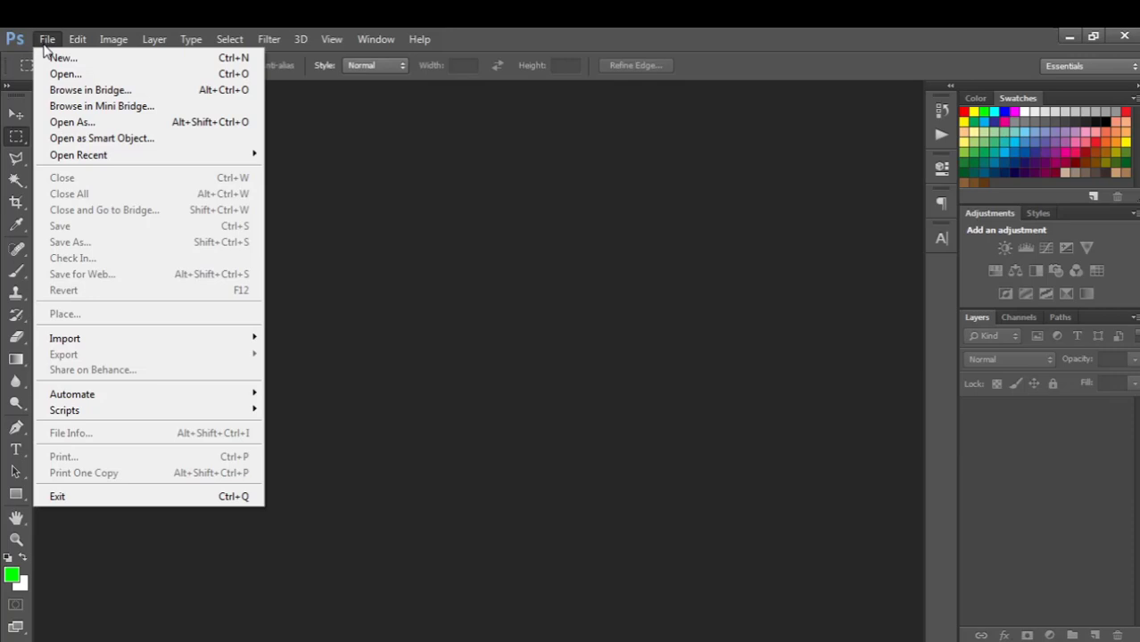
left_click(59, 58)
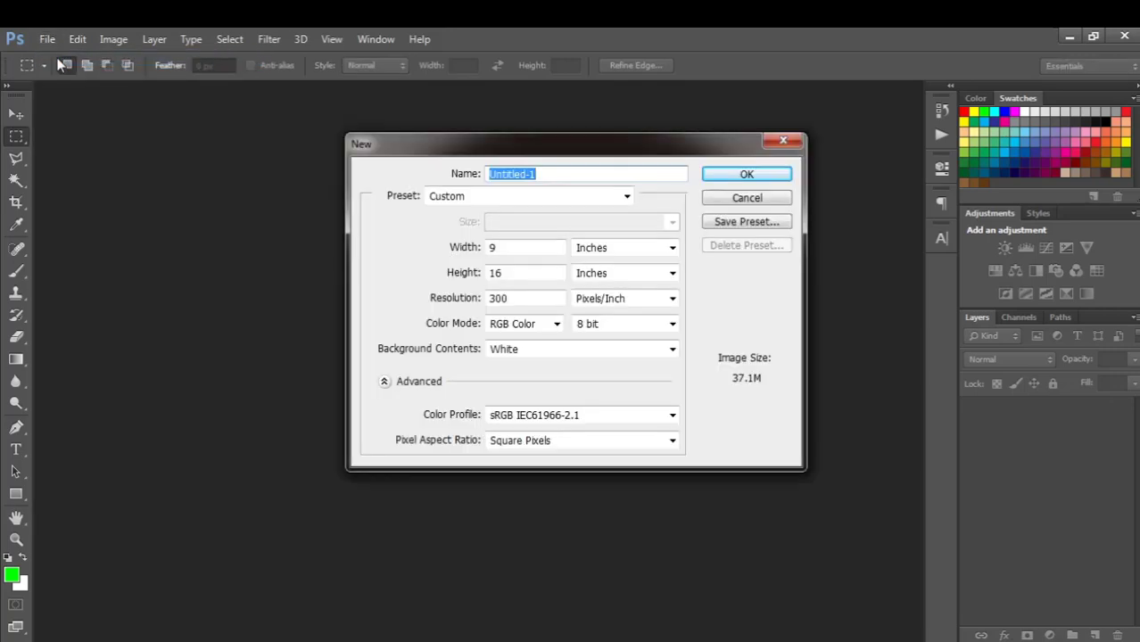
double_click(524, 244)
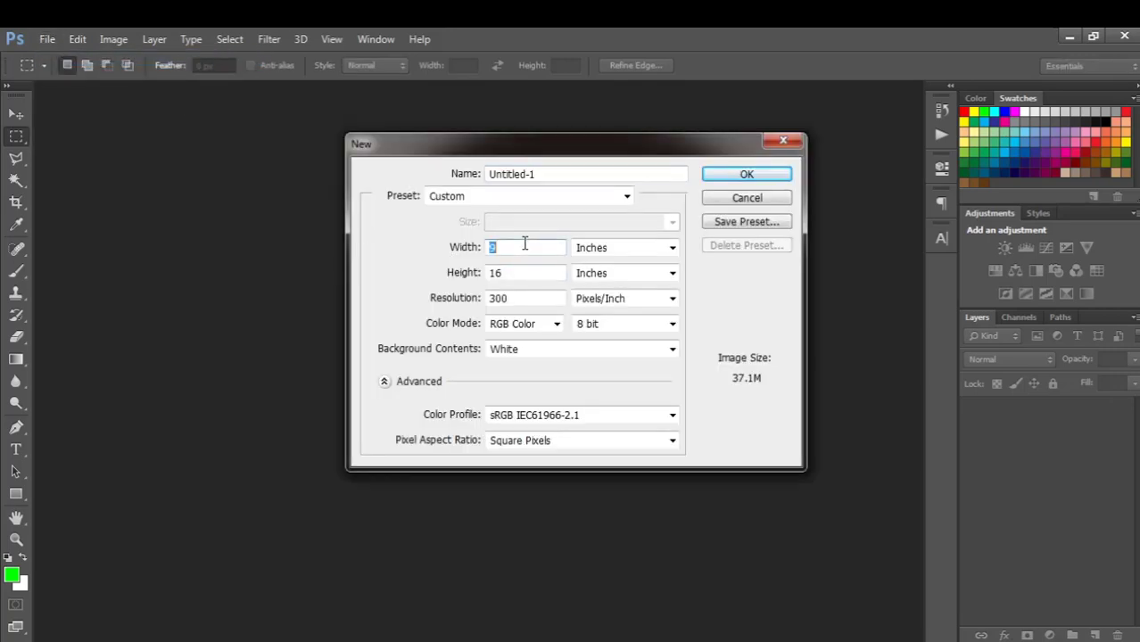
type("3")
left_click(603, 247)
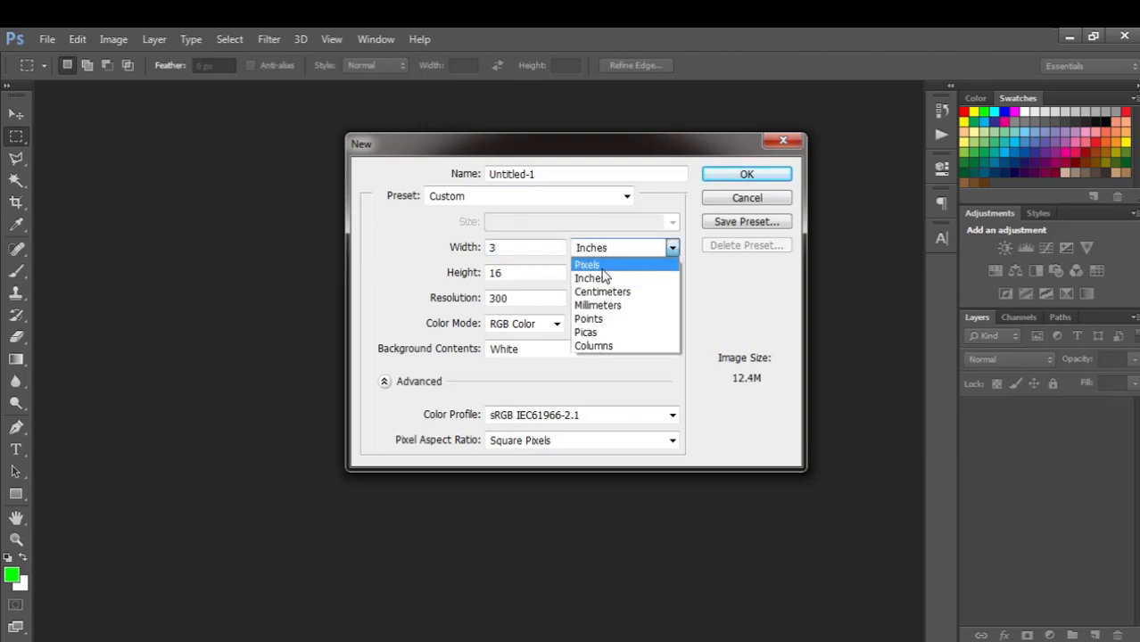
left_click(604, 266)
left_click(532, 247)
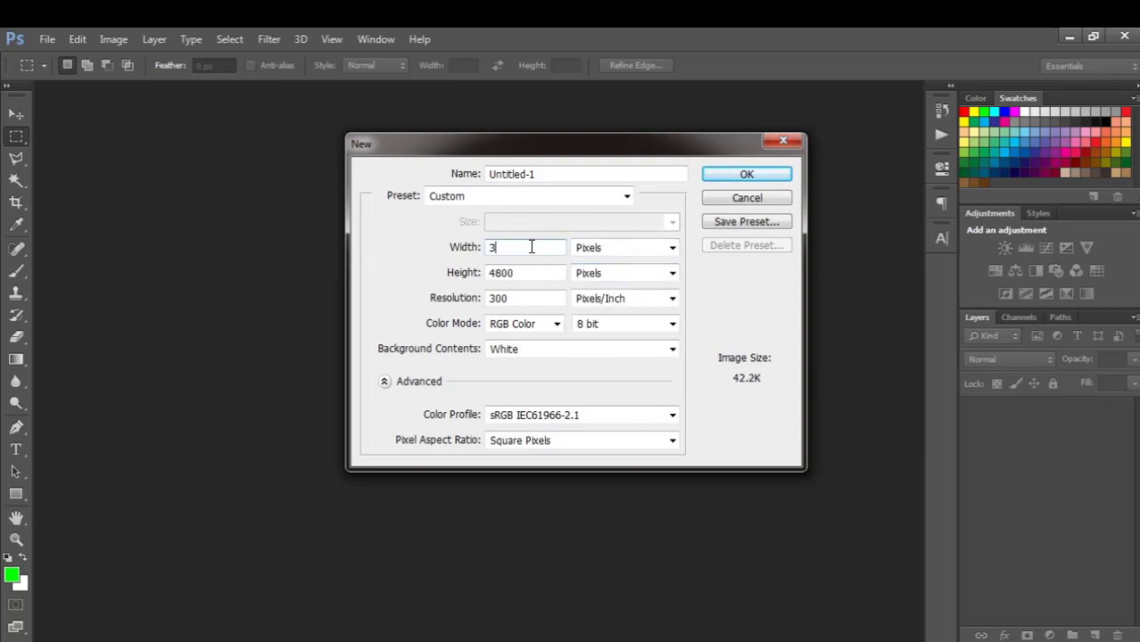
type("000")
double_click(531, 272)
type("30")
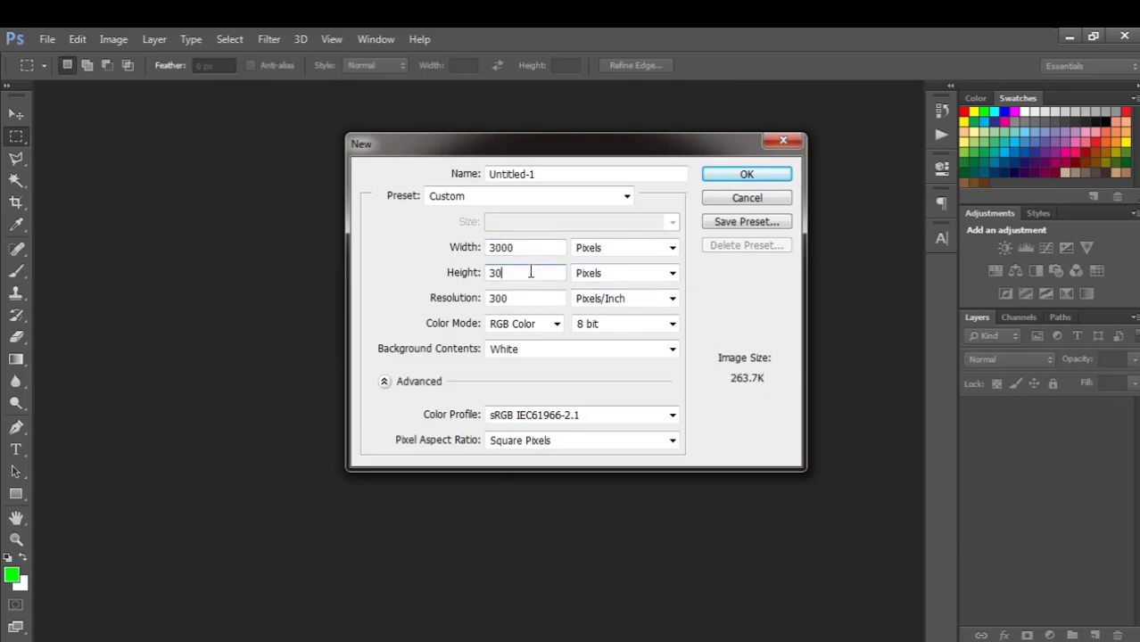
type("00")
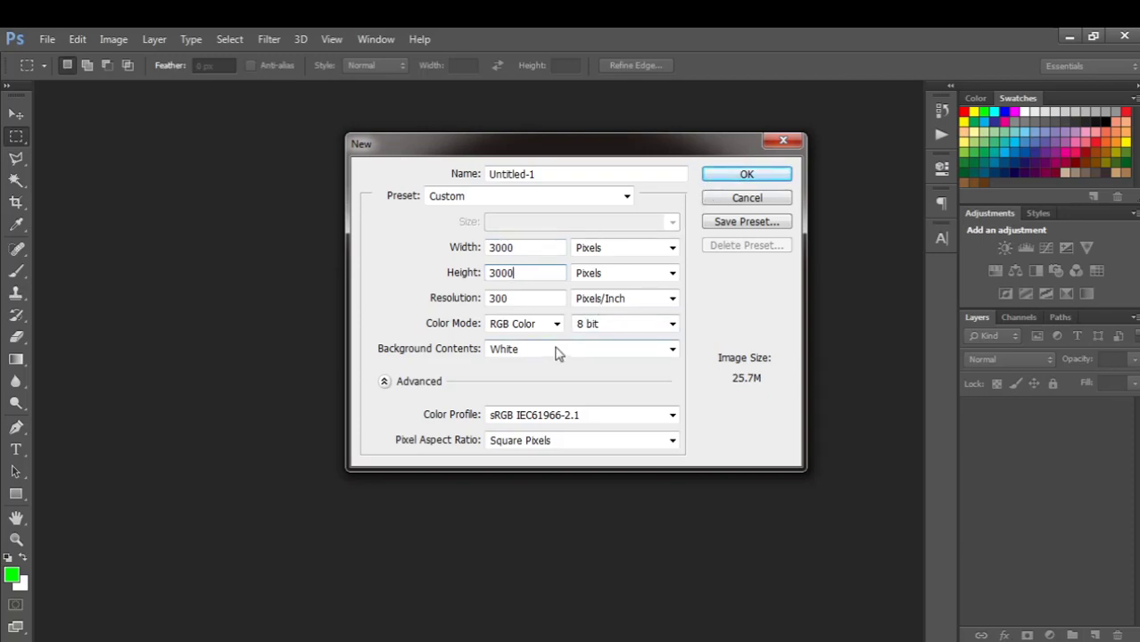
left_click(718, 178)
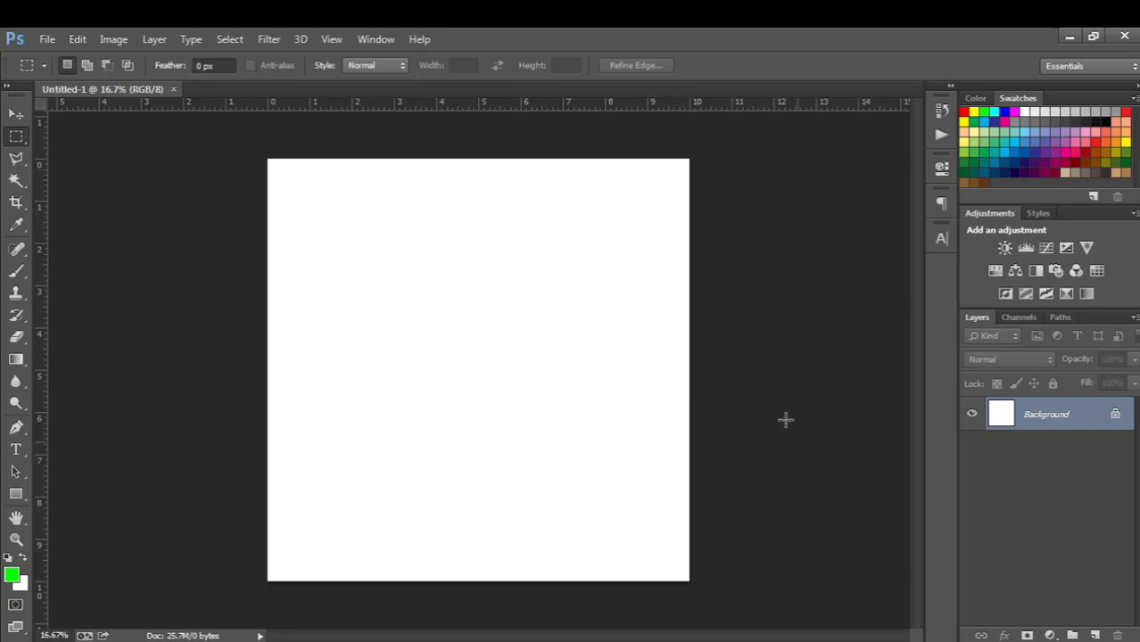
Convert the Background into Layer 0 and give it a cyan 00bff3 Color Overlay.
double_click(1117, 416)
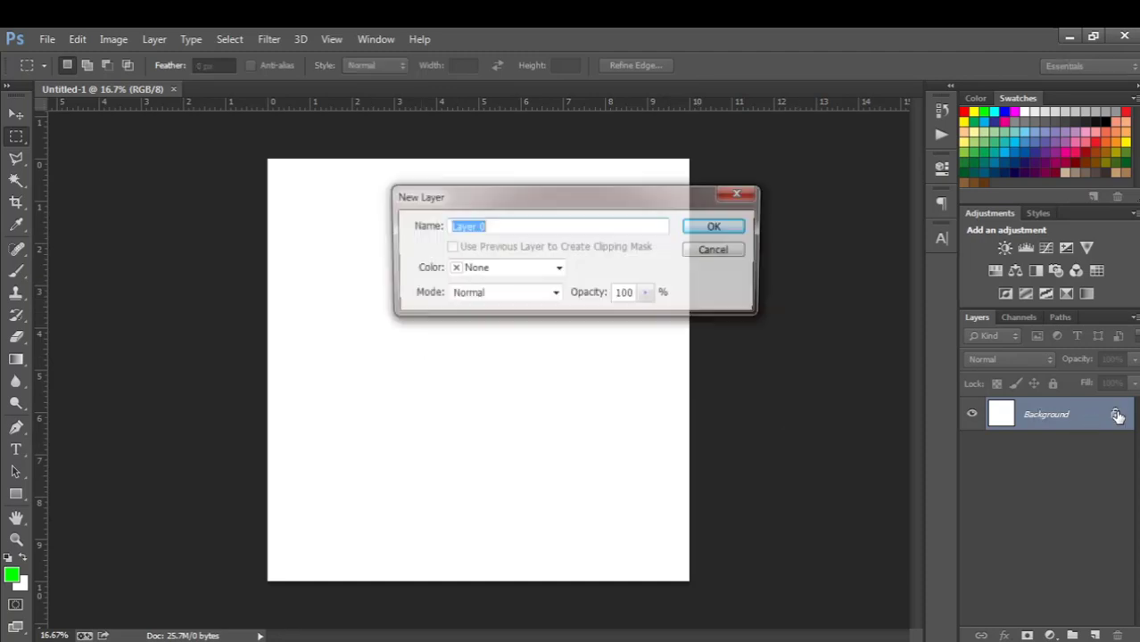
left_click(727, 229)
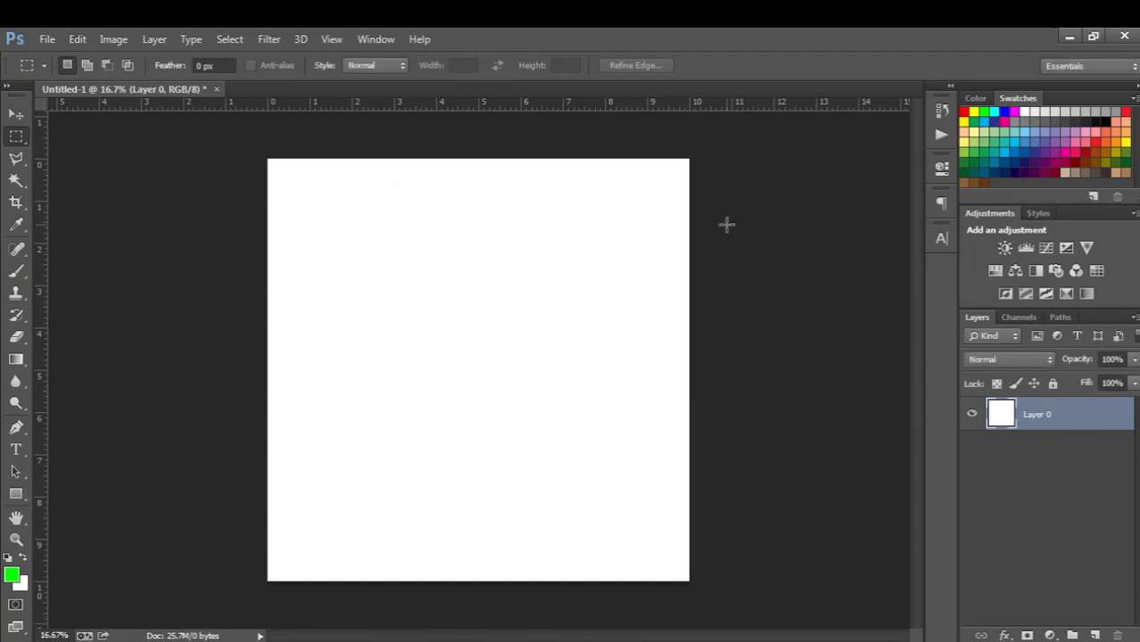
double_click(1005, 423)
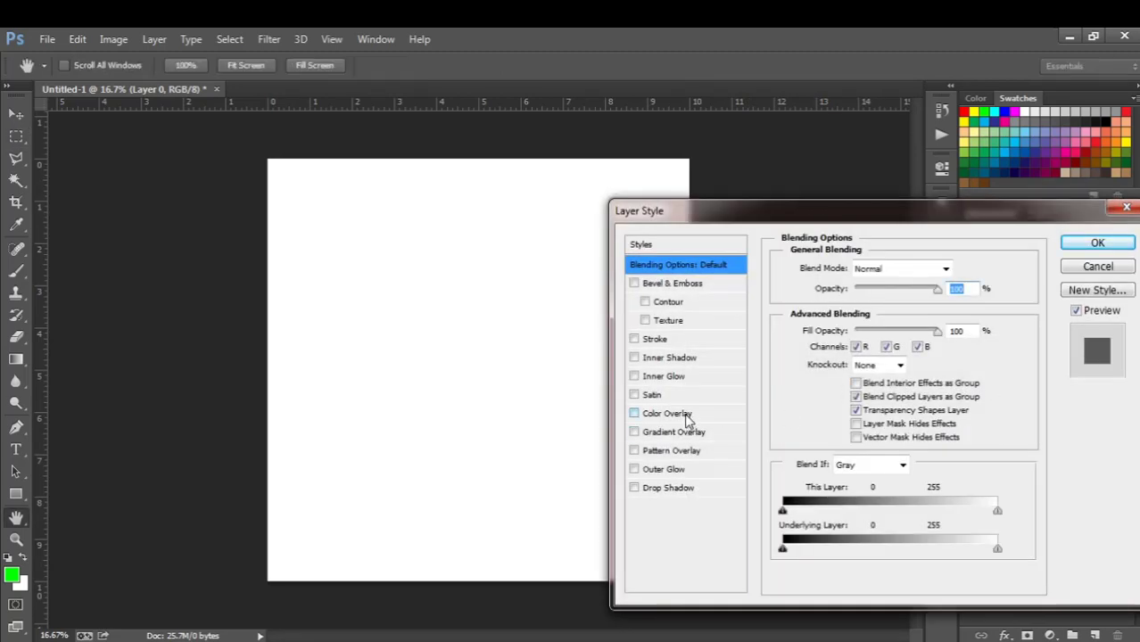
left_click(669, 414)
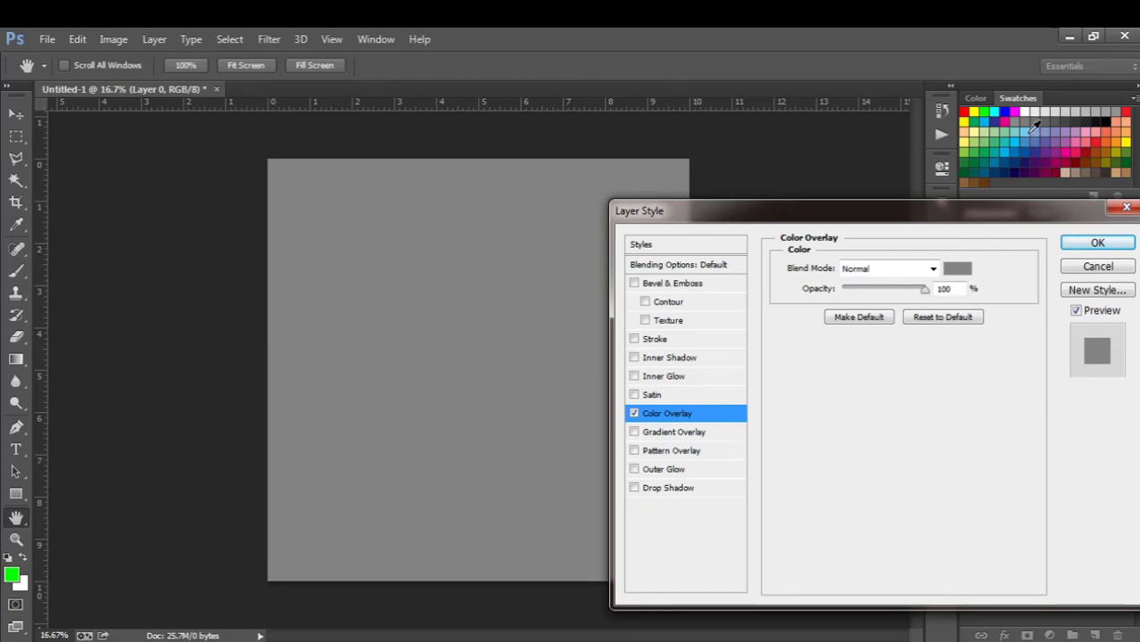
left_click(958, 270)
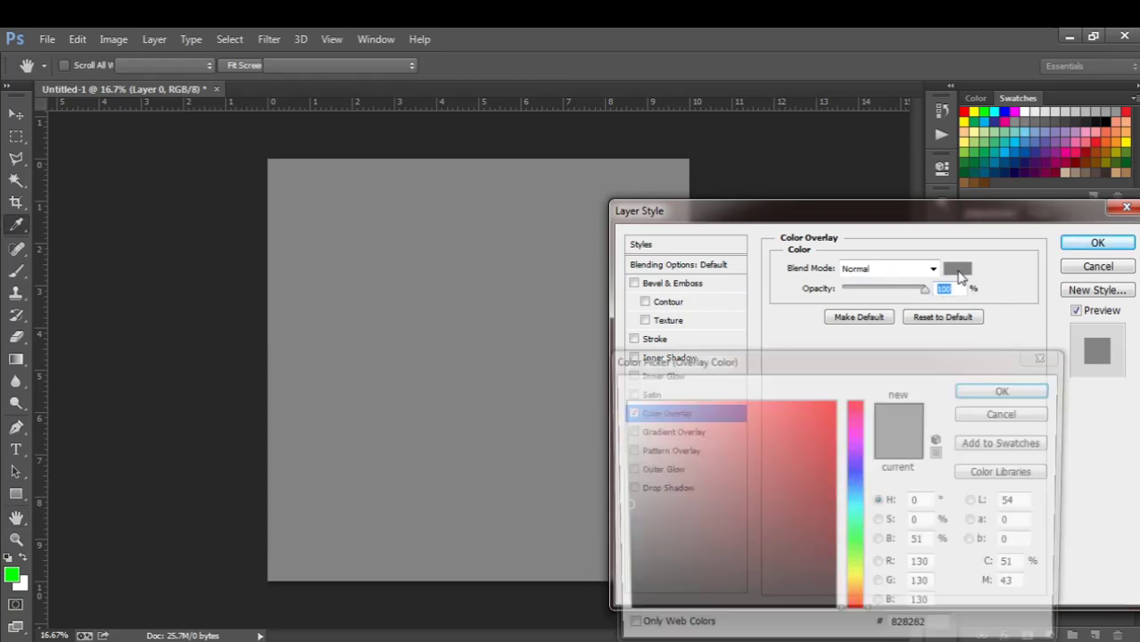
left_click(1016, 140)
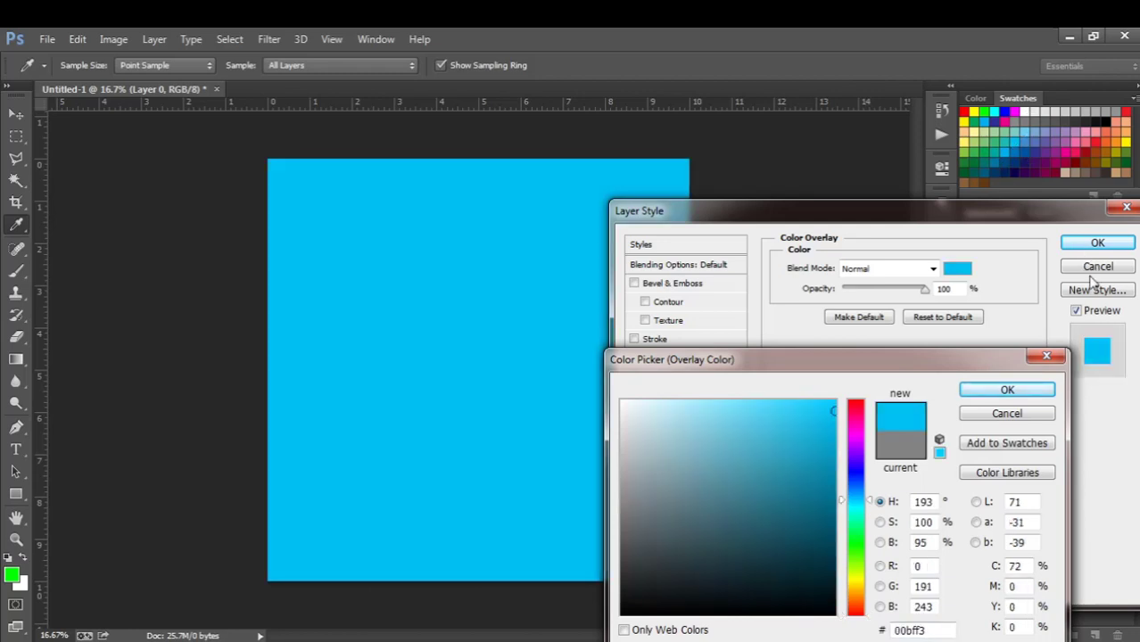
left_click(1017, 390)
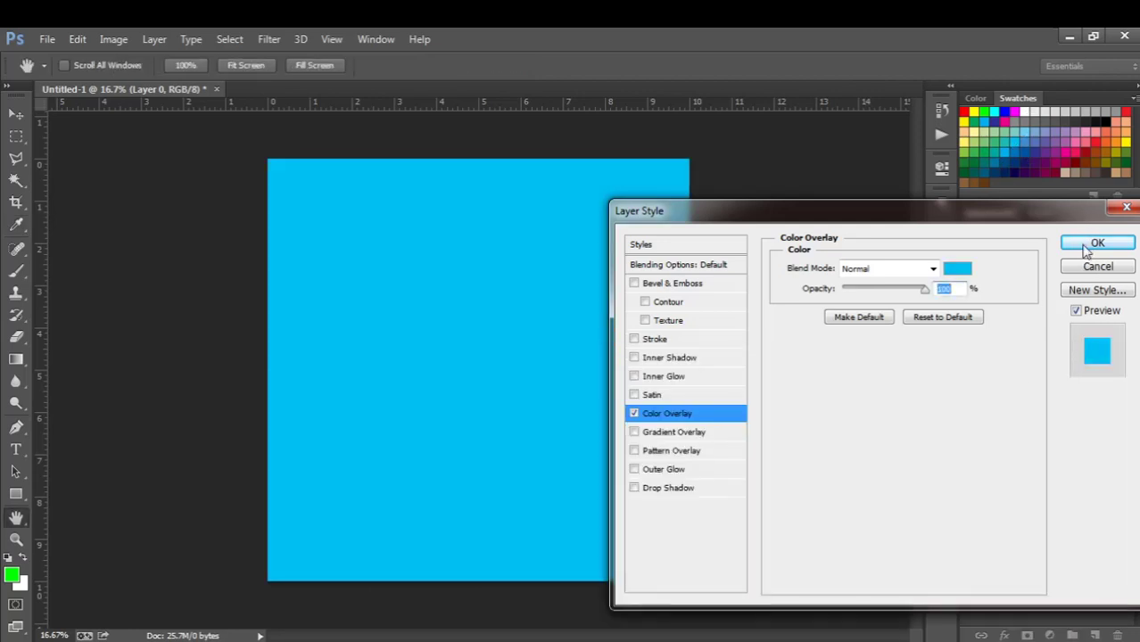
left_click(1095, 247)
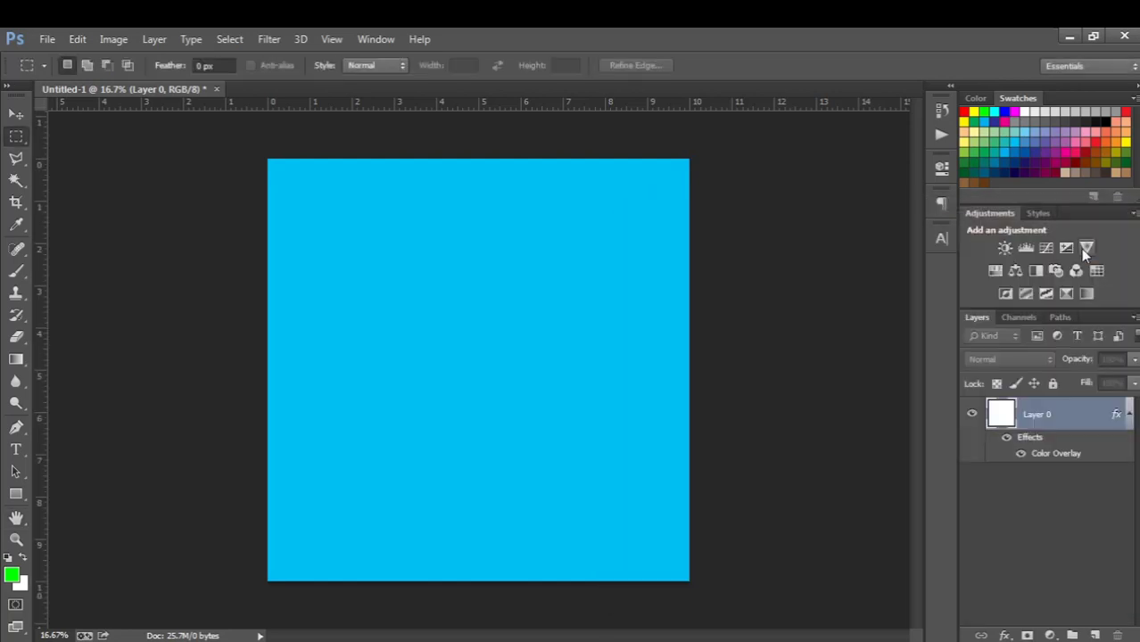
Recheck Layer 0's Color Overlay settings, keeping the cyan colour.
double_click(1000, 416)
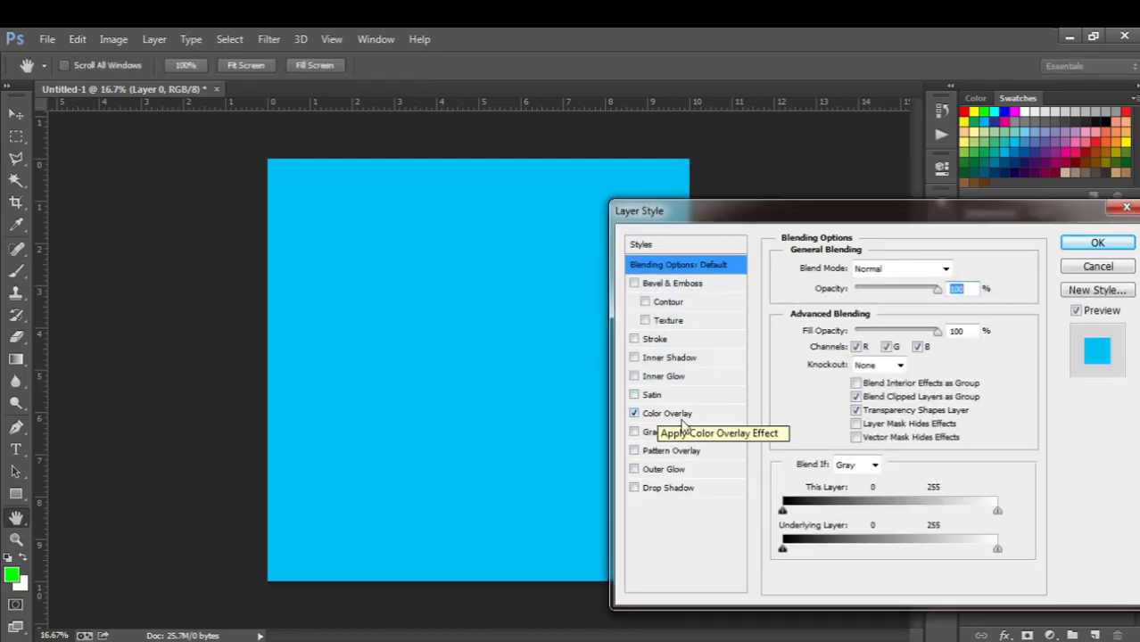
left_click(654, 415)
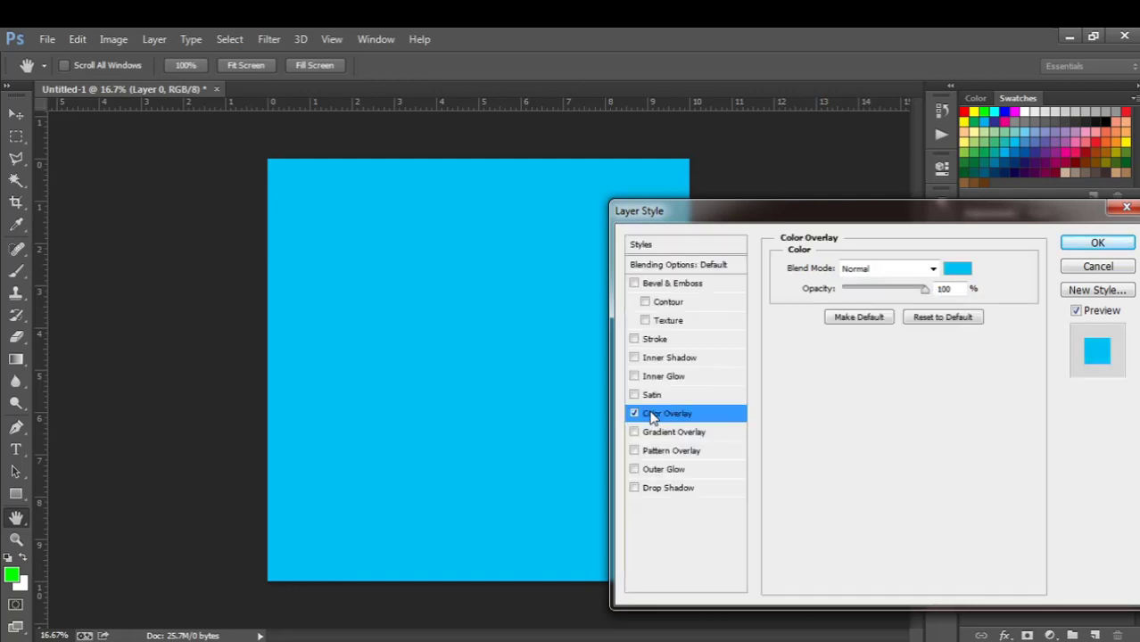
left_click(956, 269)
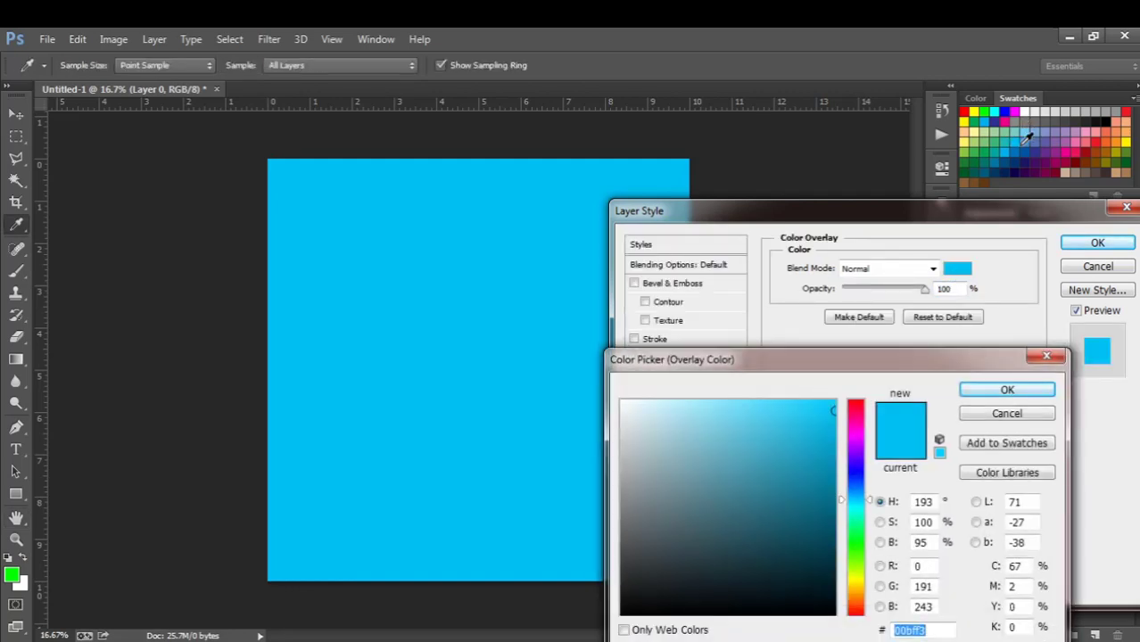
left_click(1049, 356)
left_click(1126, 207)
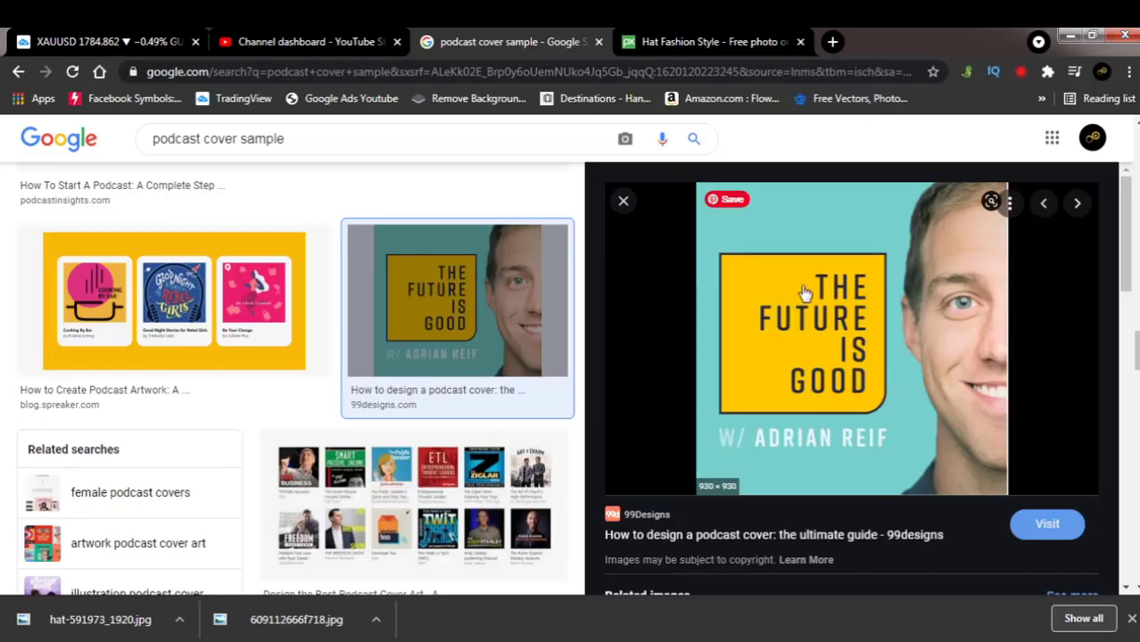
Go from the Pixabay fur-hat photo tab to the remove.bg site via its bookmark.
left_click(720, 40)
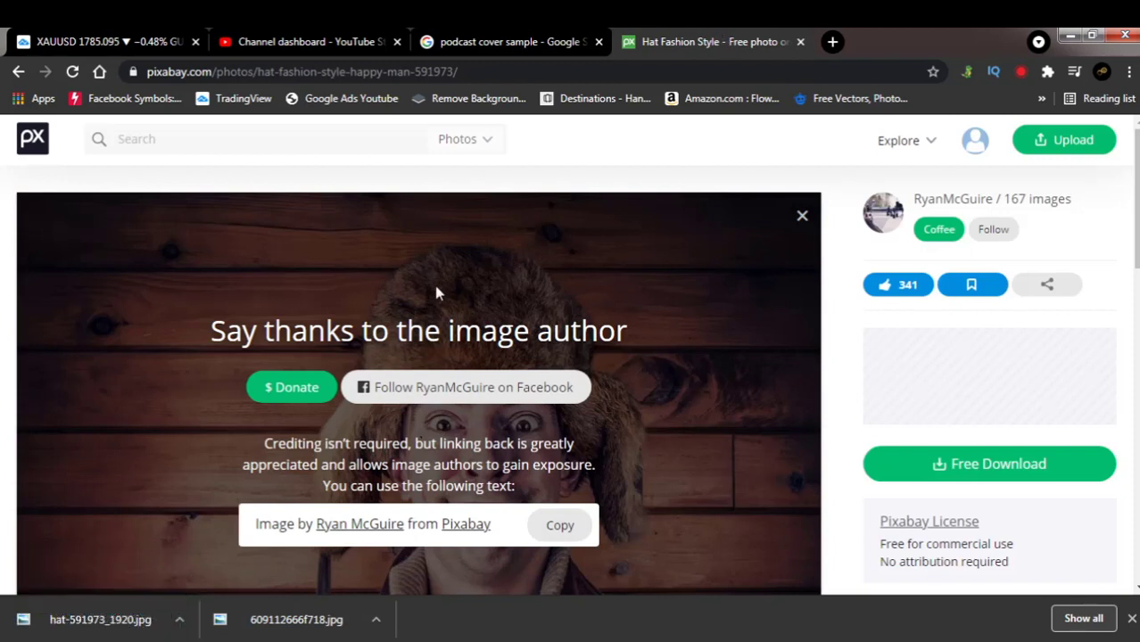
left_click(478, 98)
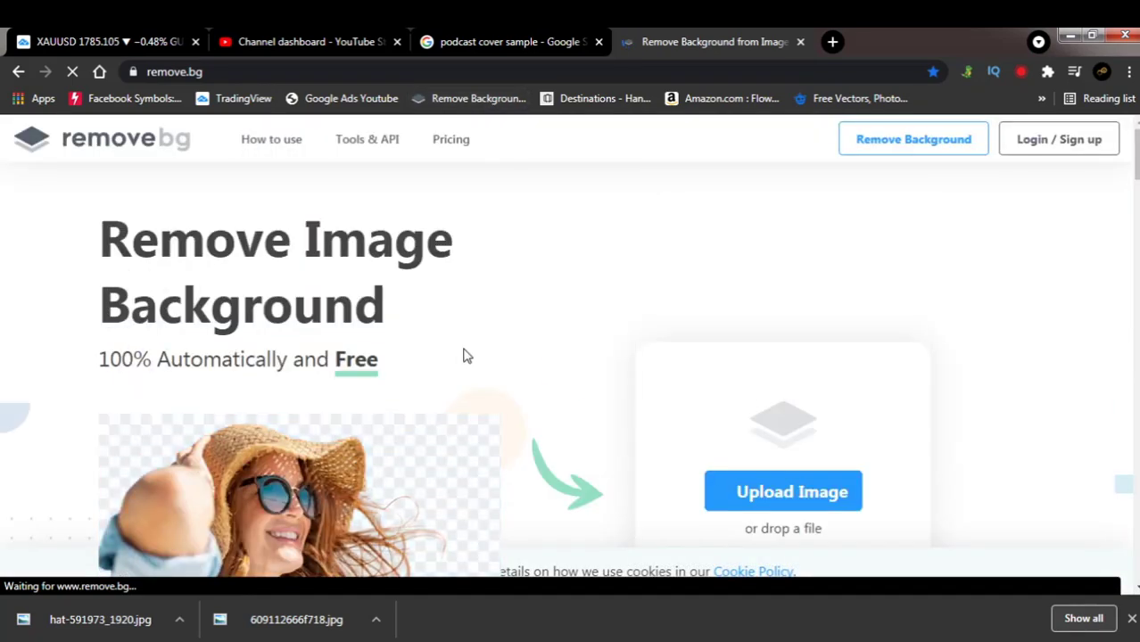
Show hat-591973_1920.jpg in the Downloads folder and drag it onto remove.bg to upload.
left_click(180, 622)
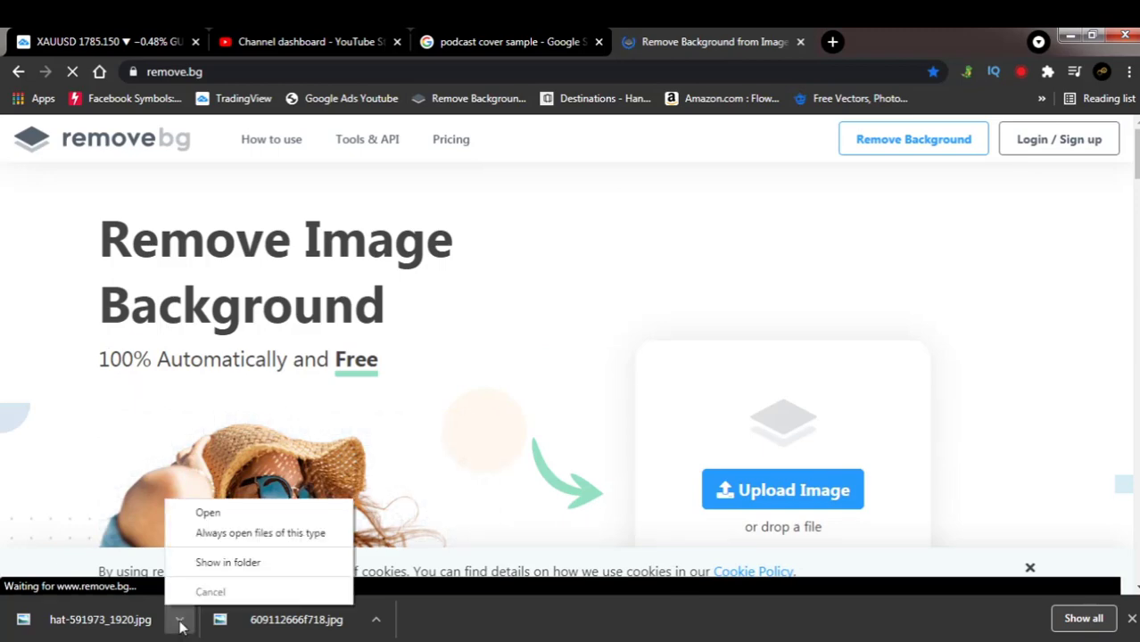
left_click(208, 562)
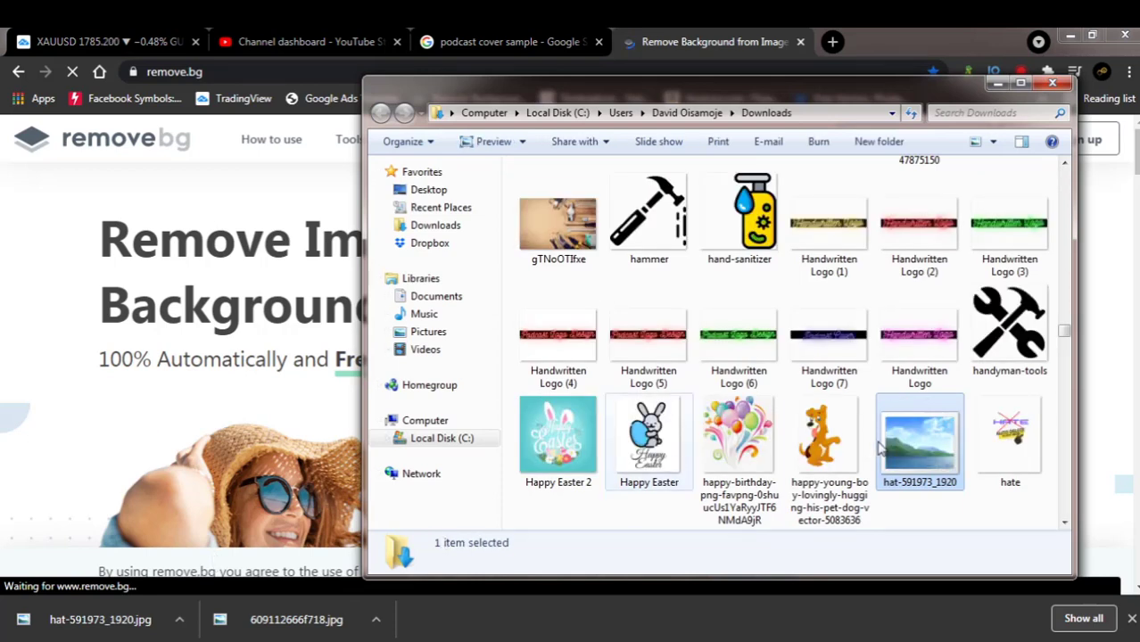
left_click(911, 446)
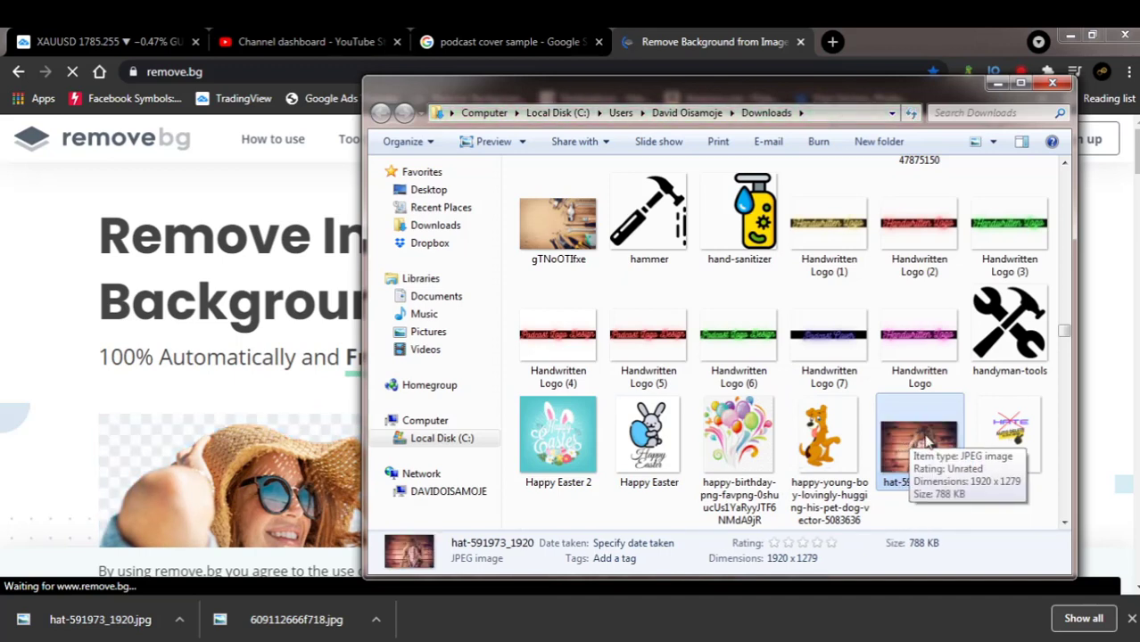
left_click_drag(926, 441, 202, 376)
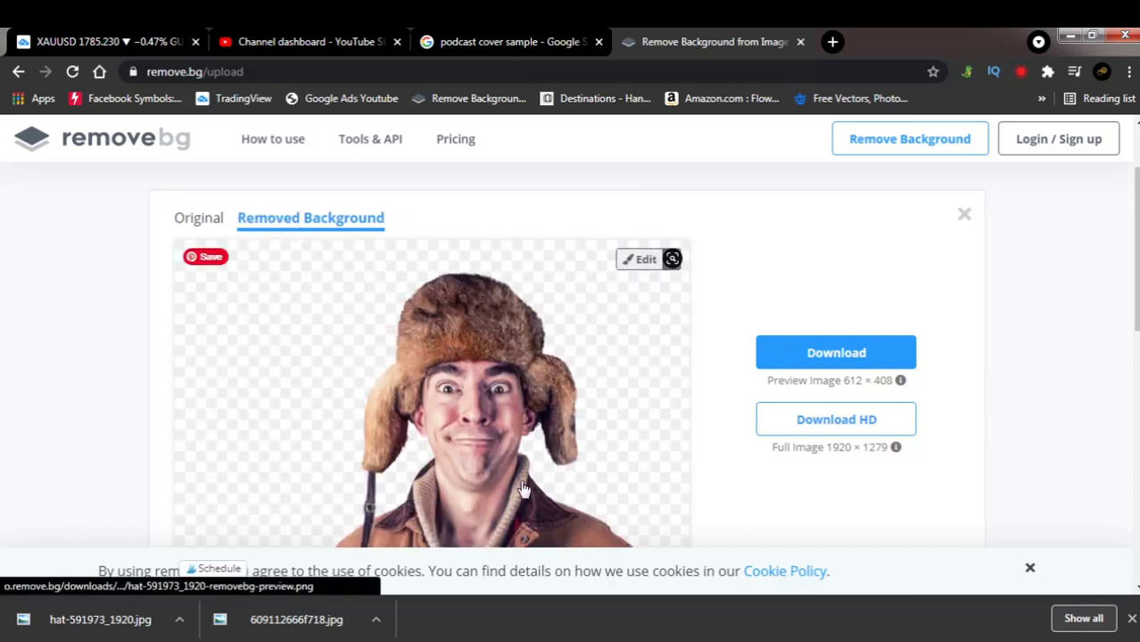
Download the remove.bg cutout preview and show it in the Downloads folder.
left_click(828, 353)
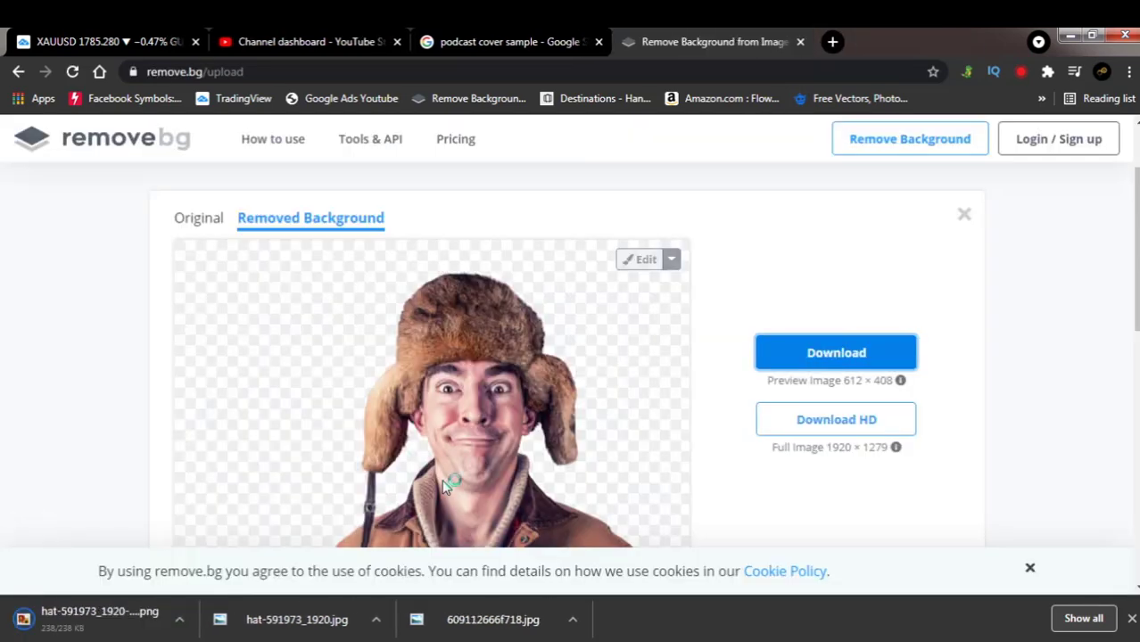
left_click(180, 620)
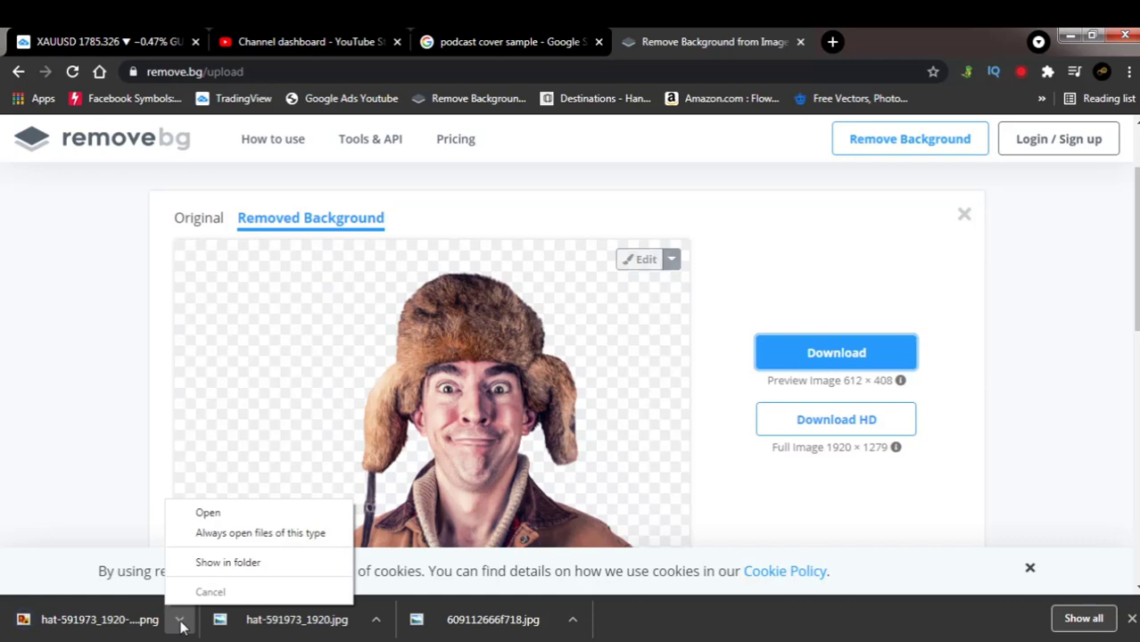
left_click(227, 563)
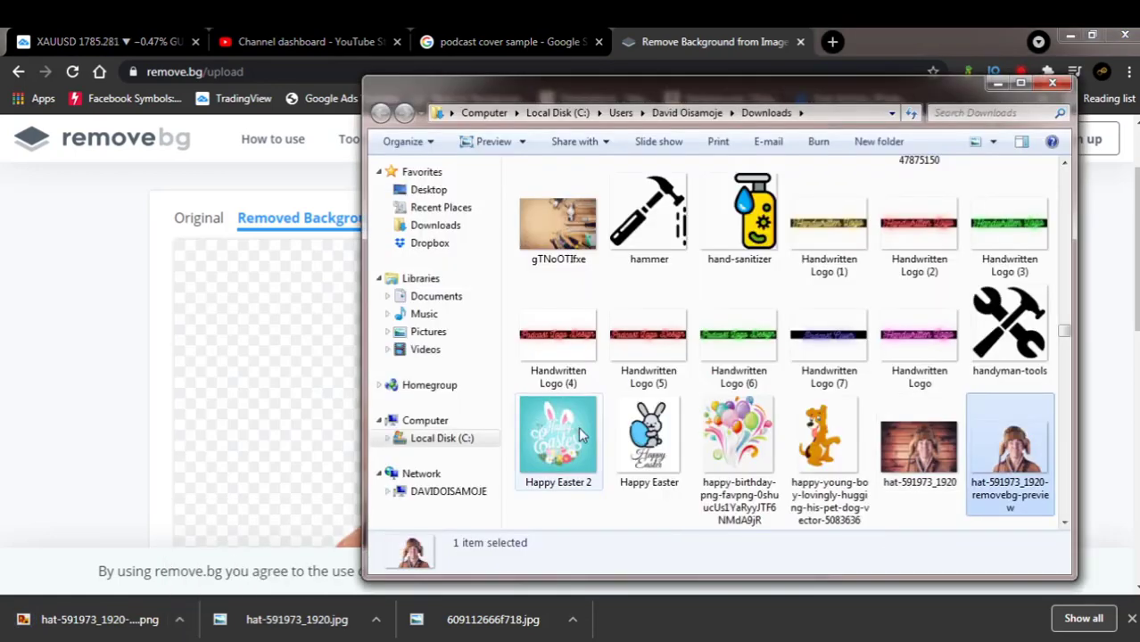
Compare the original fur-hat photo and the background-free version in Photo Viewer.
left_click(919, 460)
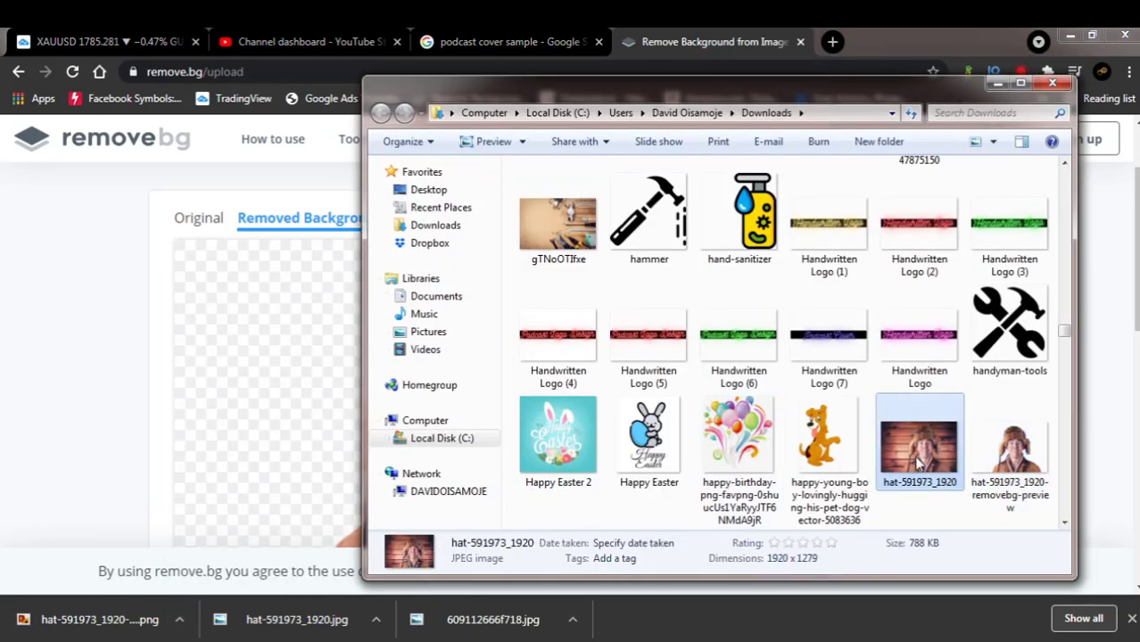
double_click(919, 460)
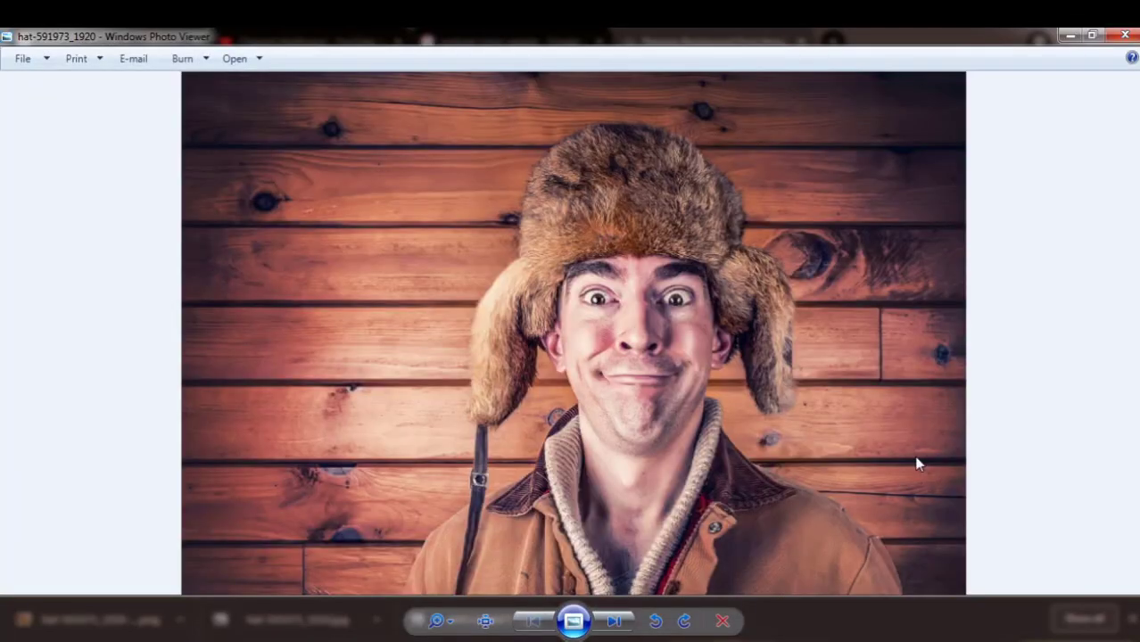
key("Right")
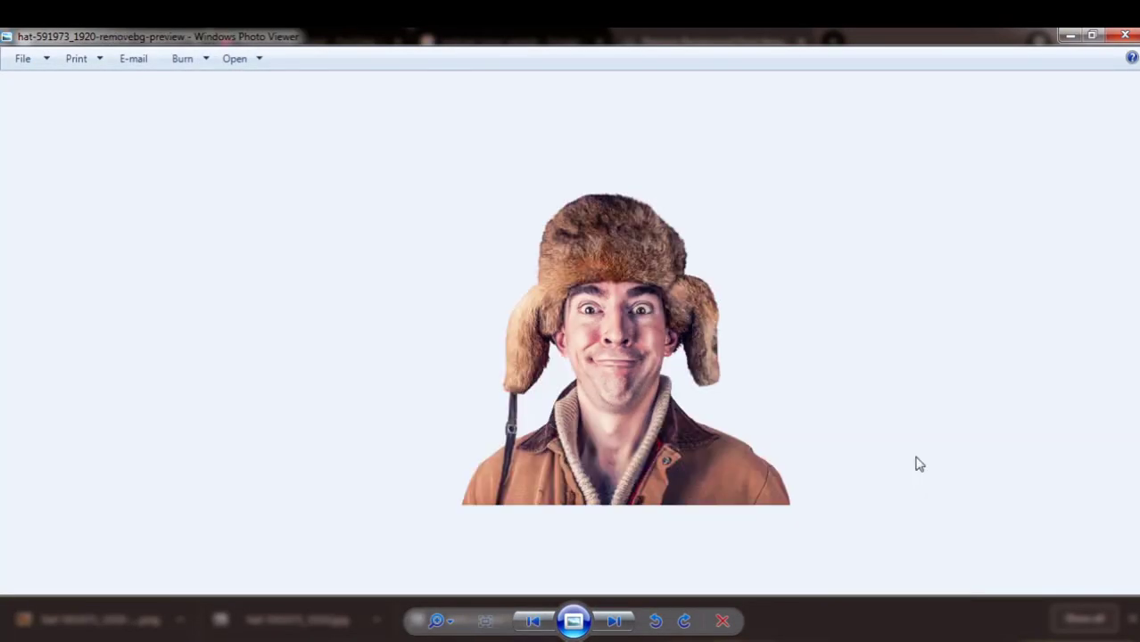
key("Left")
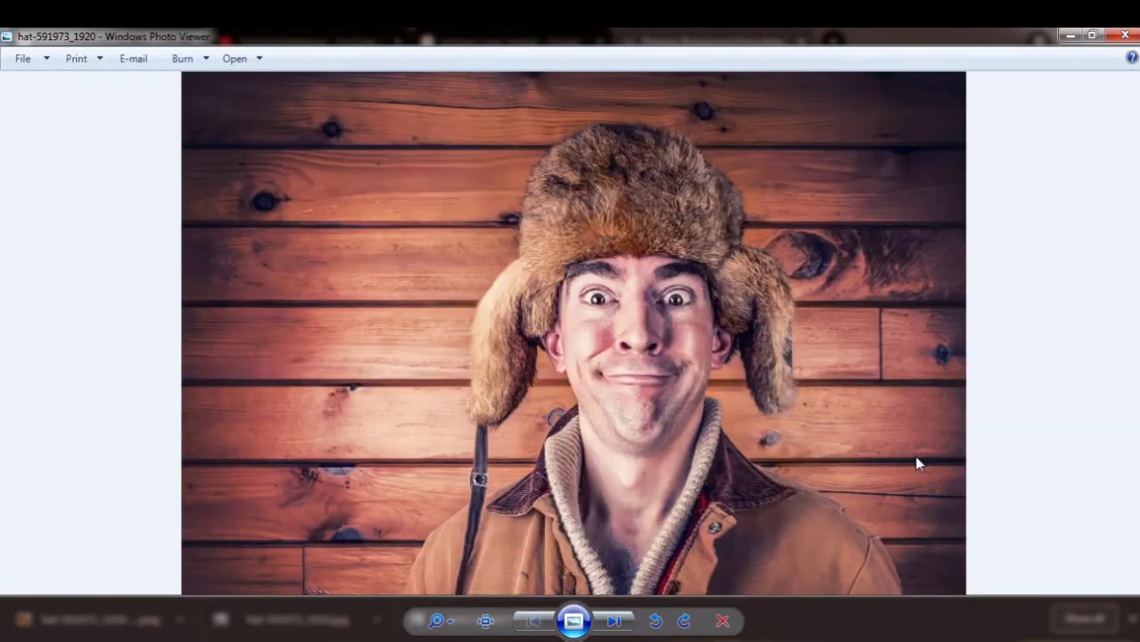
left_click(1126, 36)
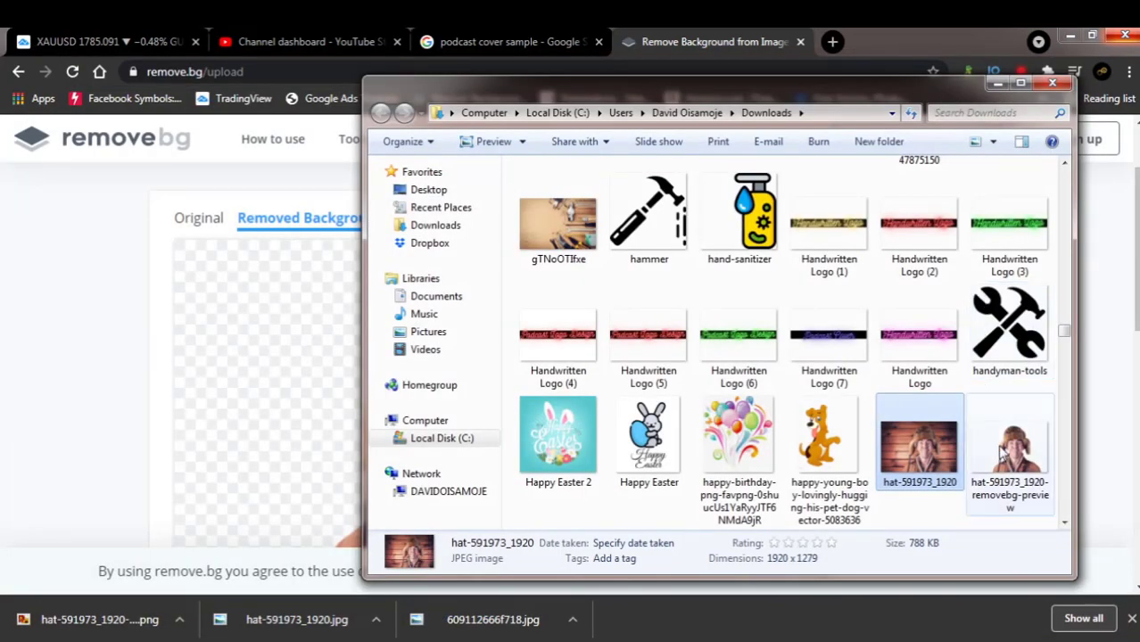
Place the removebg cutout in the document and scale it to about 256%.
left_click_drag(1002, 455, 462, 398)
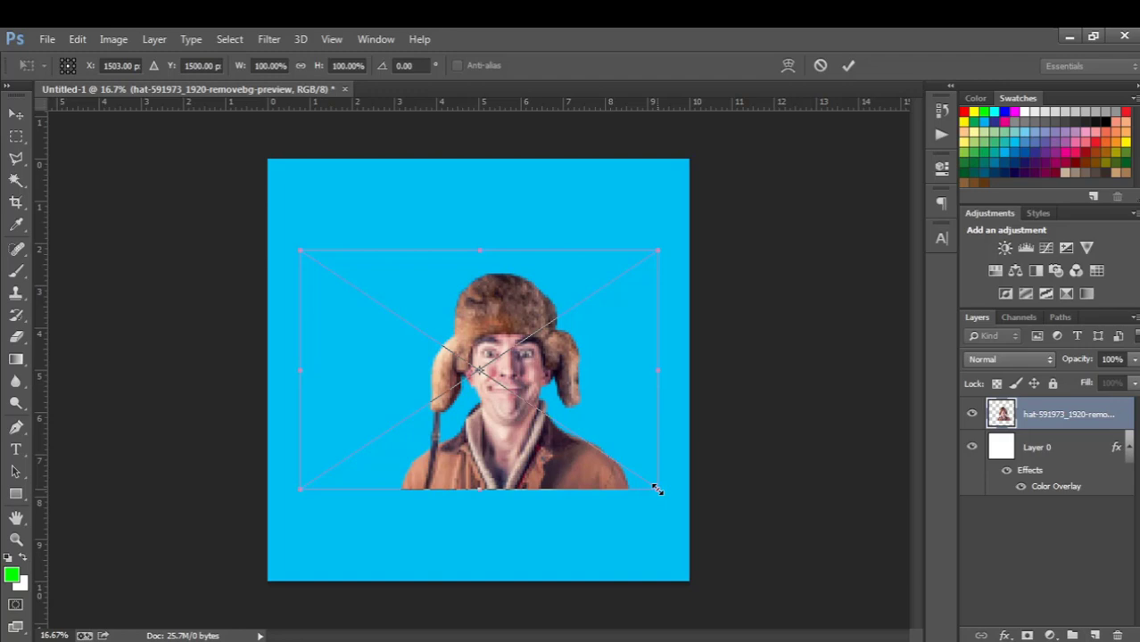
left_click_drag(657, 490, 943, 641)
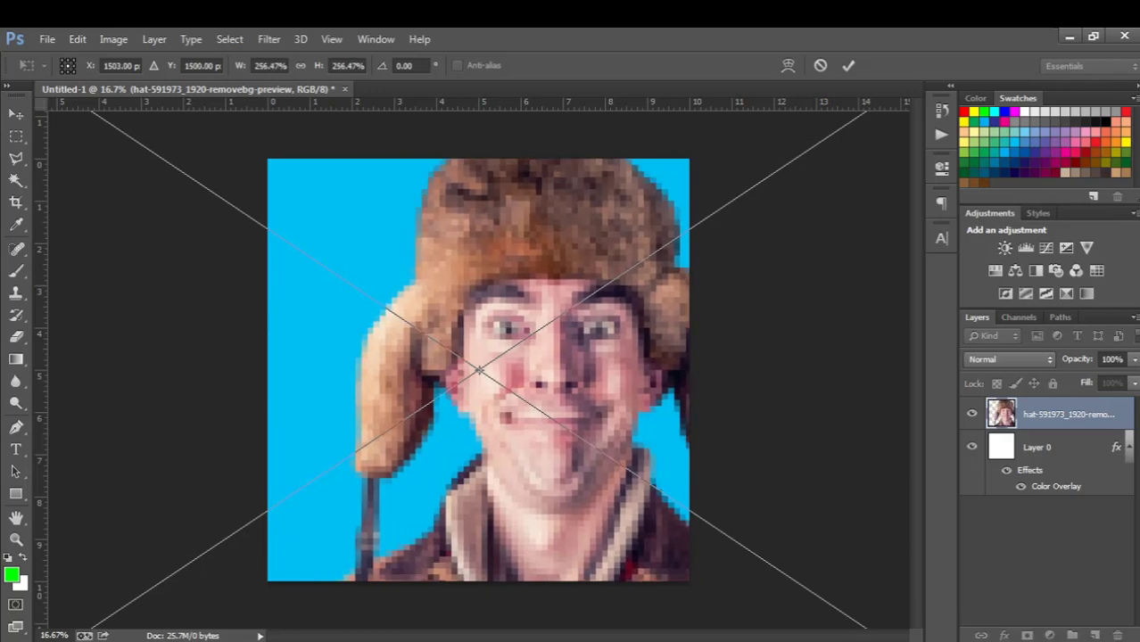
key("m")
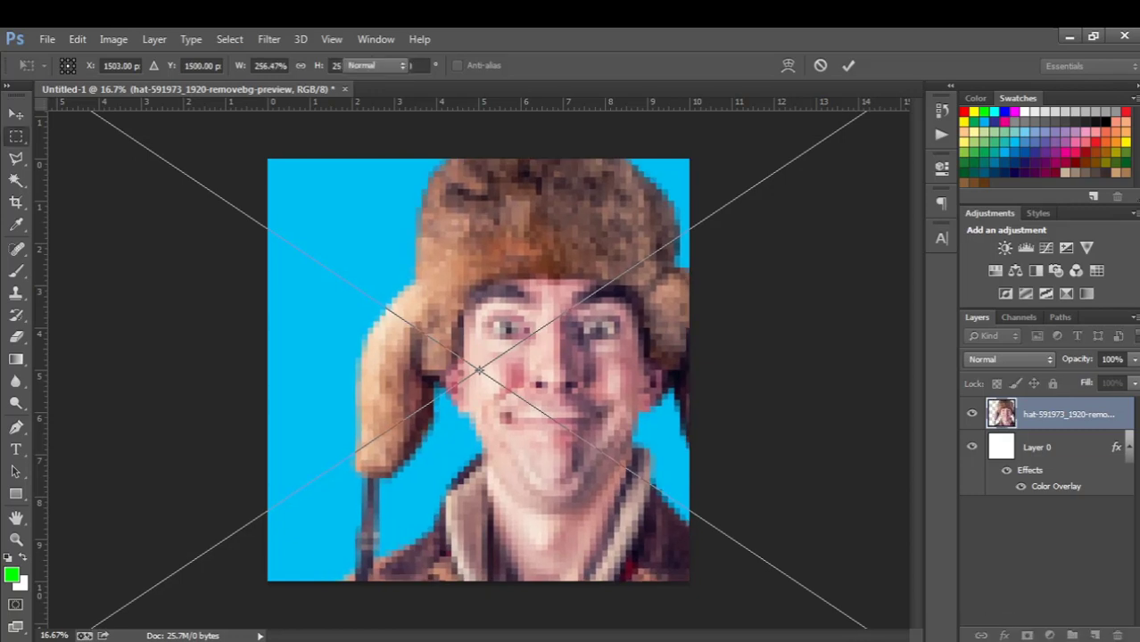
key("Return")
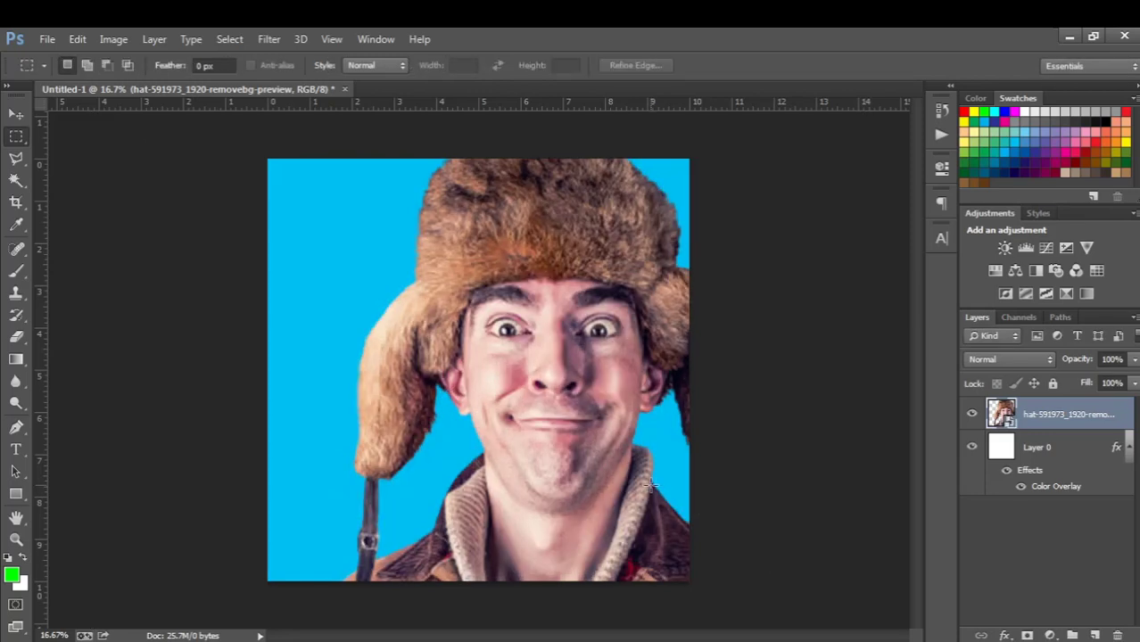
Move the man right so his face crops at the canvas edge.
left_click(15, 116)
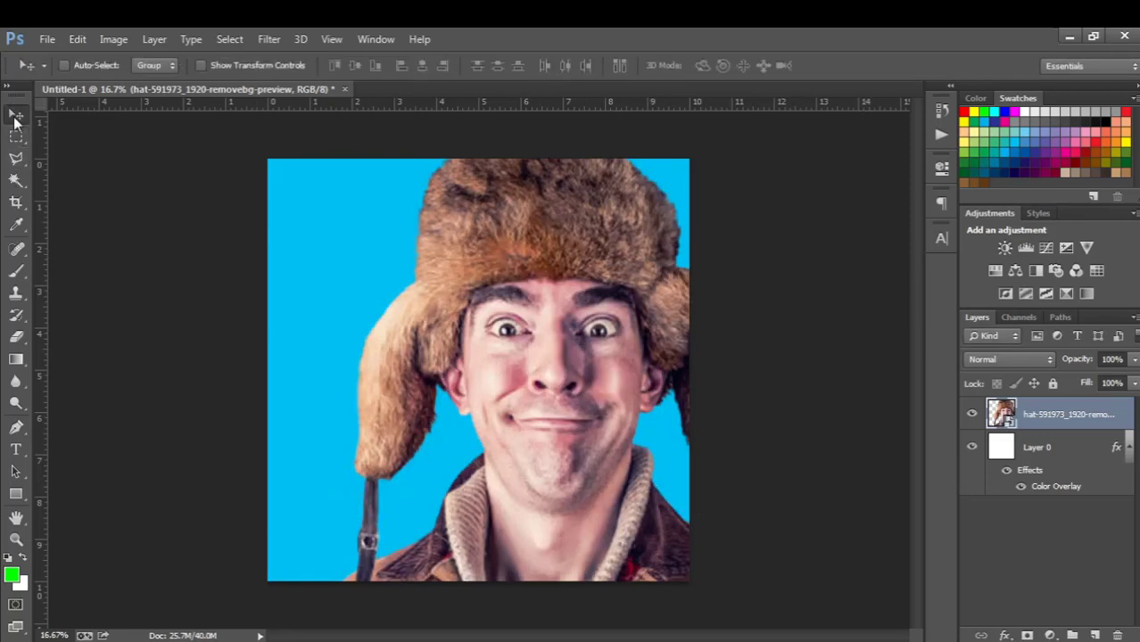
left_click_drag(551, 375, 684, 382)
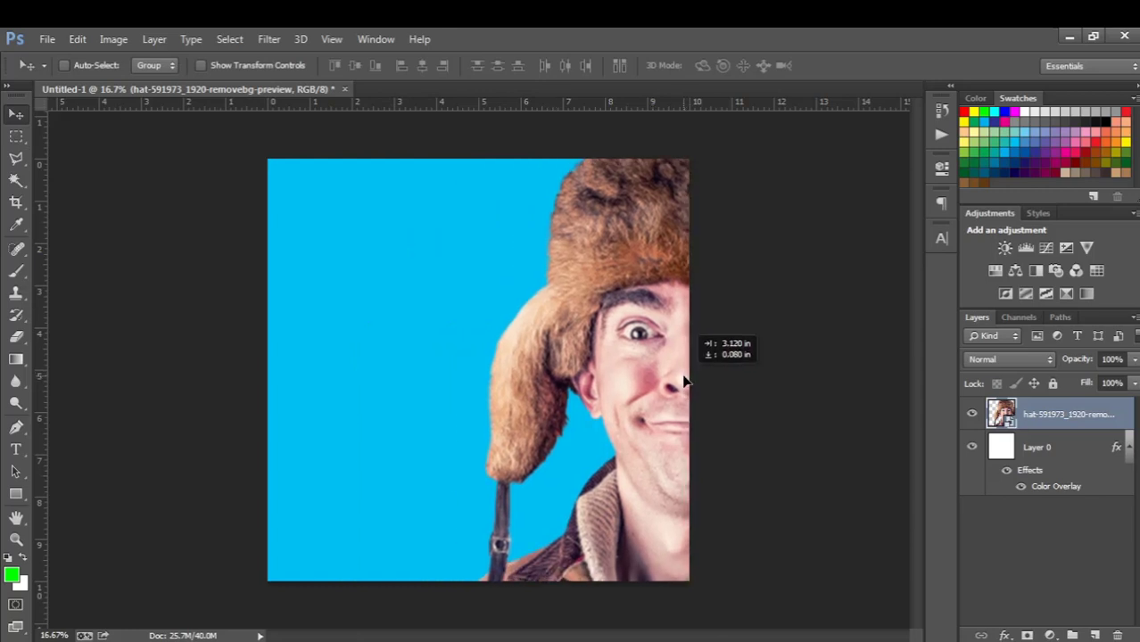
left_click_drag(684, 382, 688, 383)
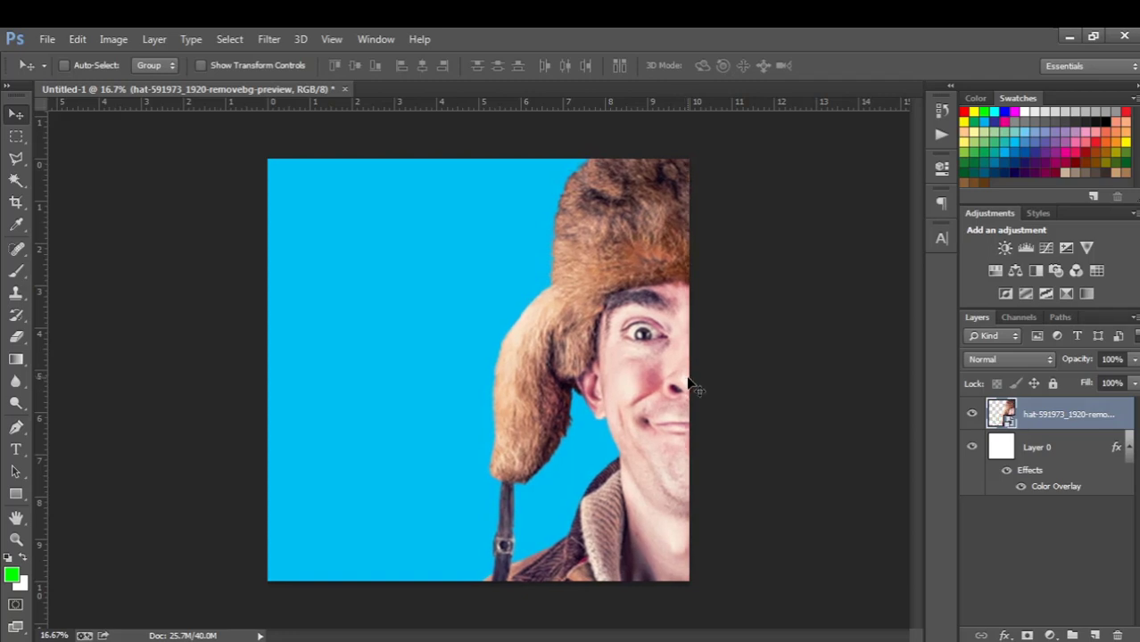
key("alt+Tab")
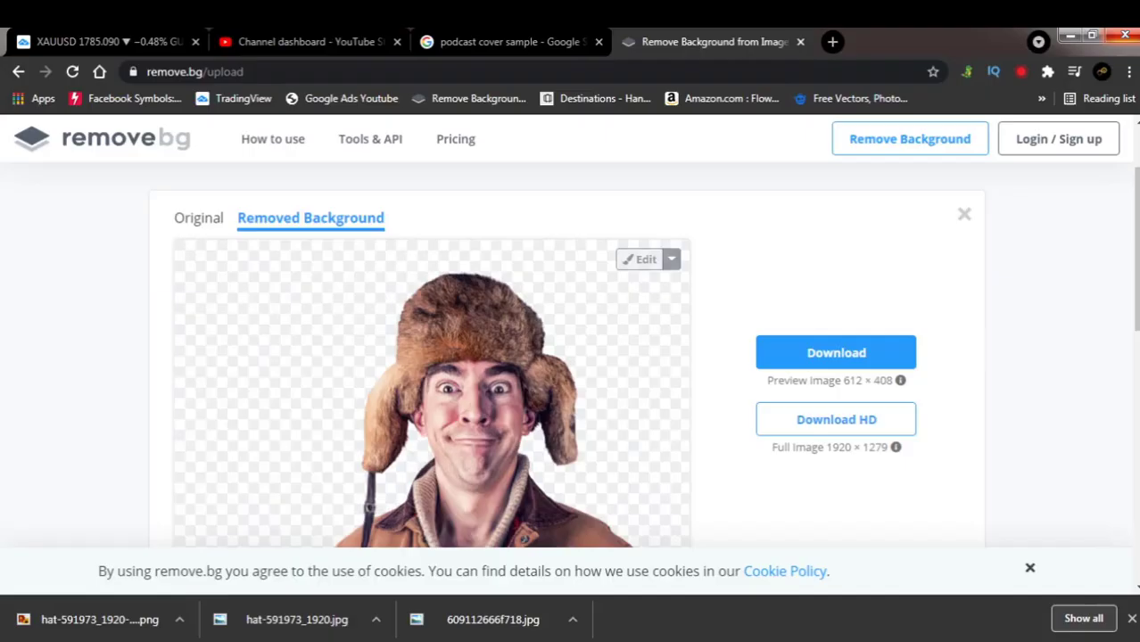
View the yellow THE FUTURE IS GOOD reference cover, then return to Photoshop.
left_click(541, 40)
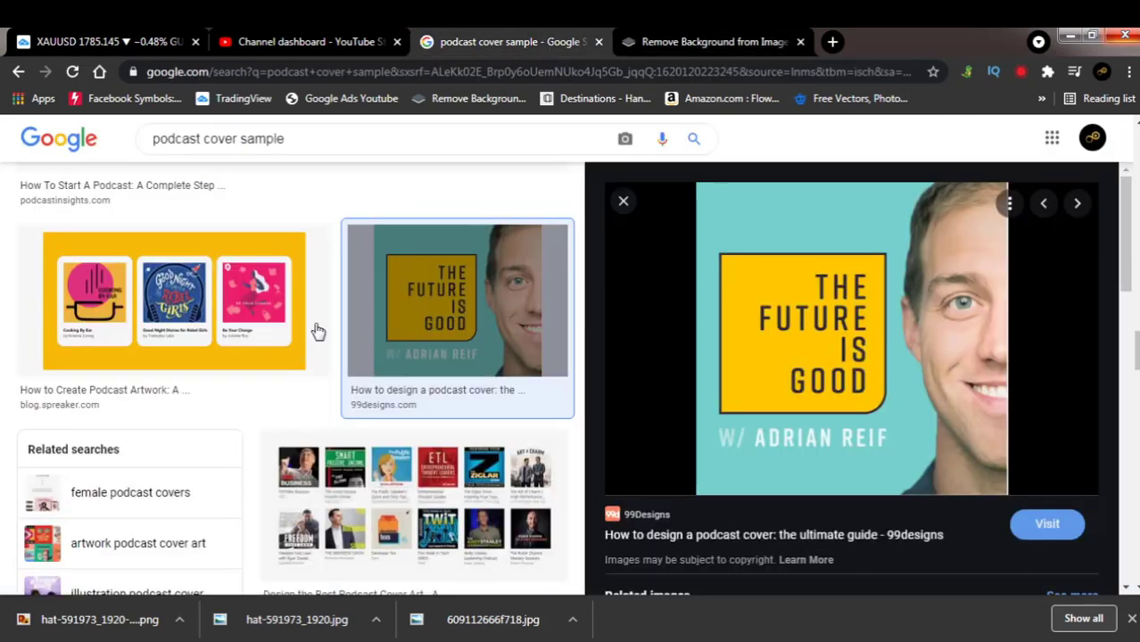
key("alt+Tab")
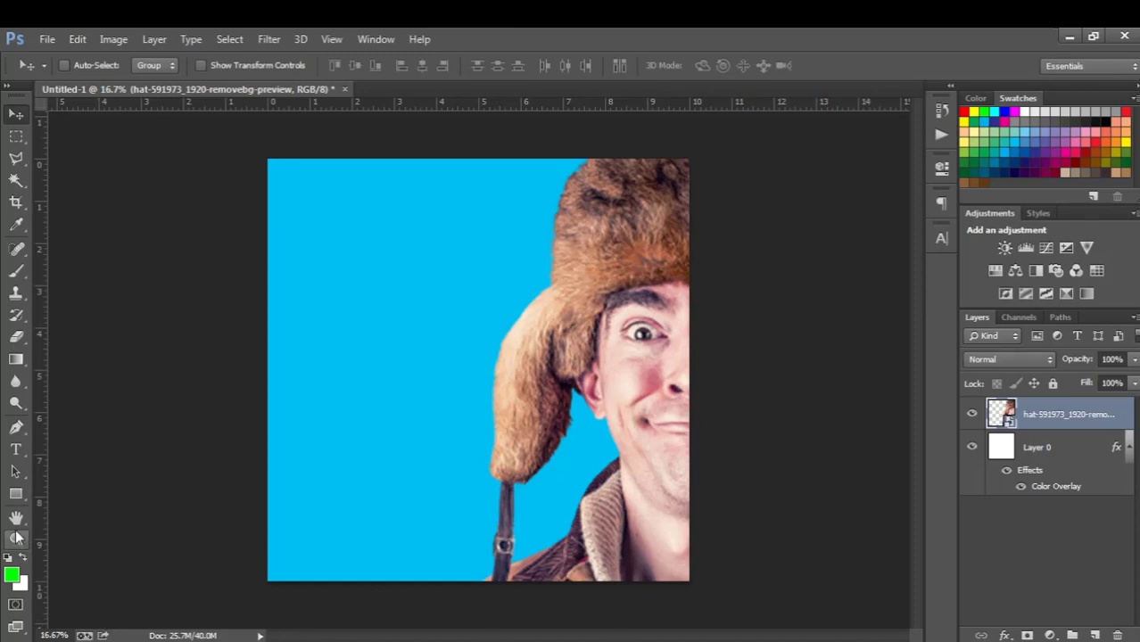
Draw a rectangle in the upper-left blue area of the cover.
left_click(16, 498)
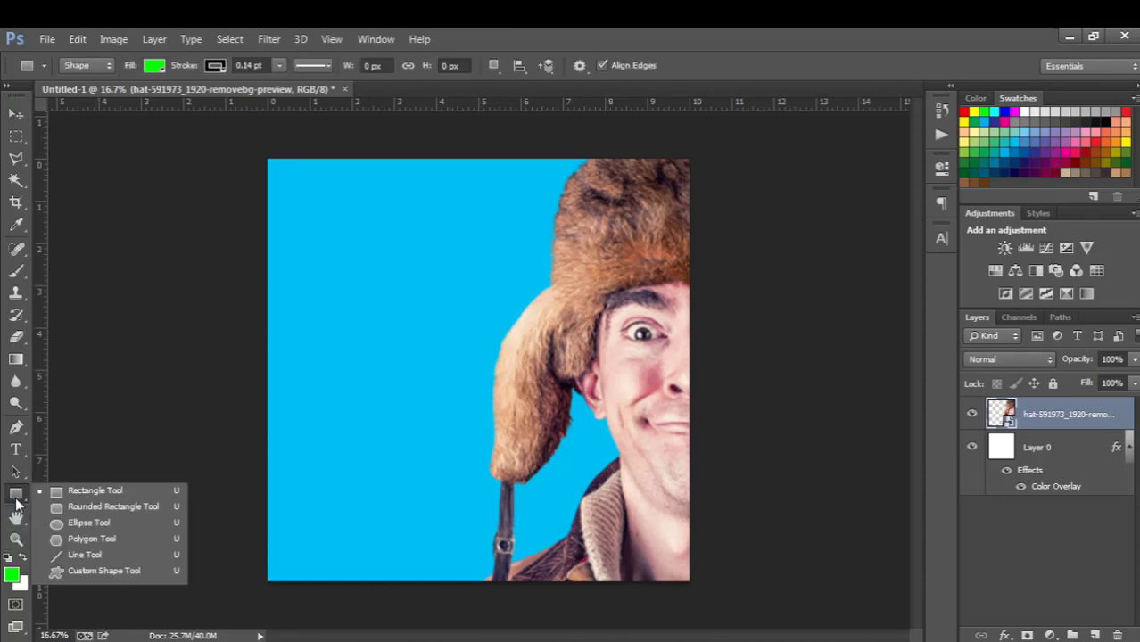
left_click(65, 497)
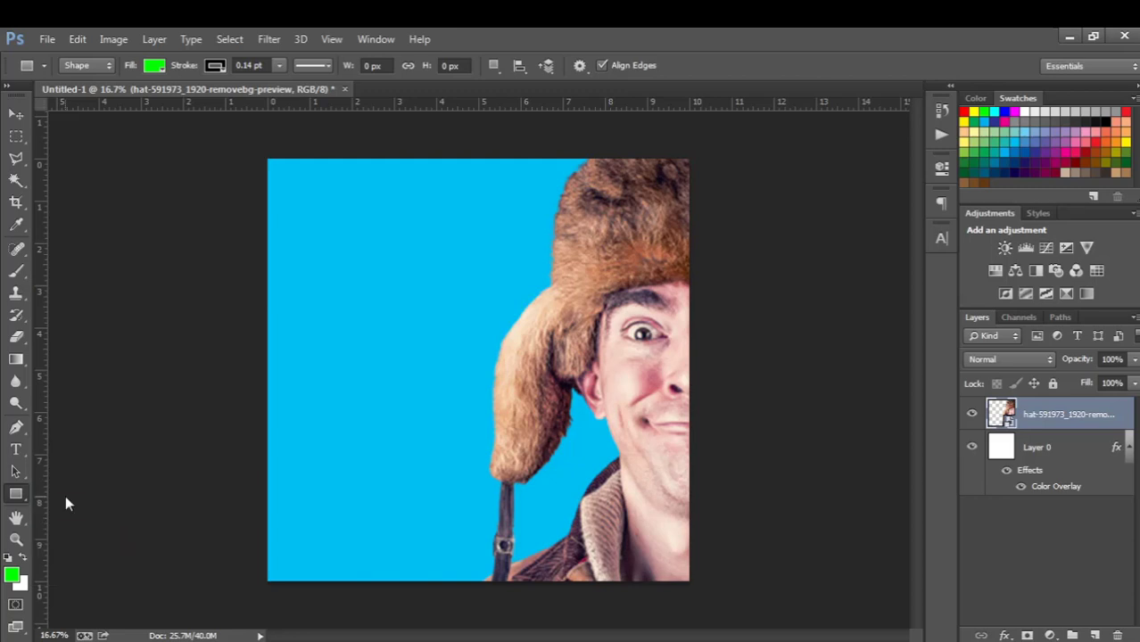
left_click_drag(323, 236, 526, 398)
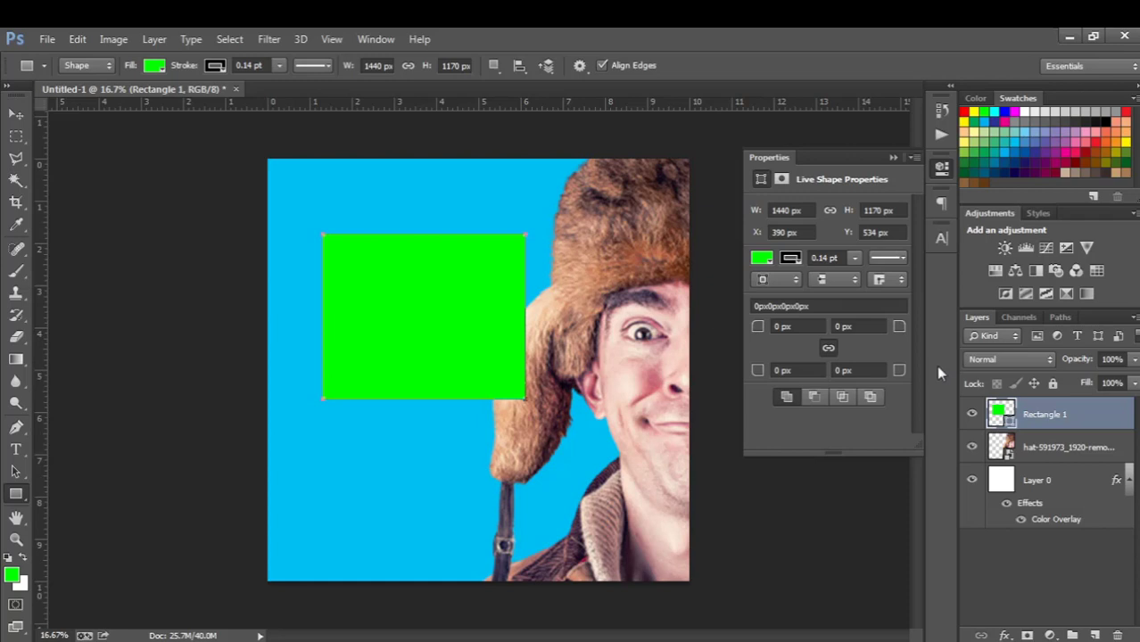
Fill the rectangle with yellow fff200 and shift it up and left.
double_click(1000, 412)
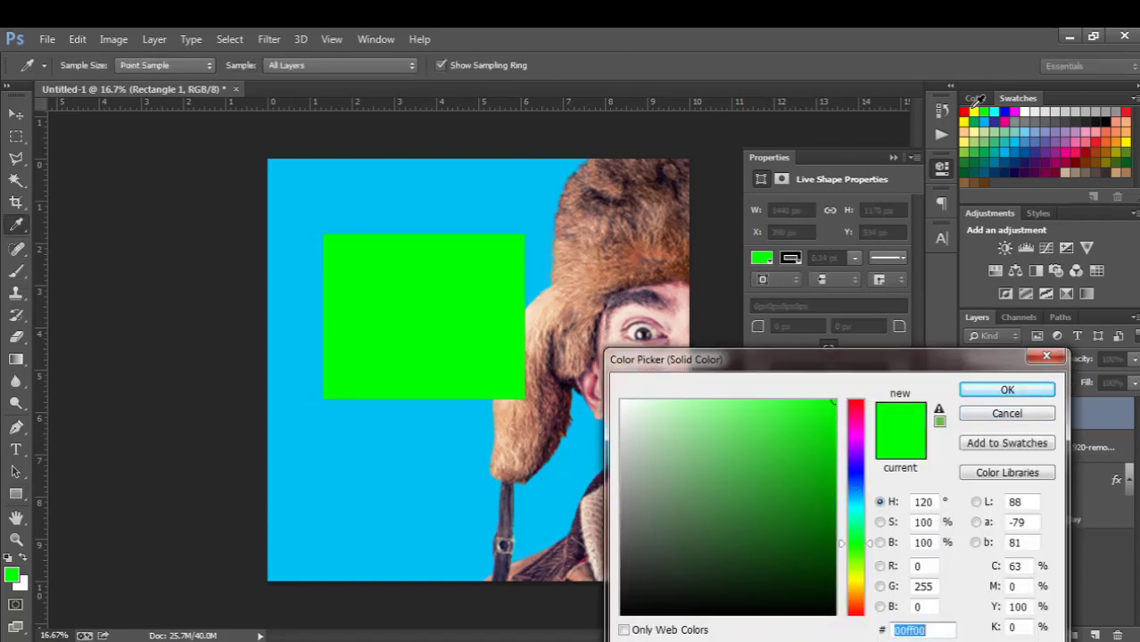
left_click(974, 111)
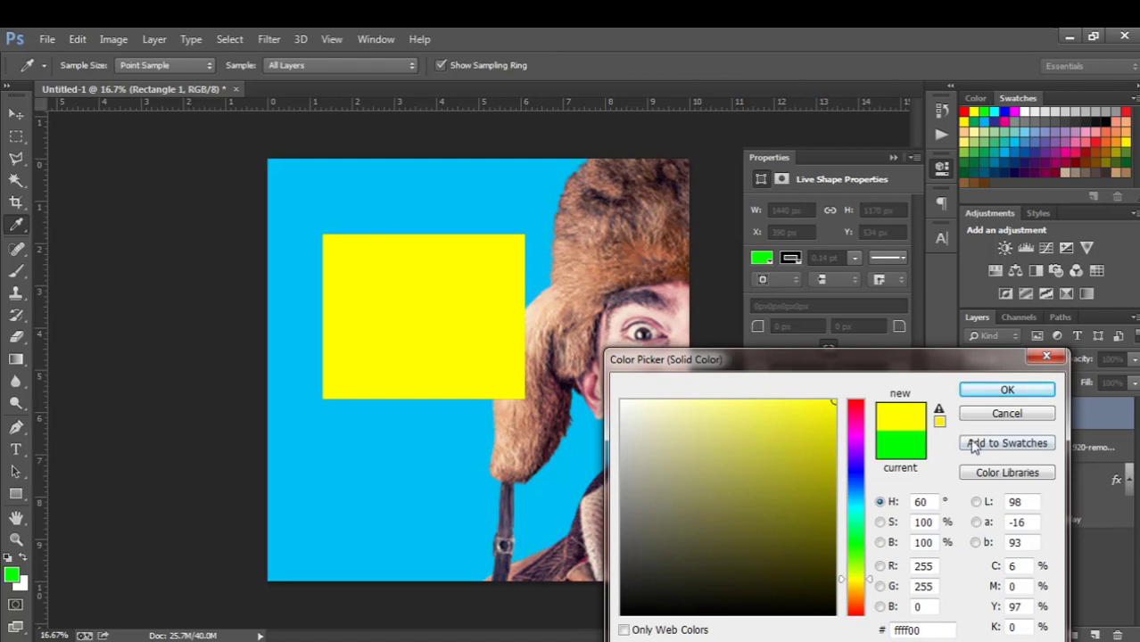
left_click(972, 112)
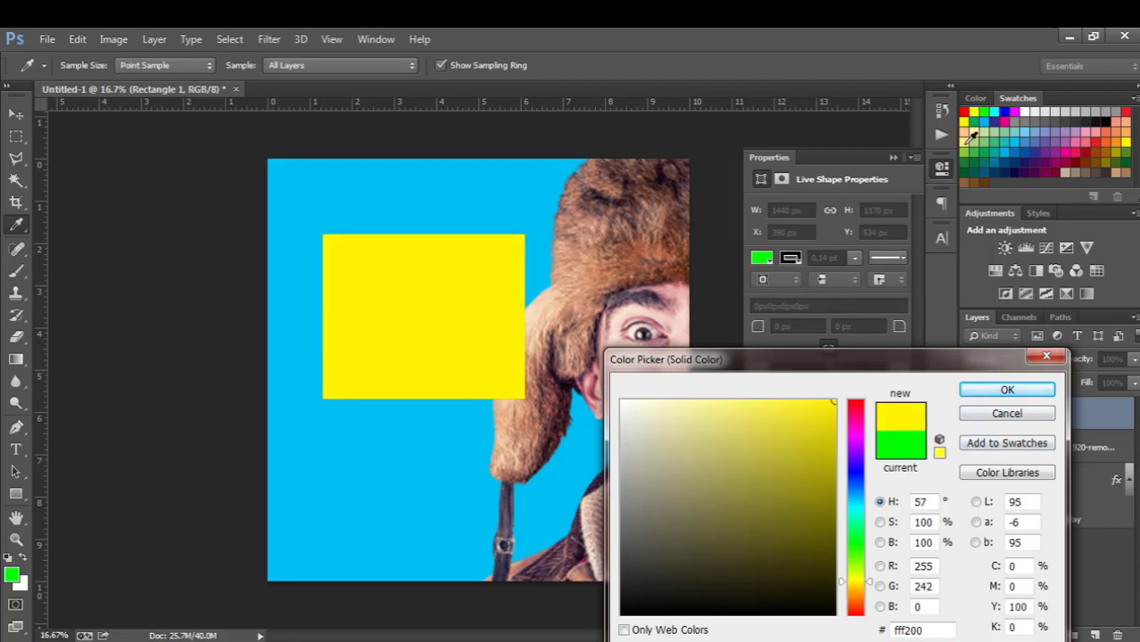
left_click(982, 392)
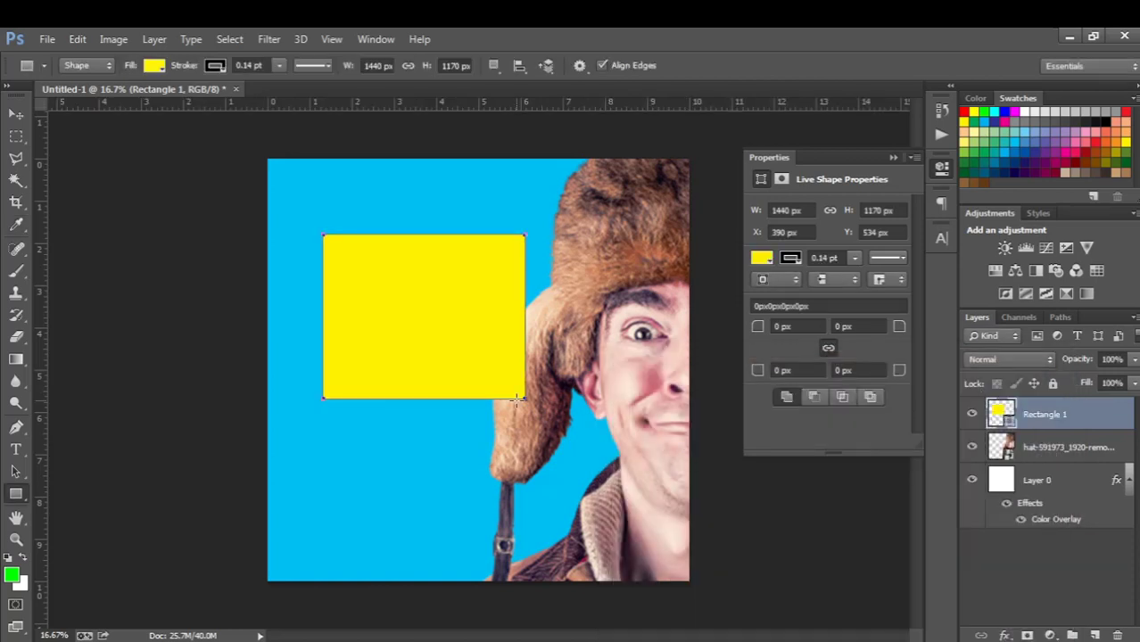
left_click(18, 116)
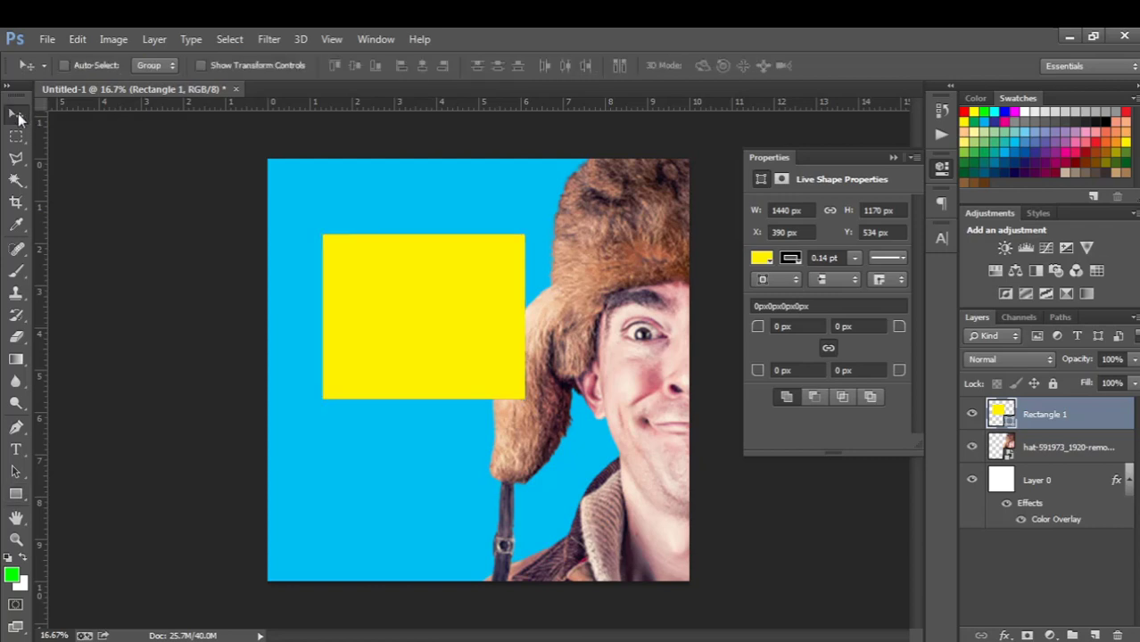
left_click_drag(442, 323, 406, 315)
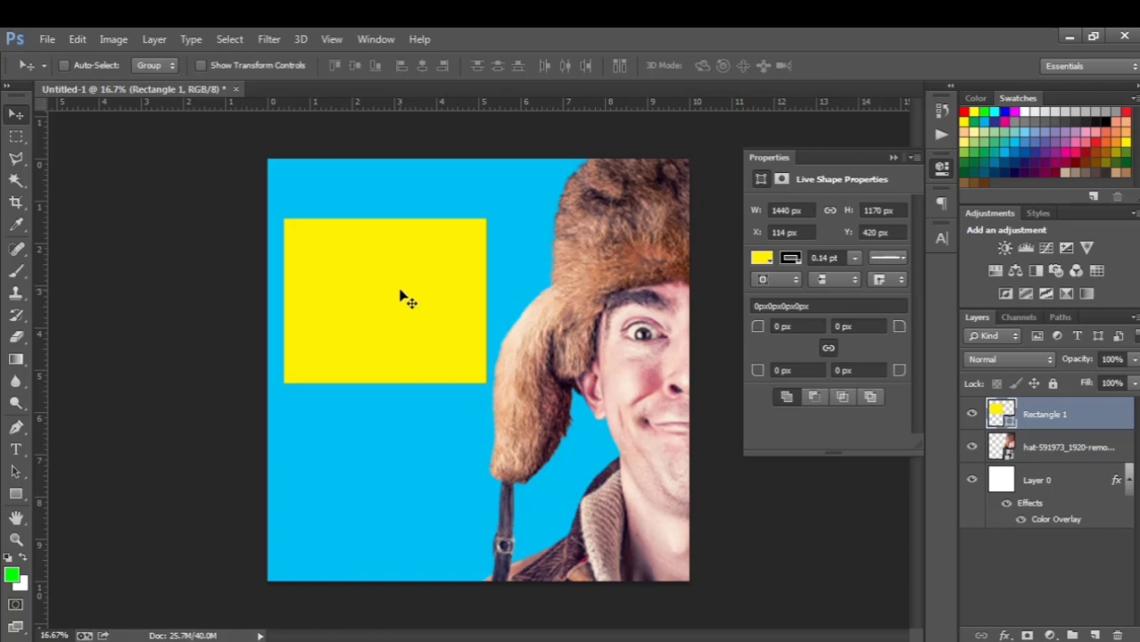
Draw a five-sided yellow polygon overlapping the rectangle.
left_click(16, 496)
left_click(16, 495)
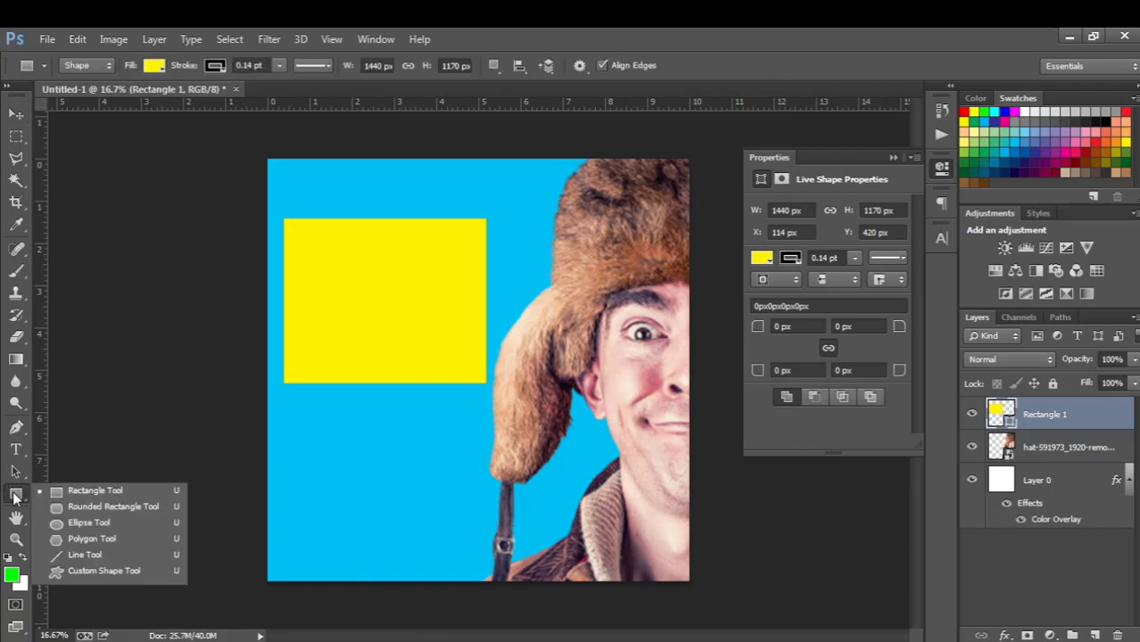
left_click(85, 538)
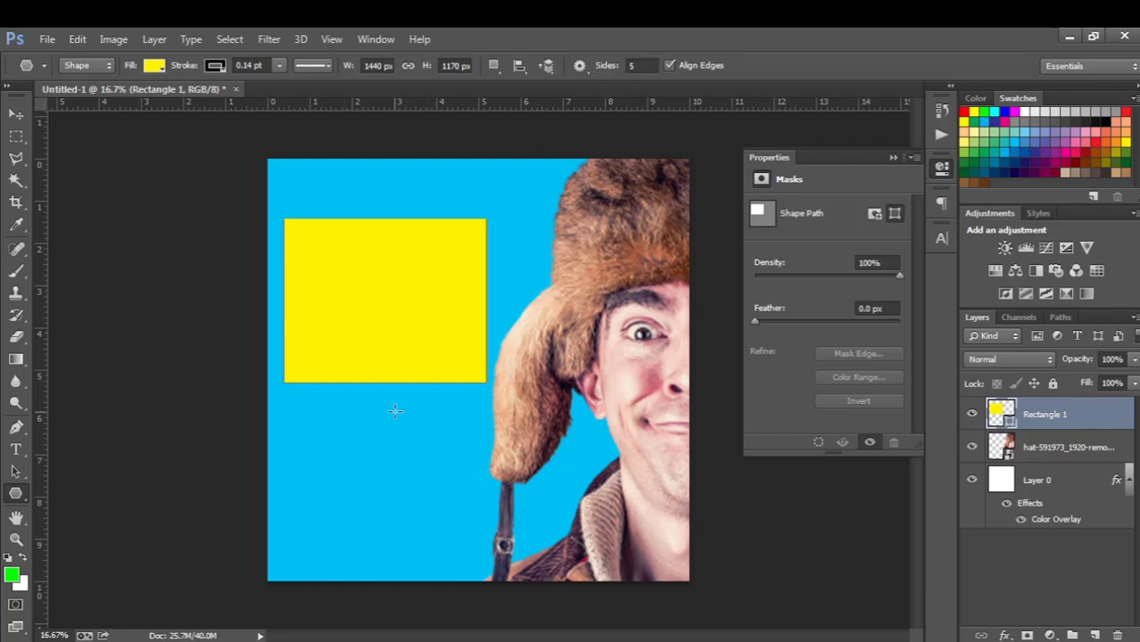
left_click_drag(443, 369, 501, 388)
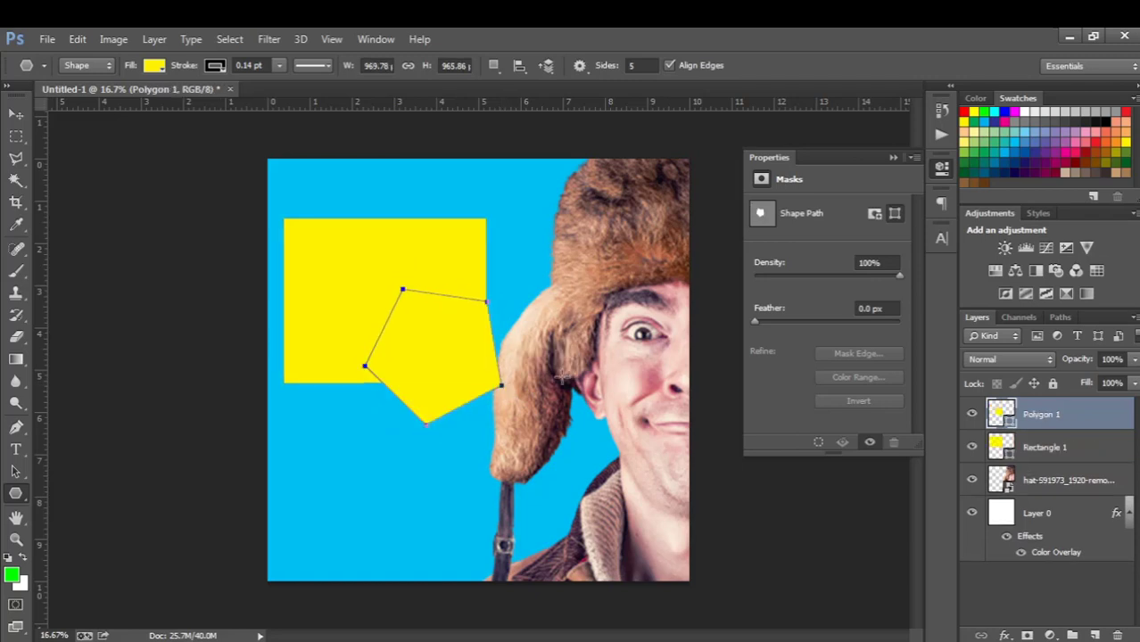
key("Return")
Move the pentagon layer below Rectangle 1 and shrink it to about 78%.
left_click_drag(1048, 419, 1046, 452)
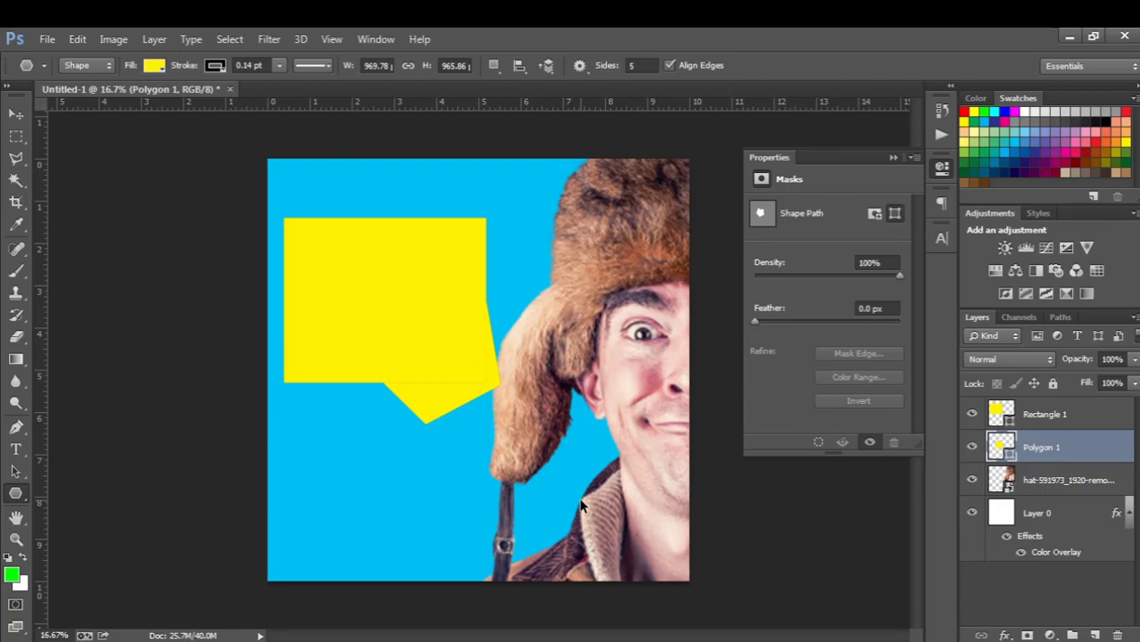
key("ctrl+t")
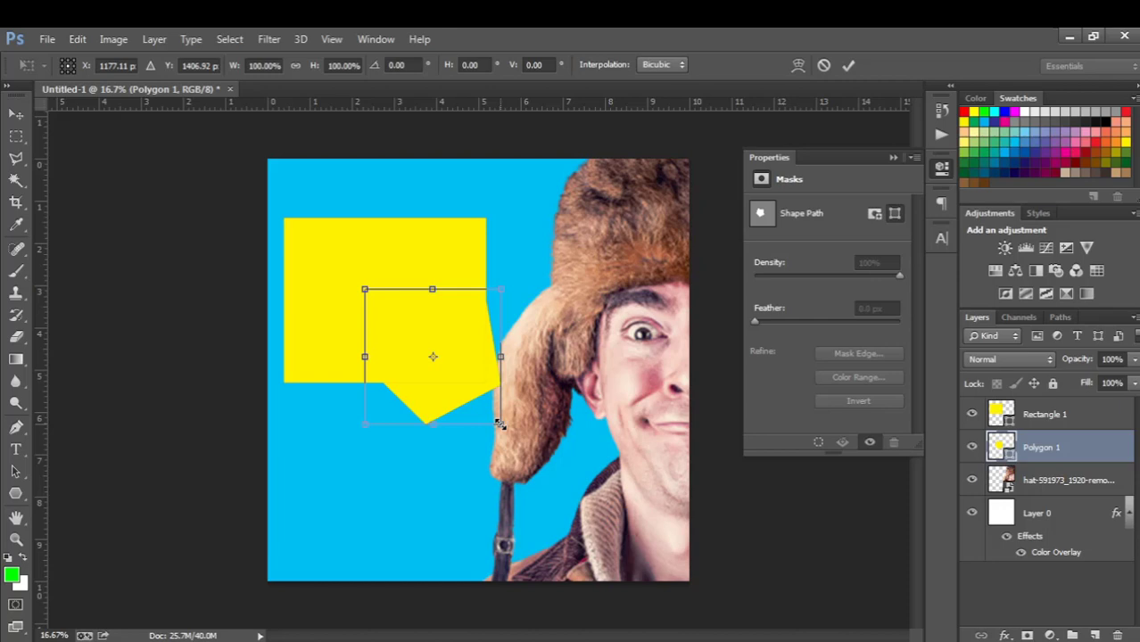
left_click_drag(500, 425, 486, 407)
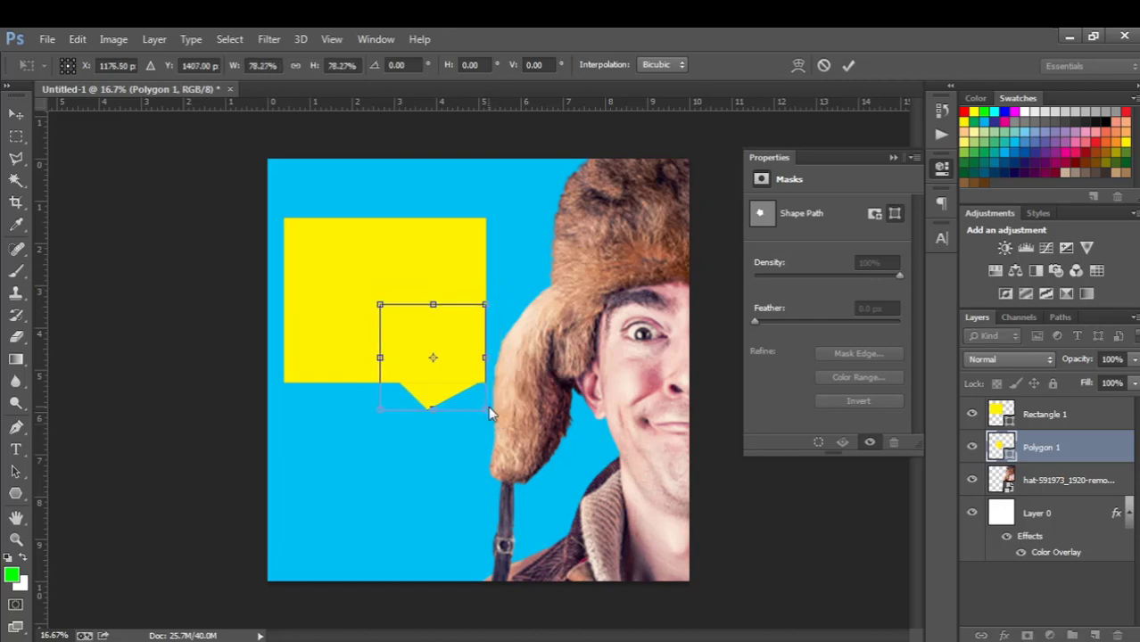
key("Return")
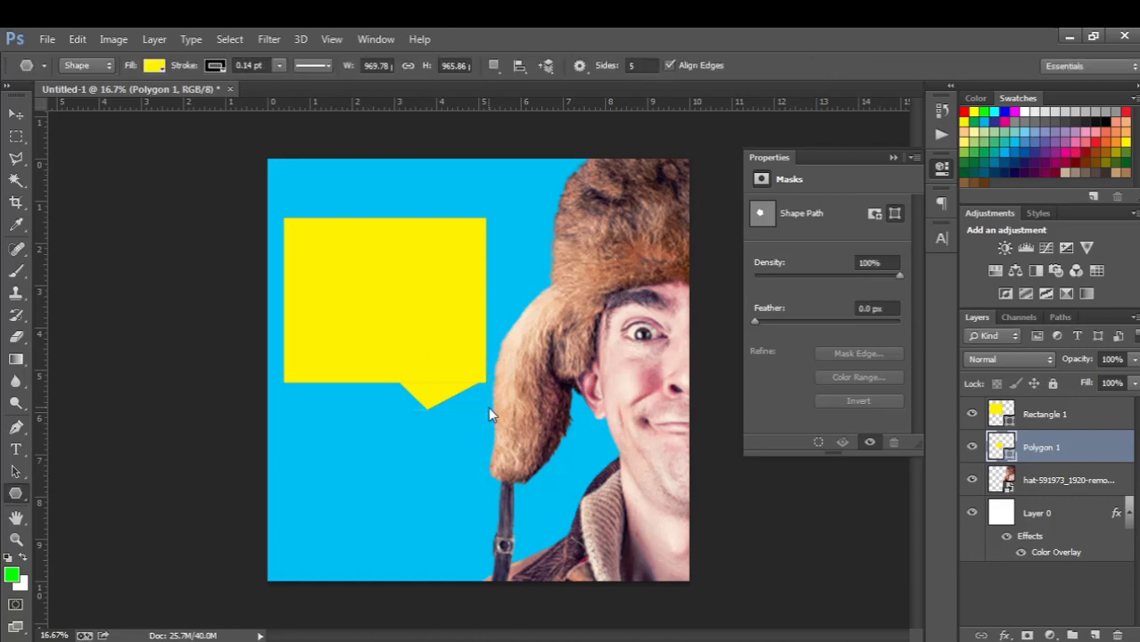
left_click(16, 115)
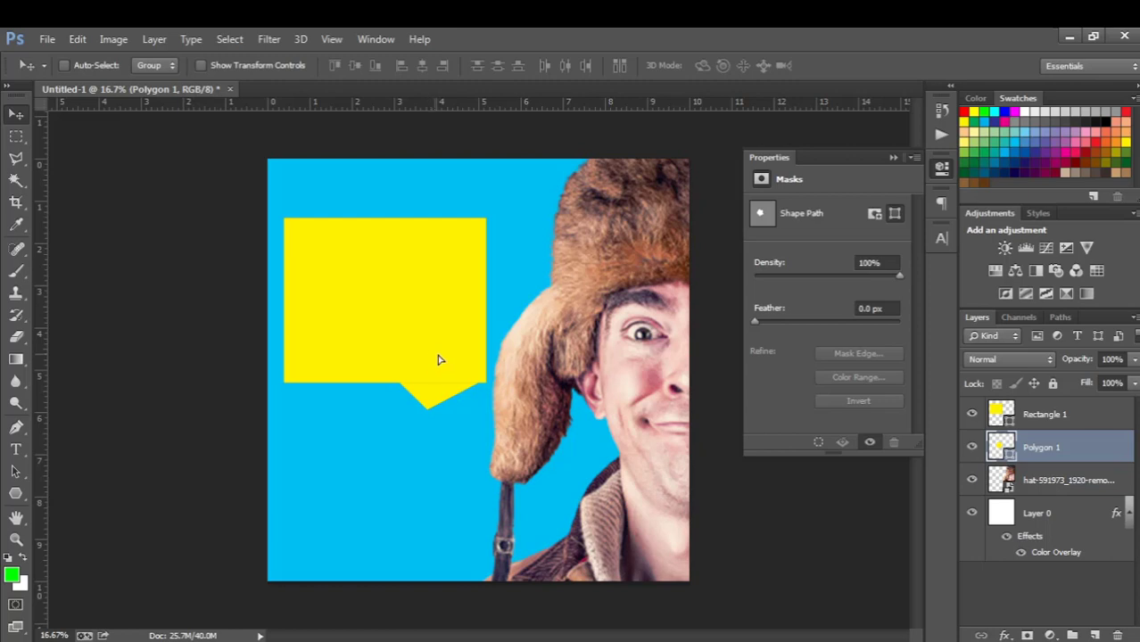
Nudge the pentagon tail toward the man and group it with Rectangle 1 as Group 1.
left_click_drag(440, 358, 458, 360)
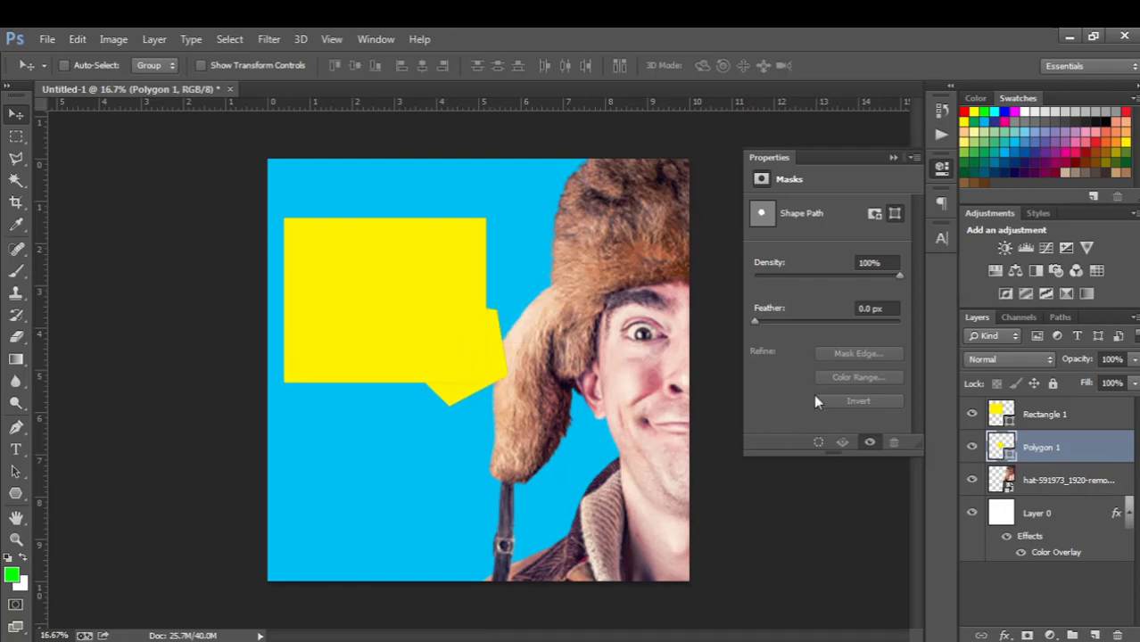
key("ctrl+a")
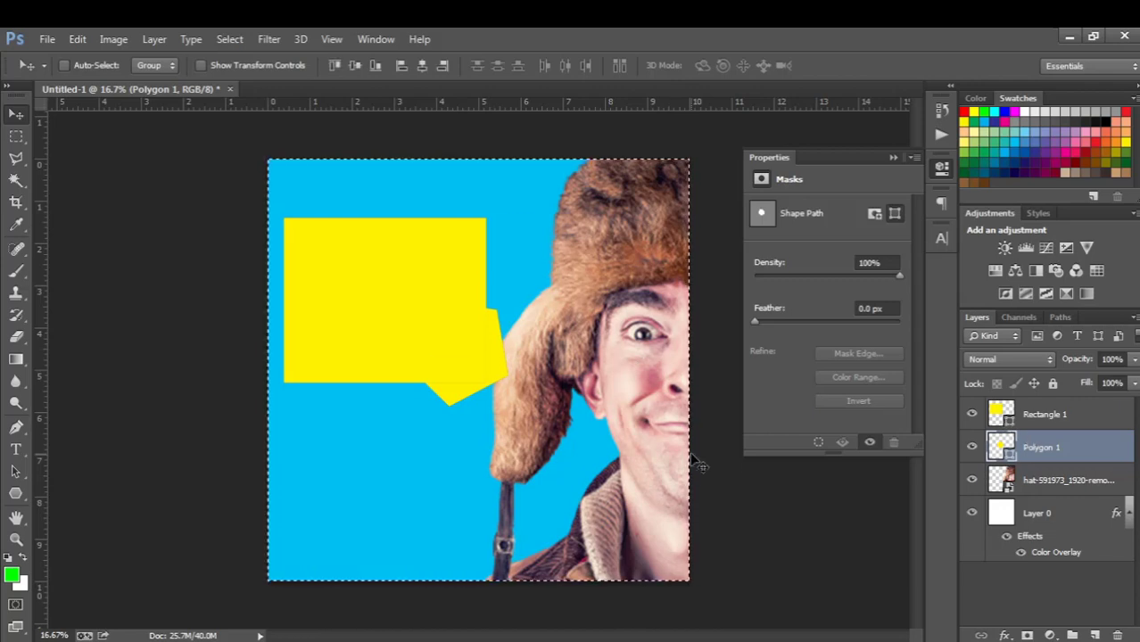
left_click(21, 137)
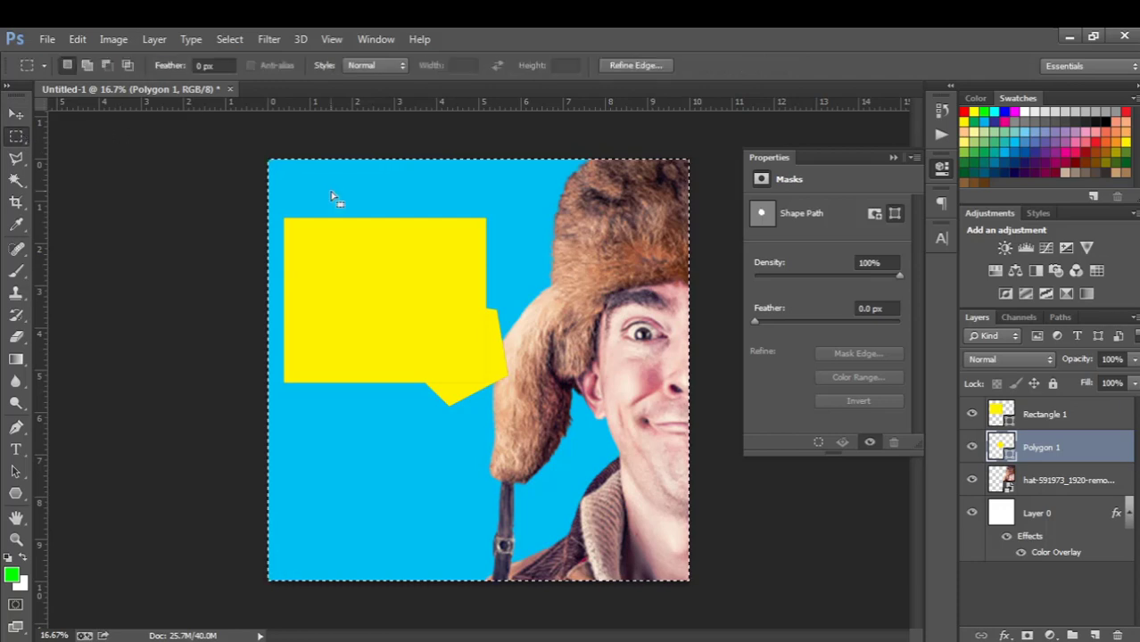
left_click(333, 197)
left_click(16, 114)
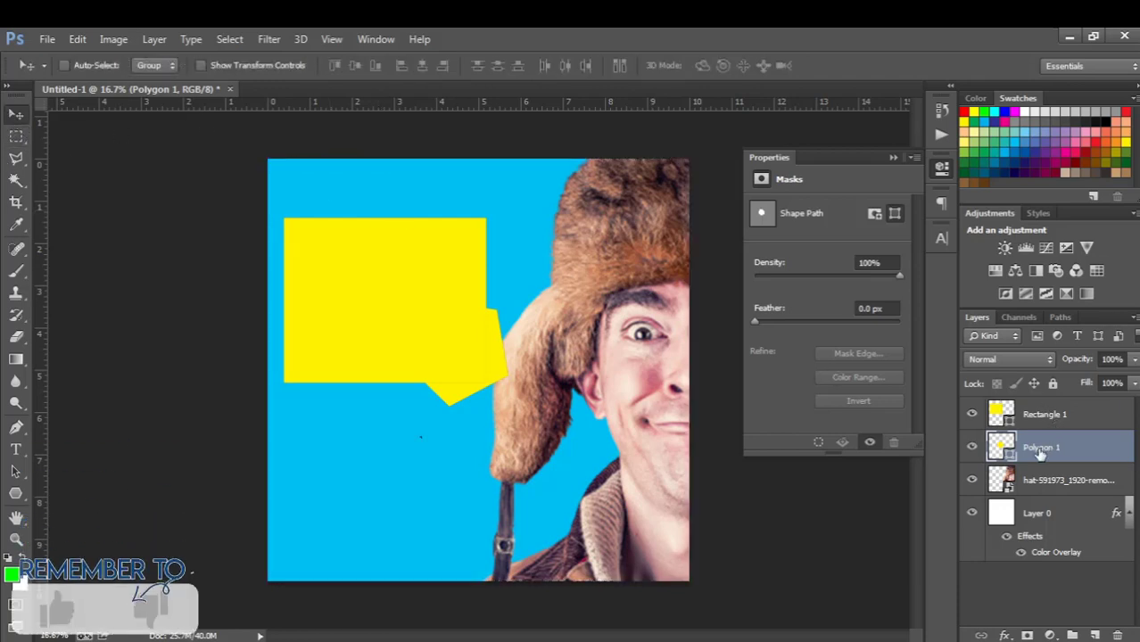
left_click(1077, 417, "shift")
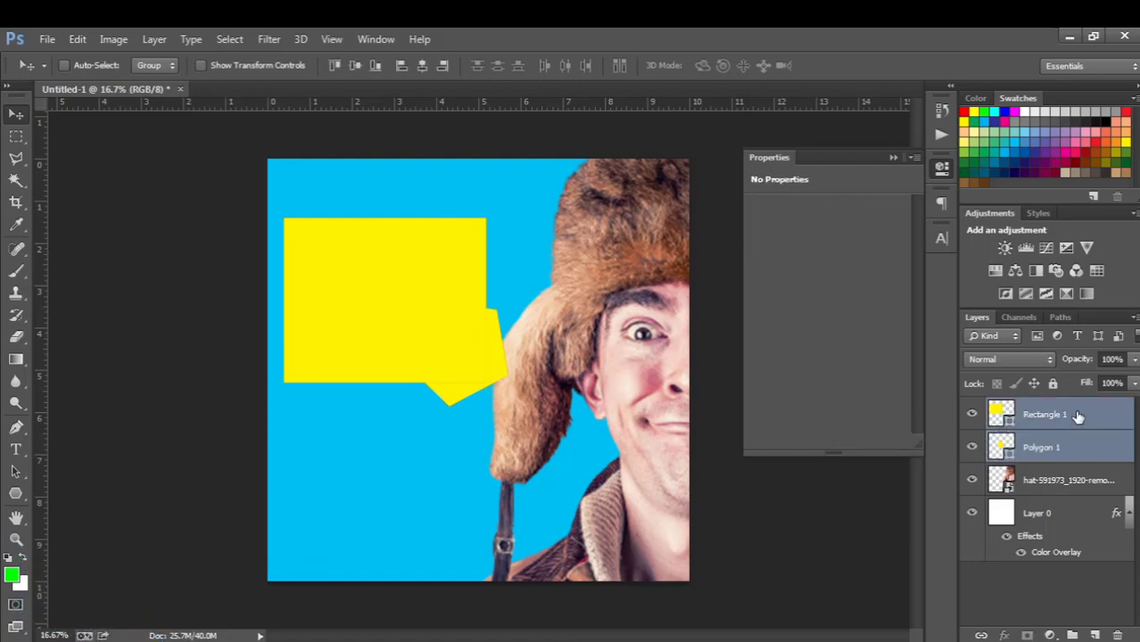
key("ctrl+g")
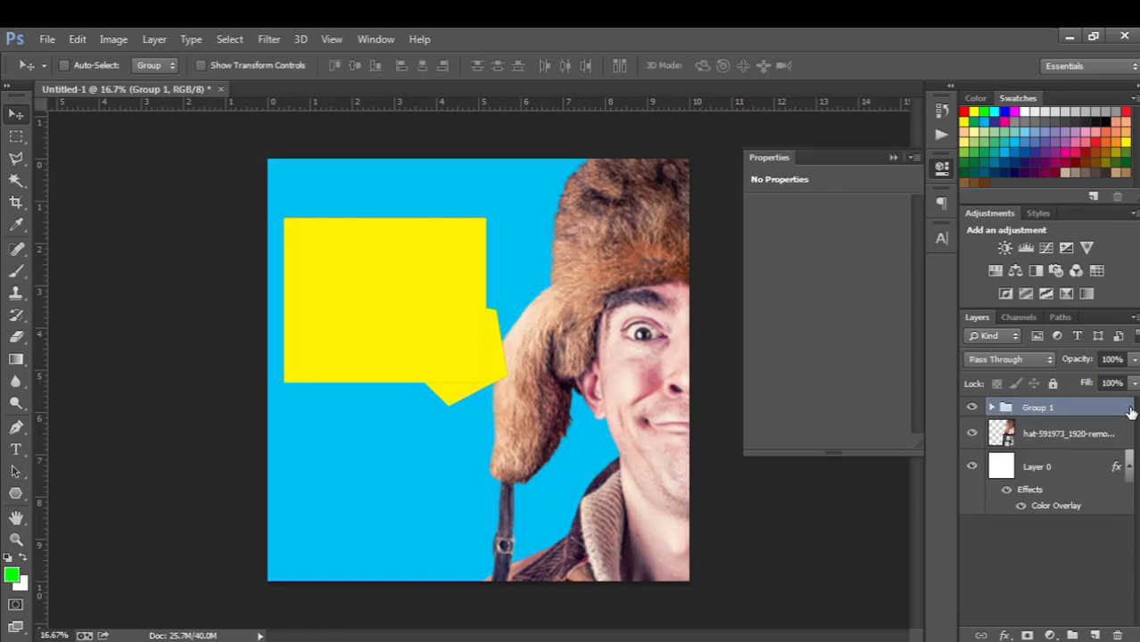
Give Group 1 a 21 px dark brown (#4f2f2f) outside stroke sampled from the fur hat.
double_click(1128, 409)
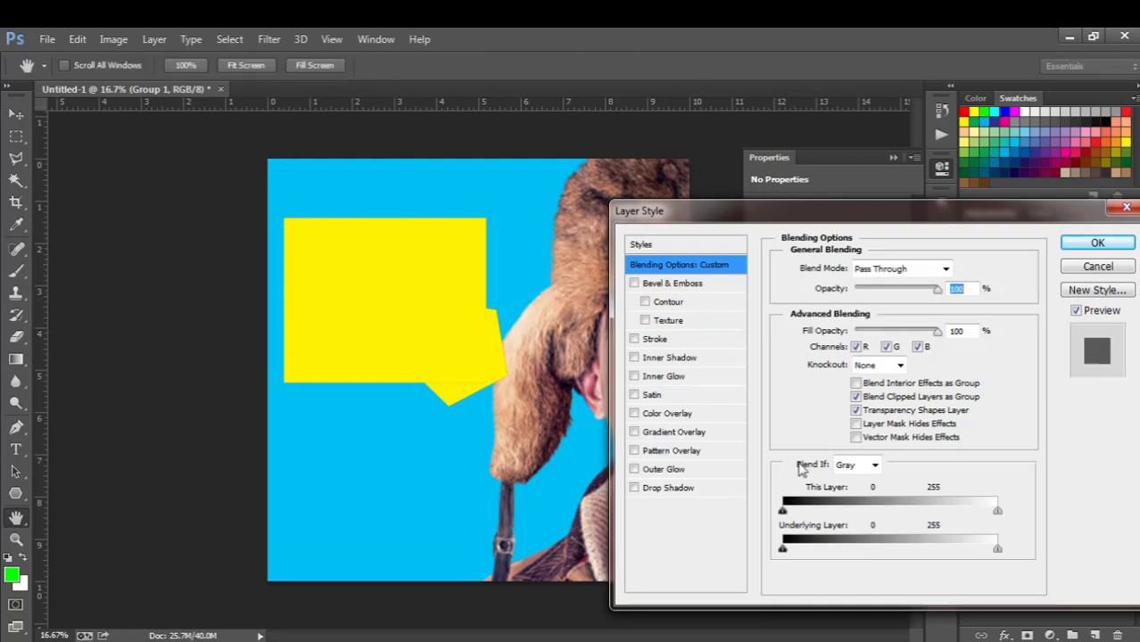
left_click(673, 344)
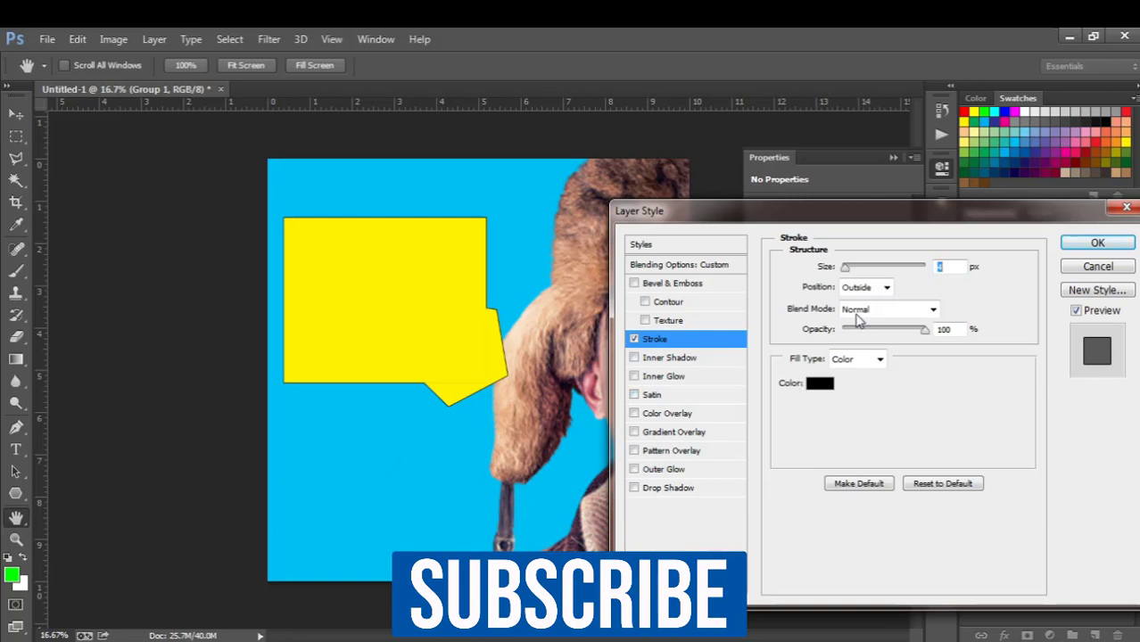
left_click_drag(845, 269, 855, 273)
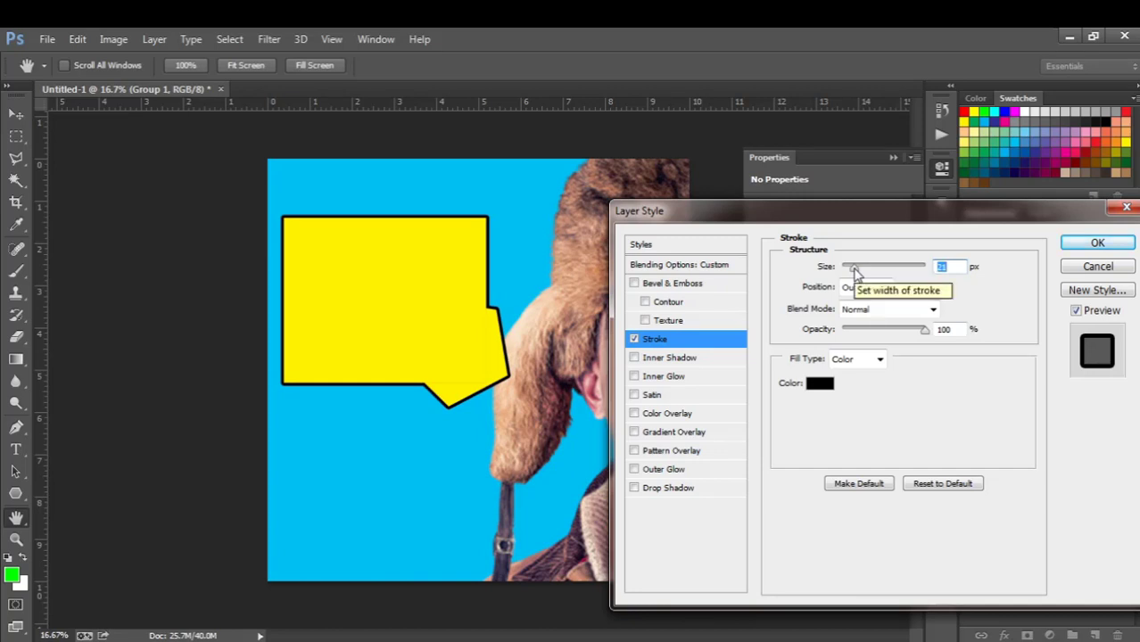
left_click(820, 384)
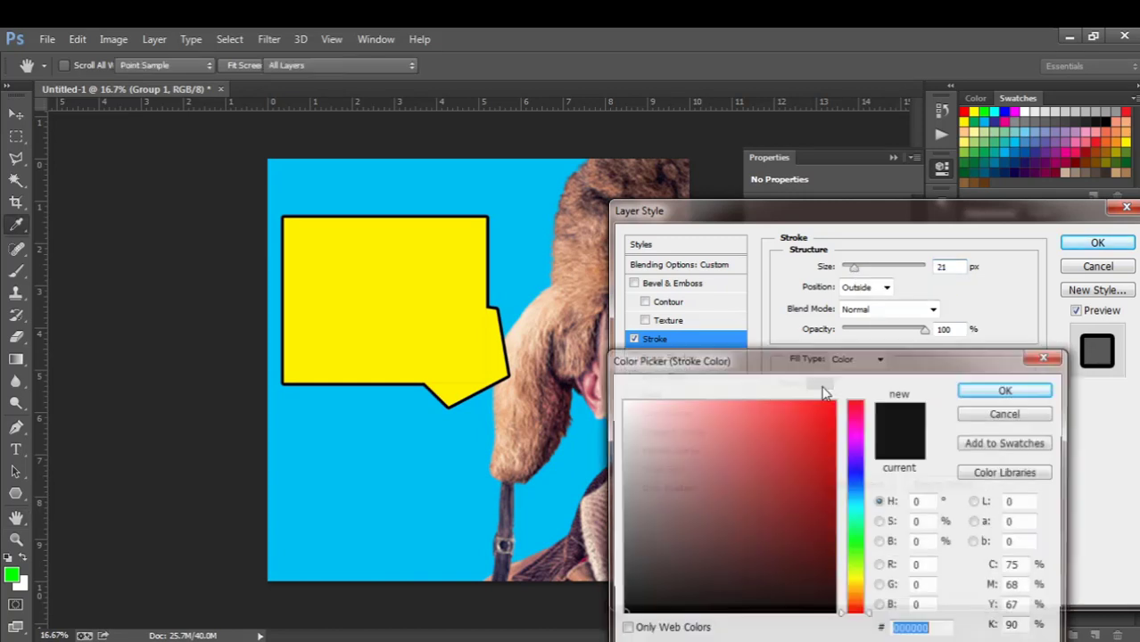
left_click(677, 601)
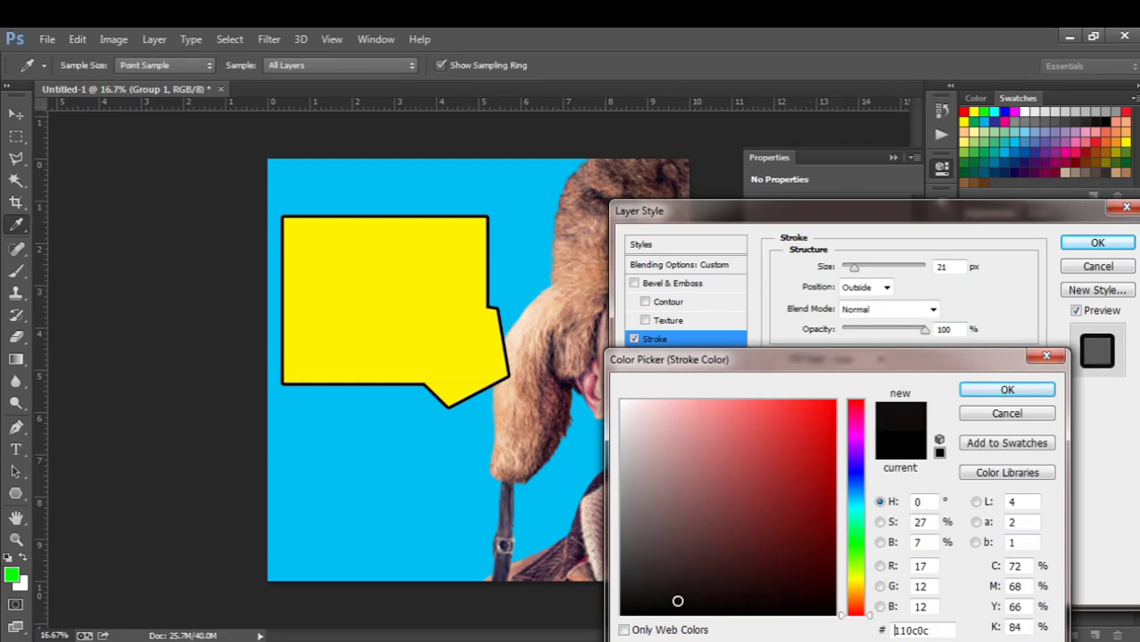
left_click(1078, 117)
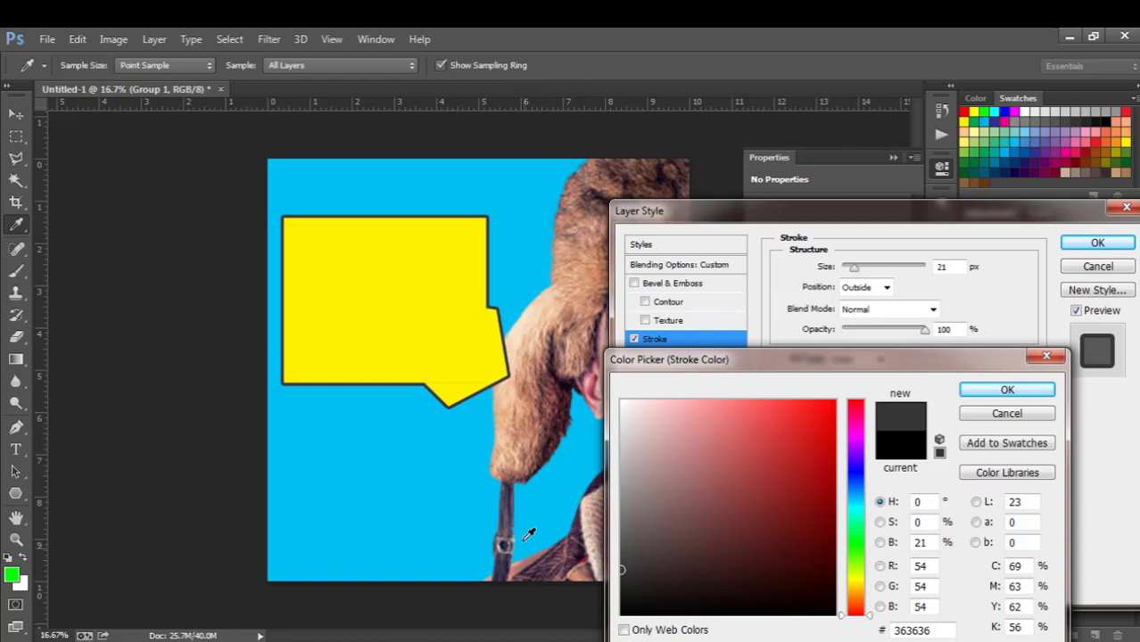
left_click(563, 408)
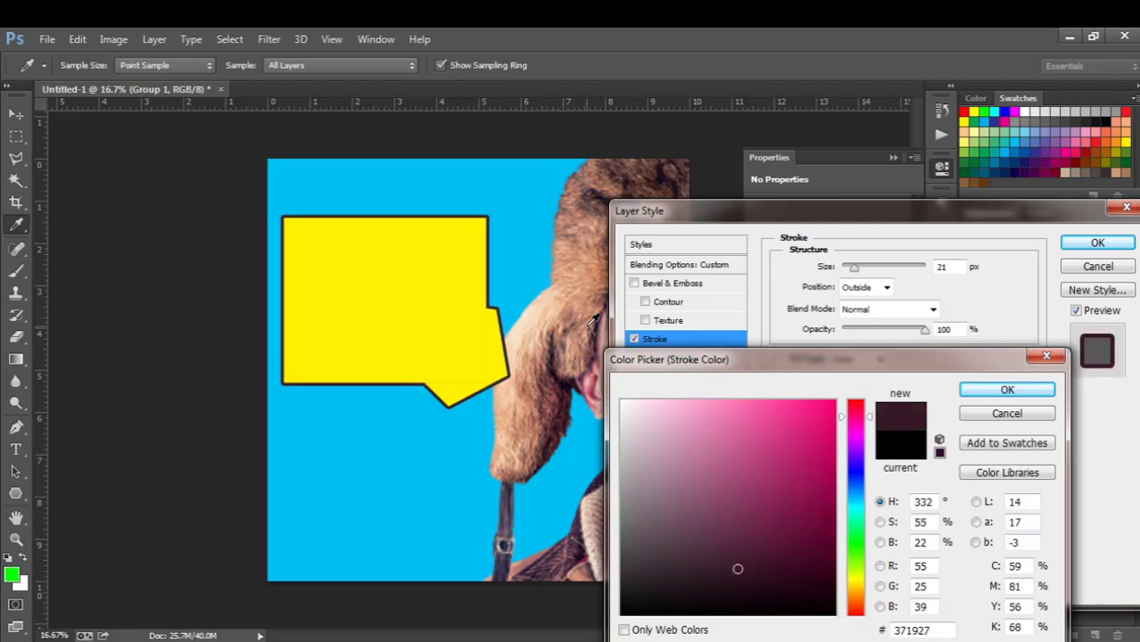
left_click(585, 221)
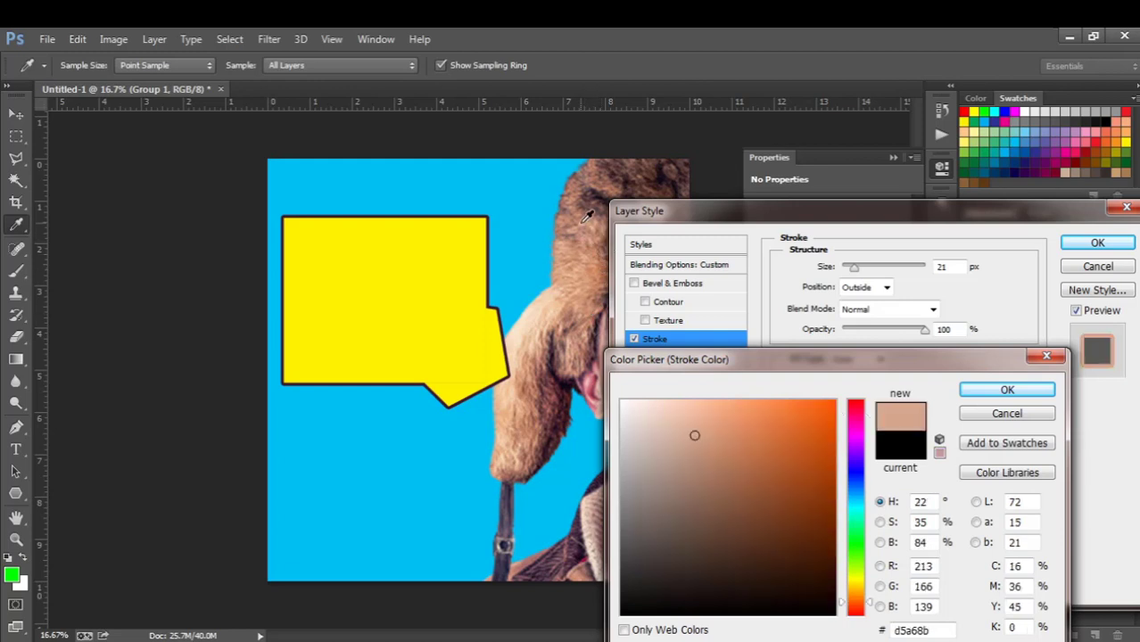
left_click(588, 196)
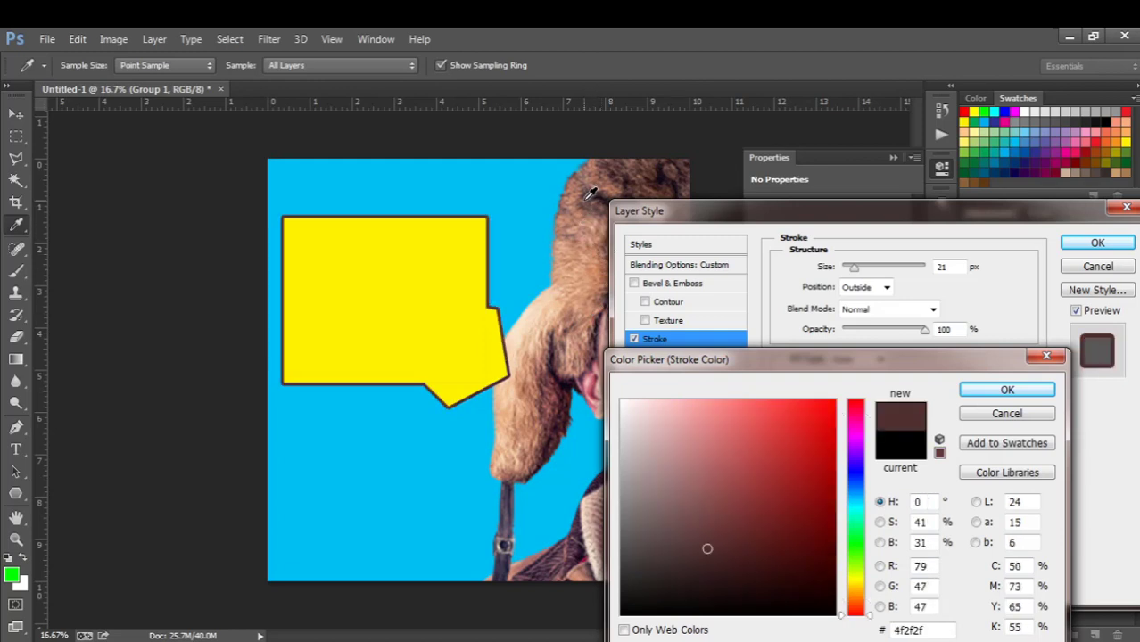
left_click(972, 391)
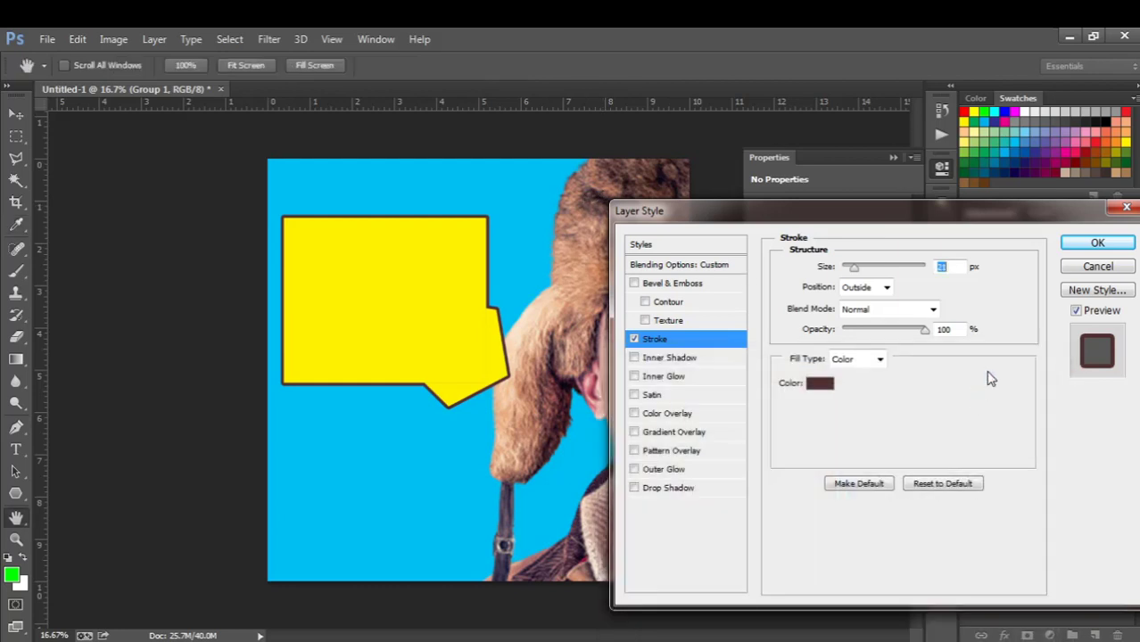
left_click(1094, 245)
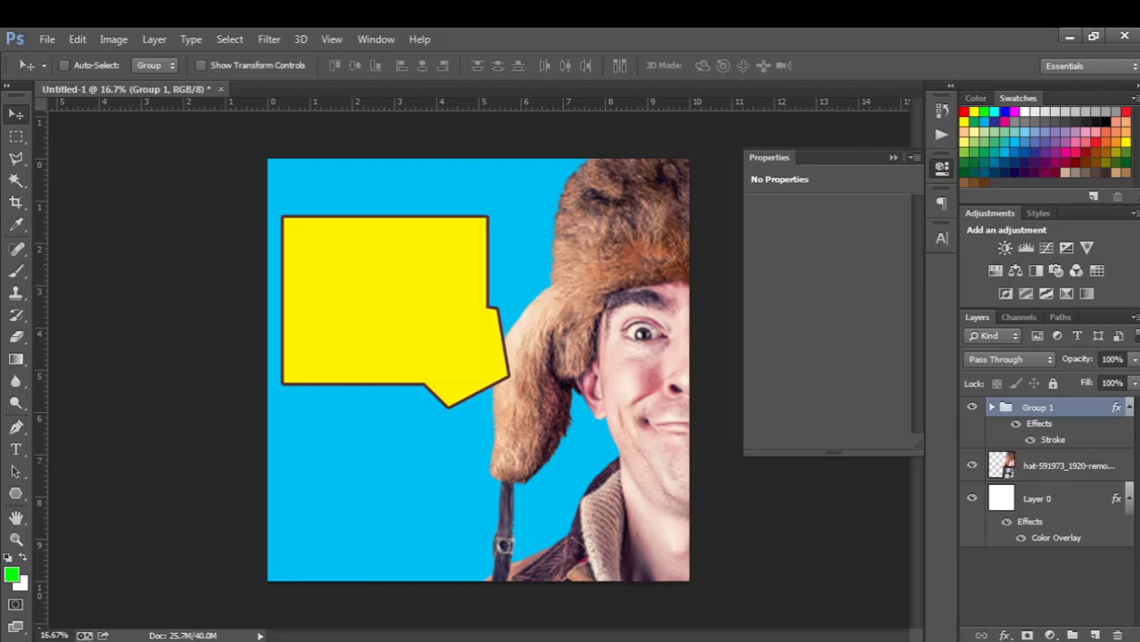
key("alt+Tab")
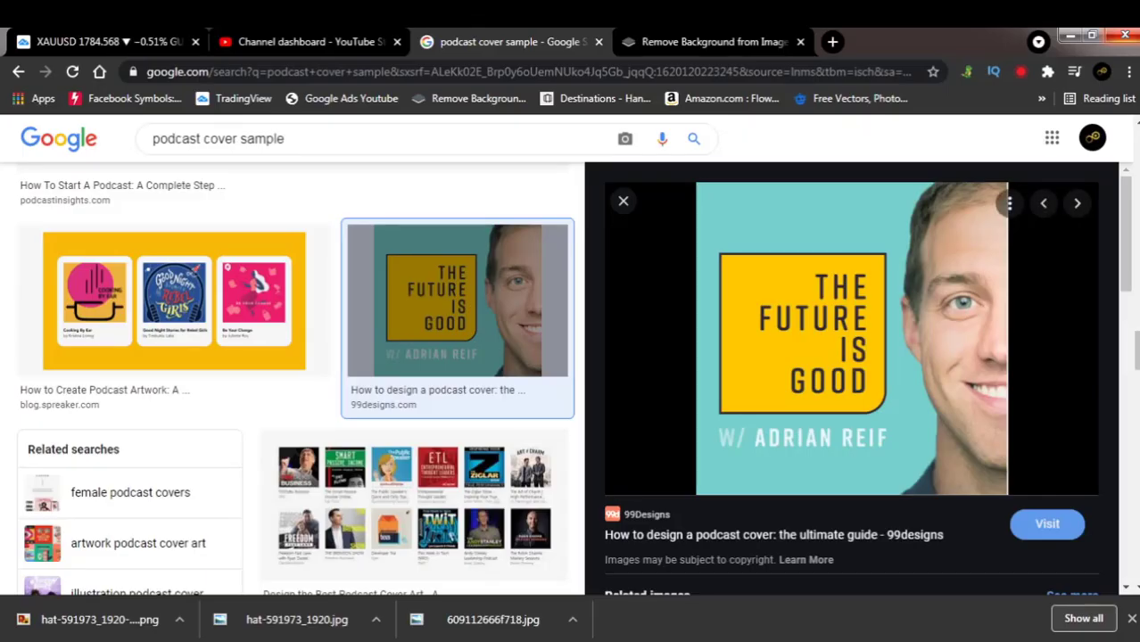
key("alt+Tab")
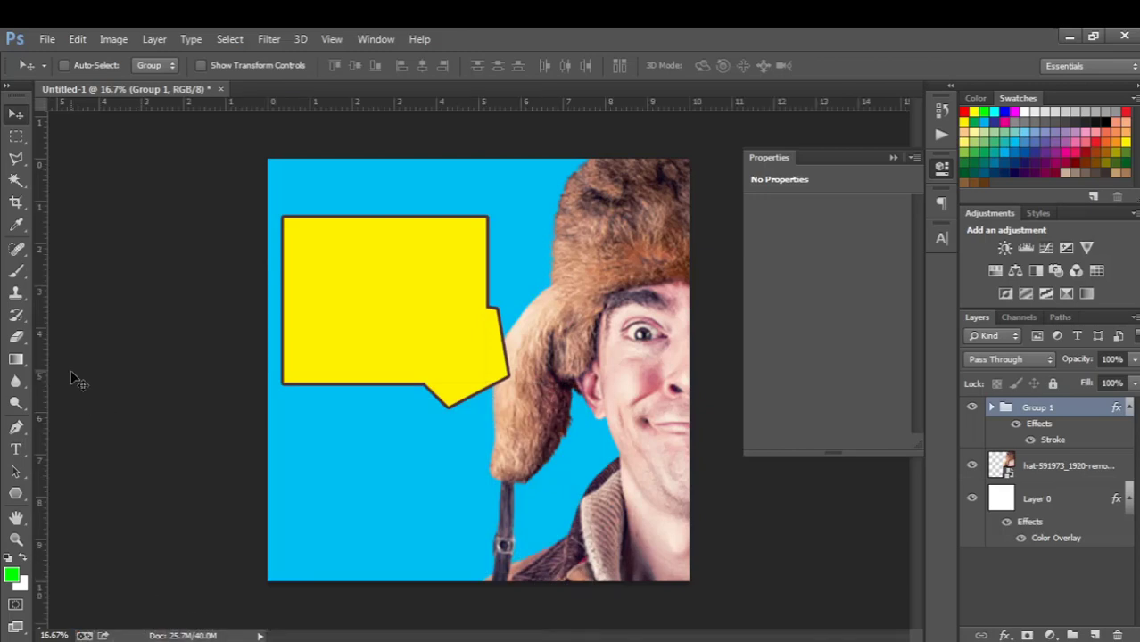
Set 24 pt text in the bubble outline's dark brown (#4f2f2f) and start a text layer below the bubble.
left_click(16, 450)
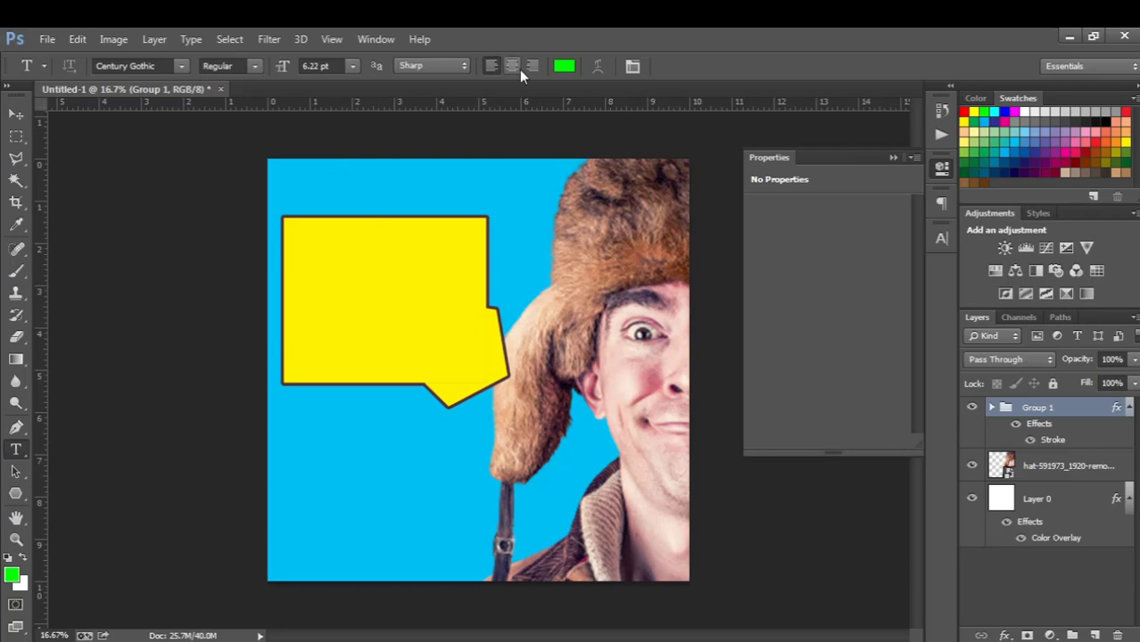
left_click(563, 67)
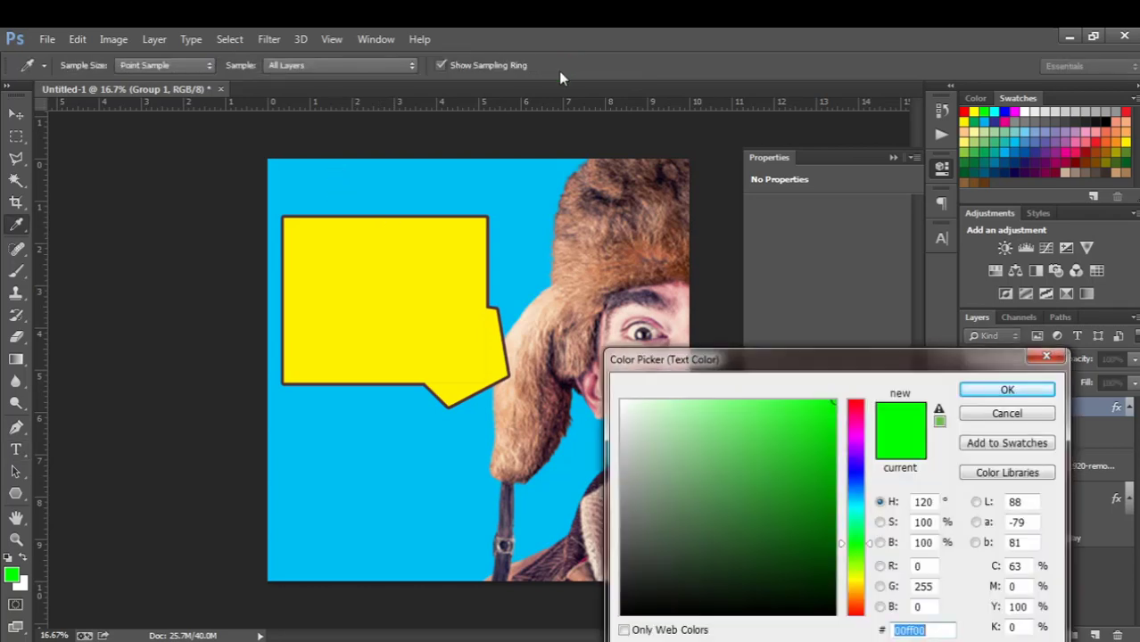
left_click(490, 264)
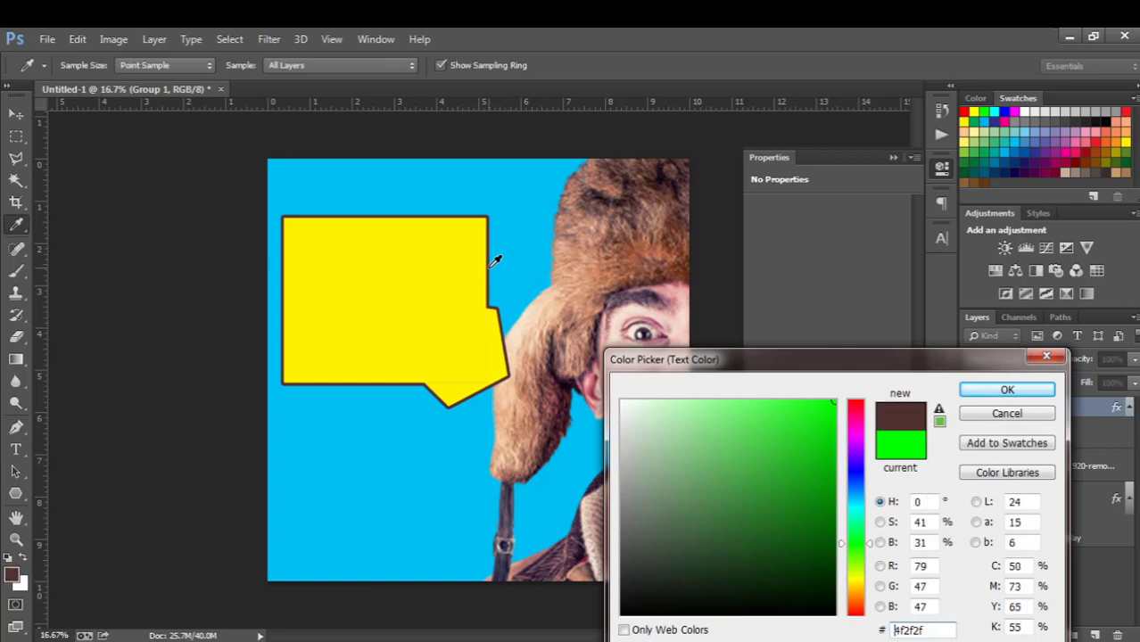
left_click(989, 390)
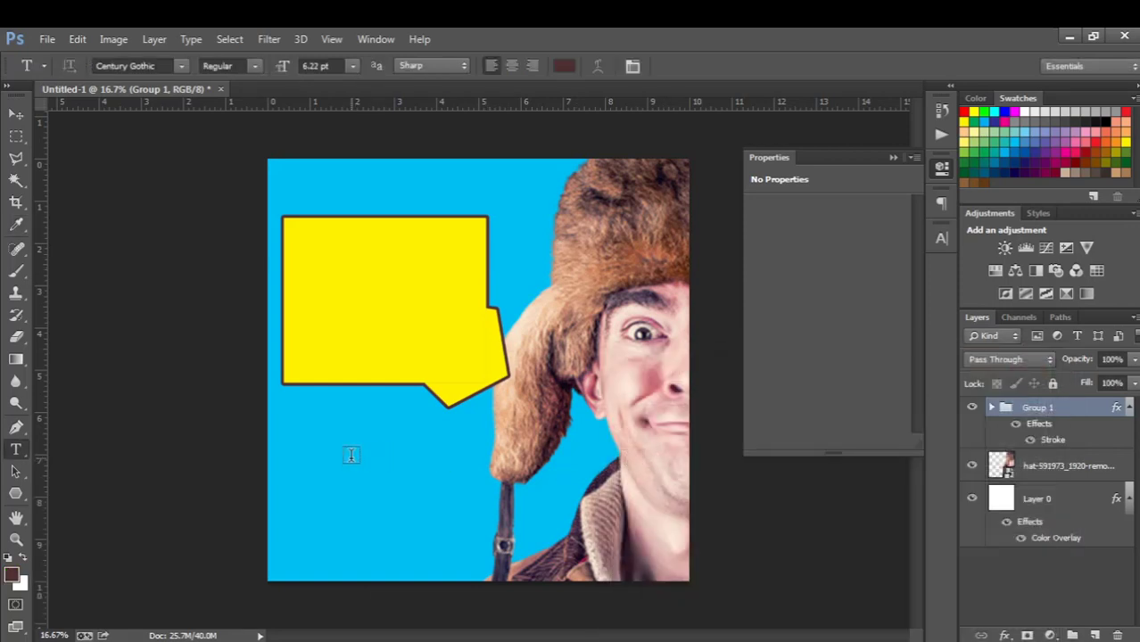
left_click(354, 67)
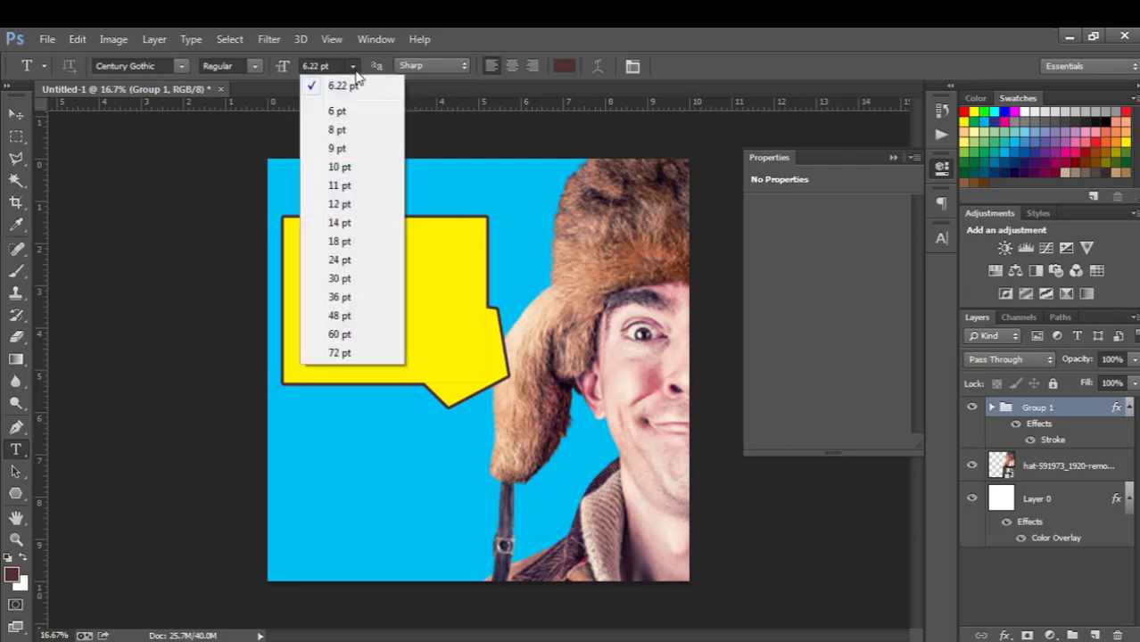
left_click(329, 258)
left_click(324, 469)
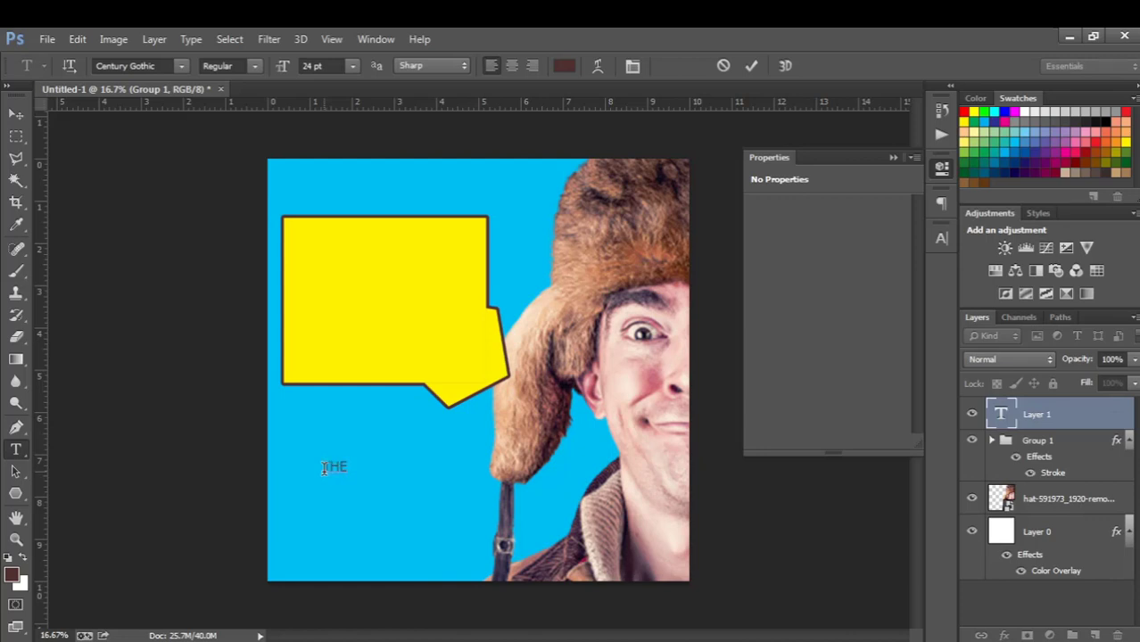
Set THE in Bebas Neue at 48 pt and commit the text.
left_click(166, 65)
type("Beauty")
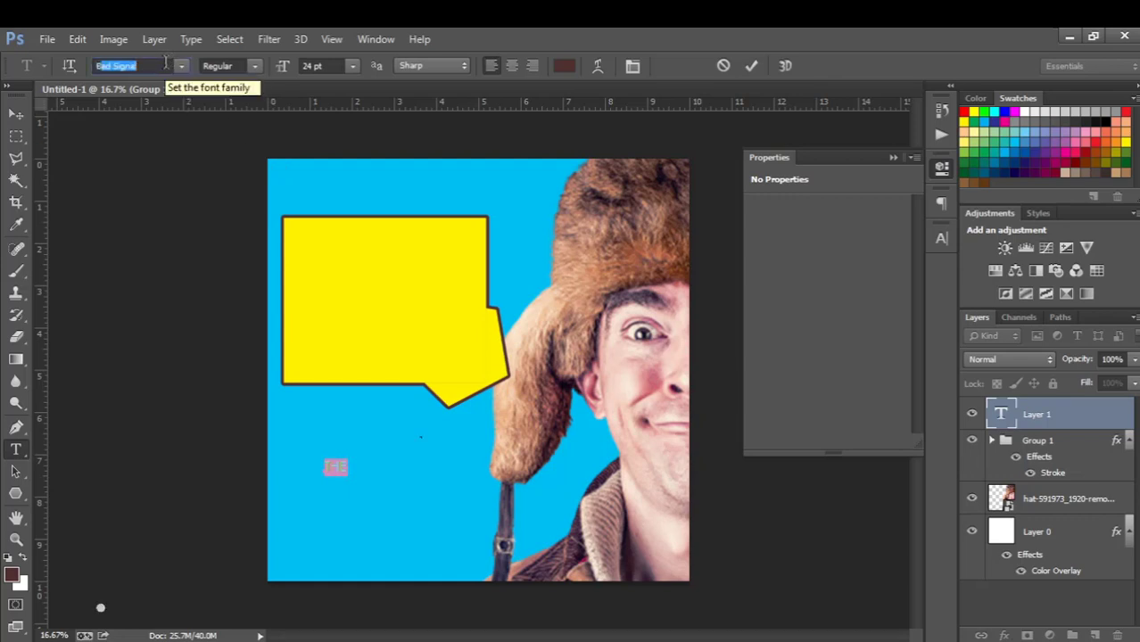
type("b")
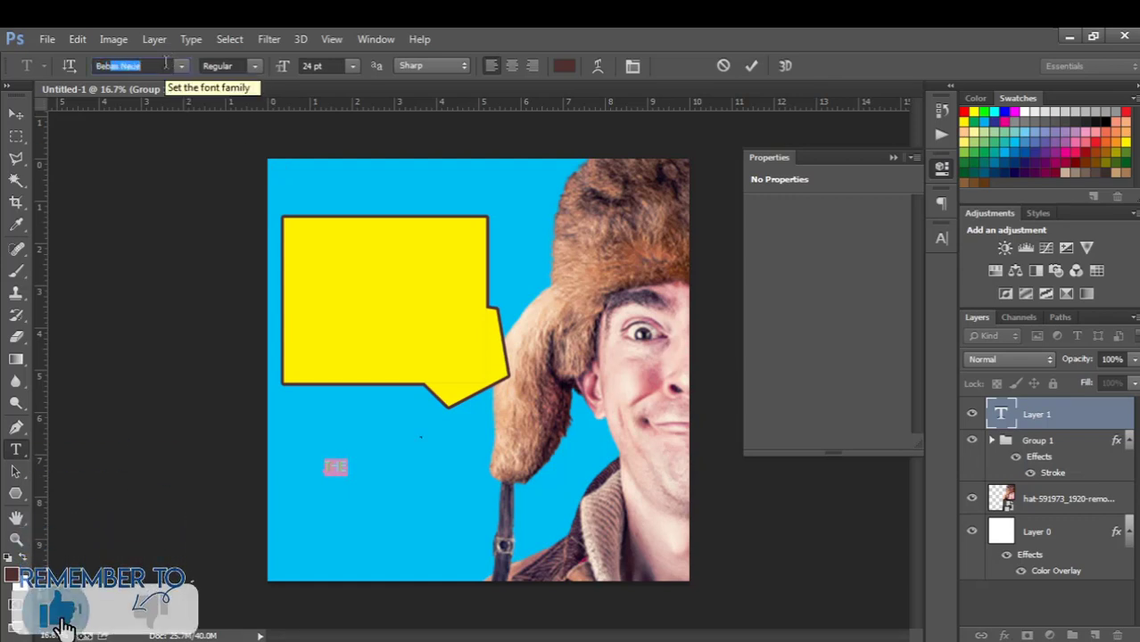
key("Return")
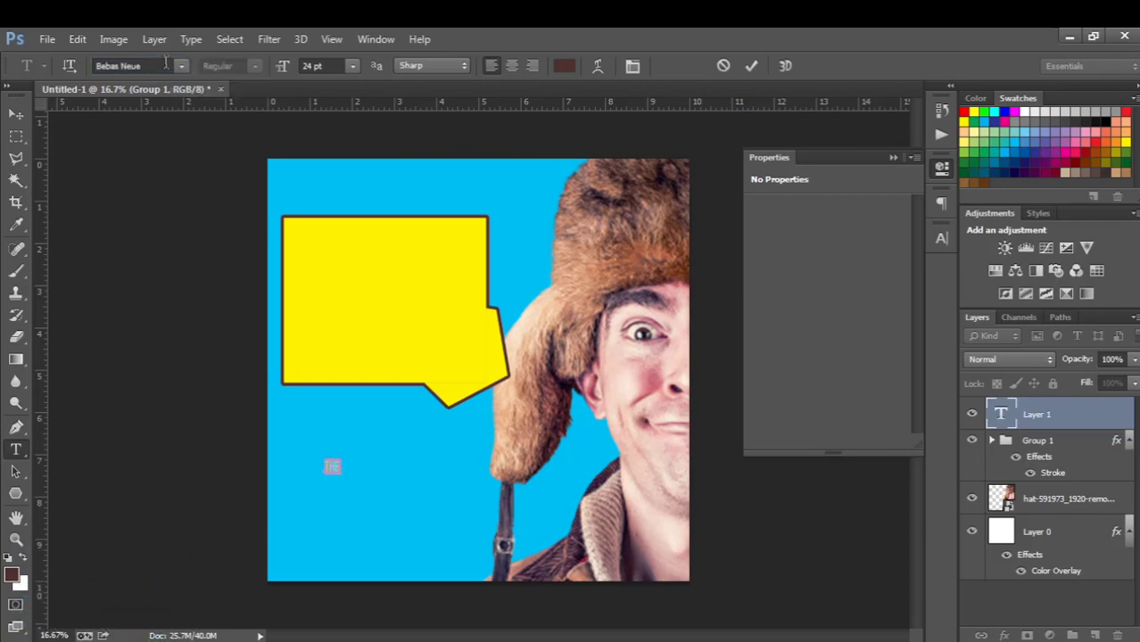
left_click(351, 69)
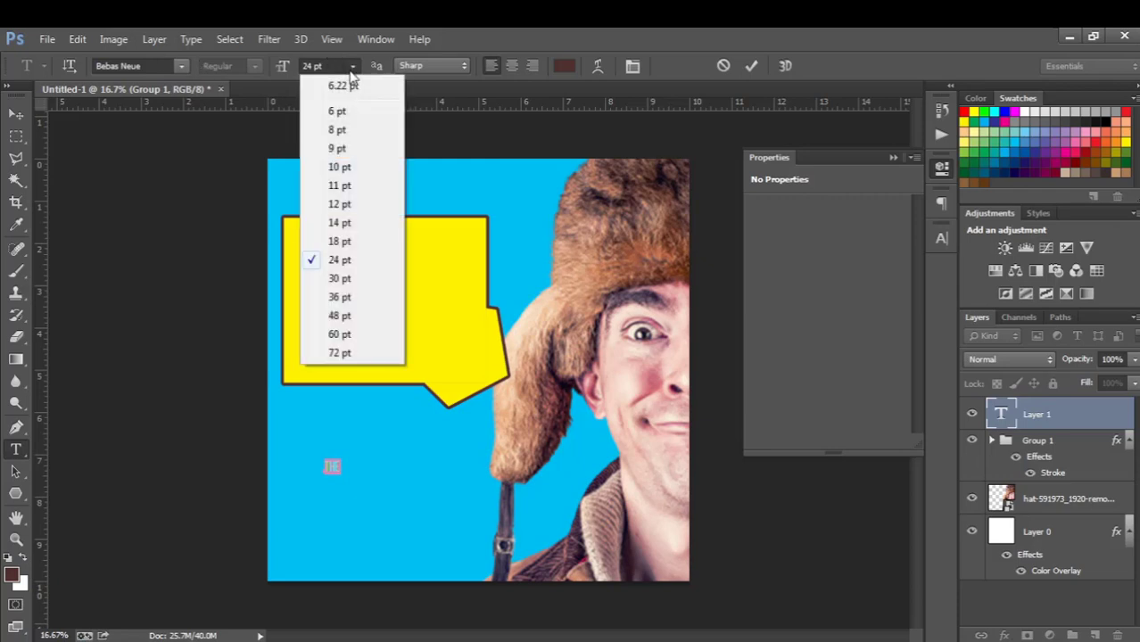
left_click(344, 316)
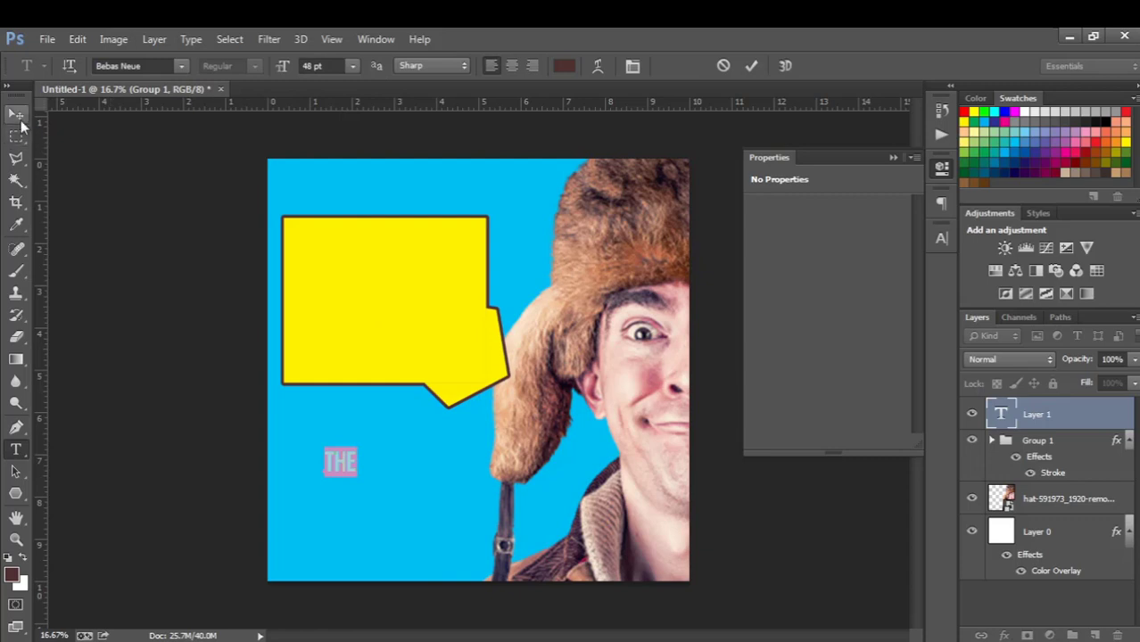
key("ctrl+Return")
Move THE into the bubble's upper right and scale it to about double size.
key("v")
left_click_drag(351, 459, 410, 252)
key("ctrl+t")
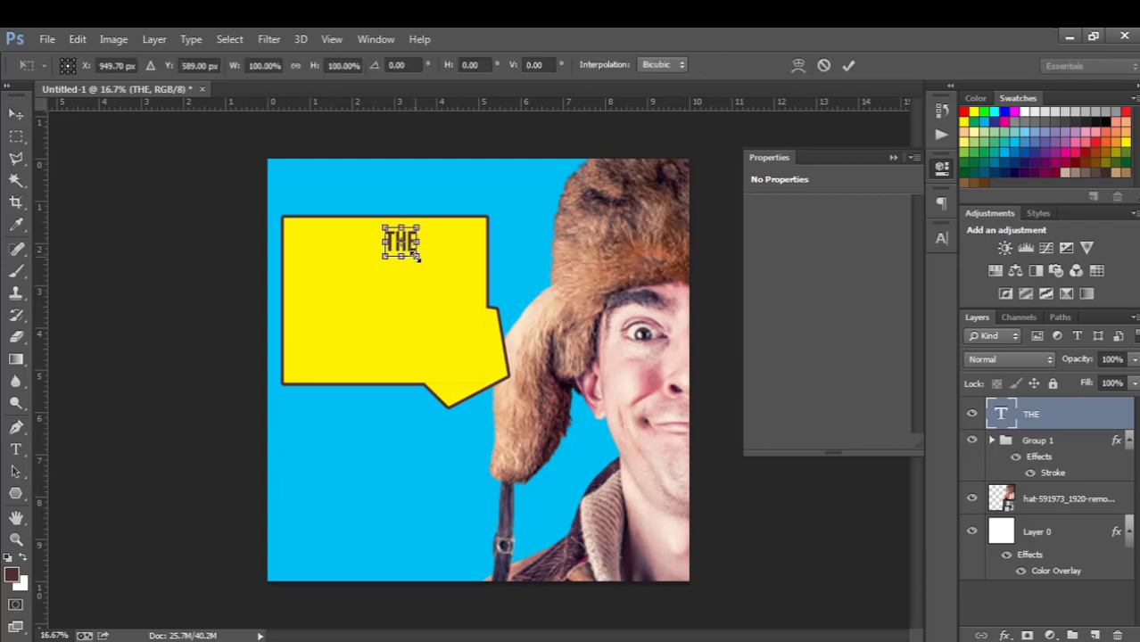
left_click_drag(417, 258, 450, 251)
key("Return")
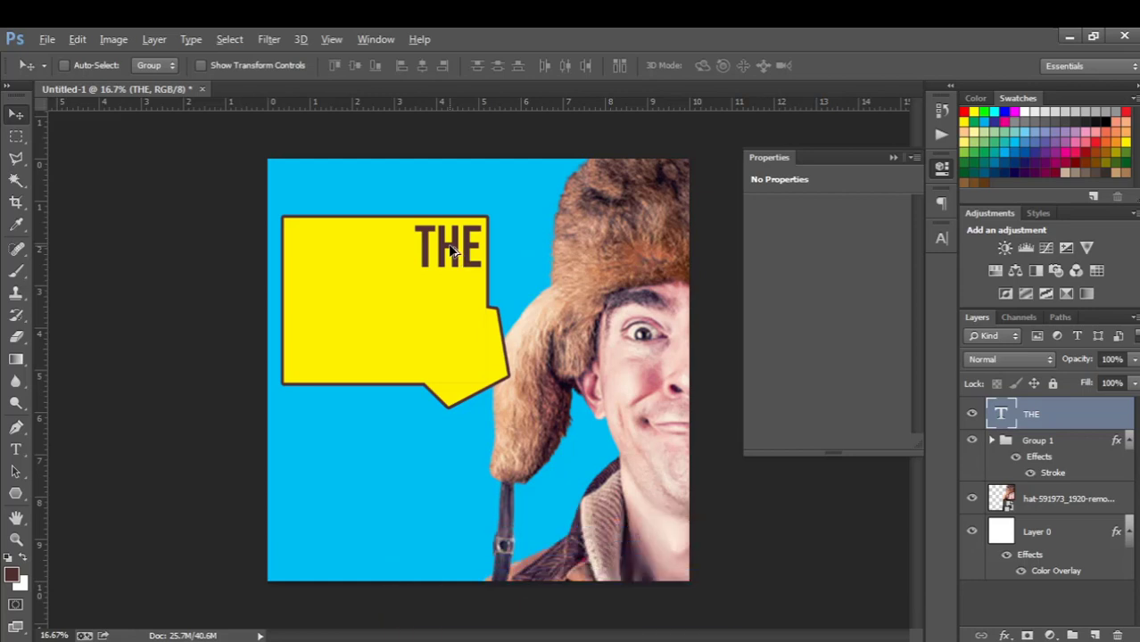
Duplicate THE below itself and retype the copy as FUTURE.
left_click_drag(453, 252, 448, 309)
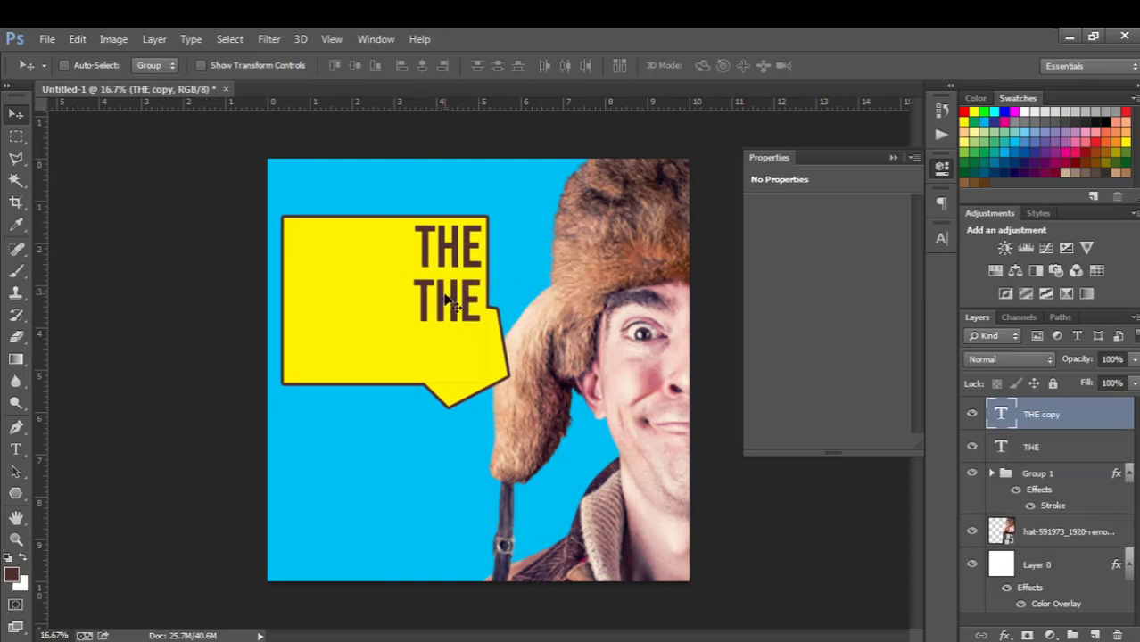
left_click(15, 450)
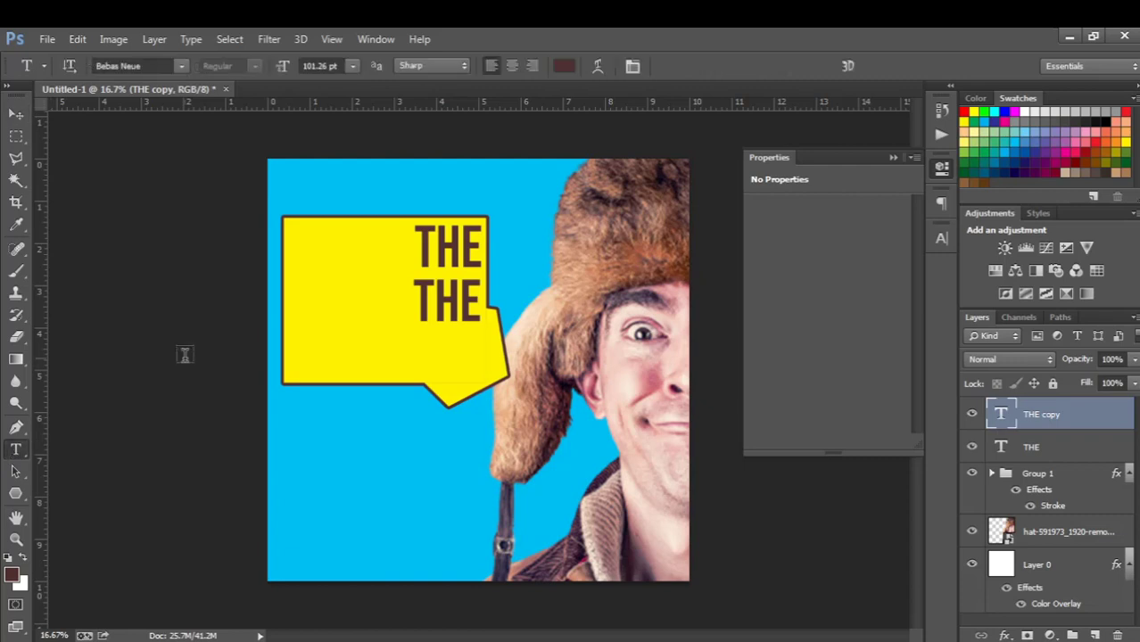
left_click(455, 303)
double_click(455, 303)
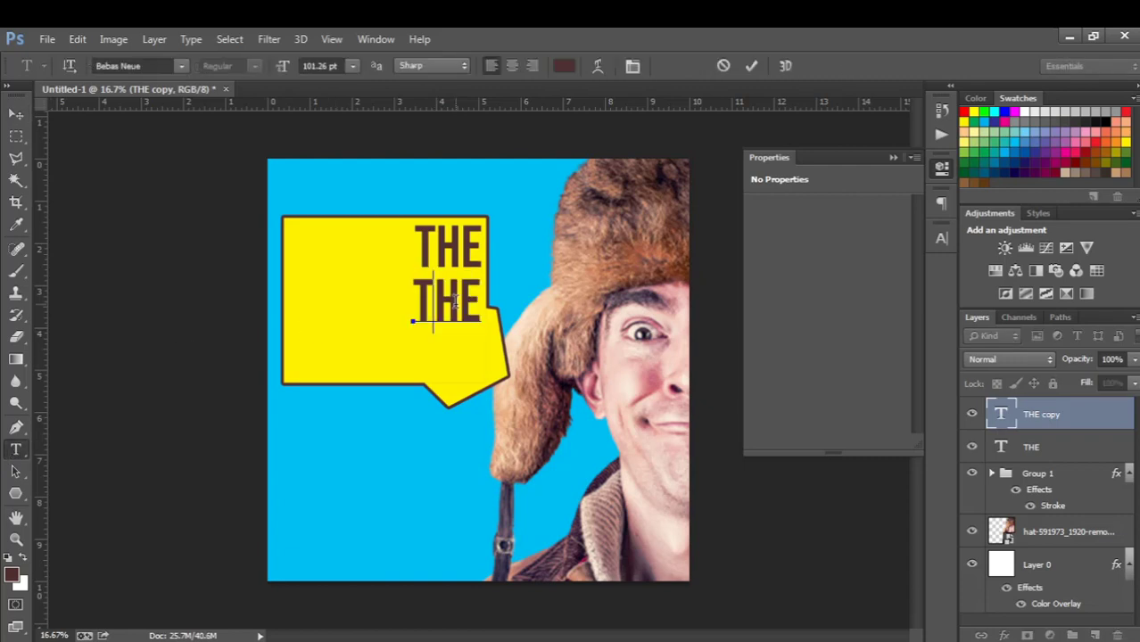
type("FUTURE")
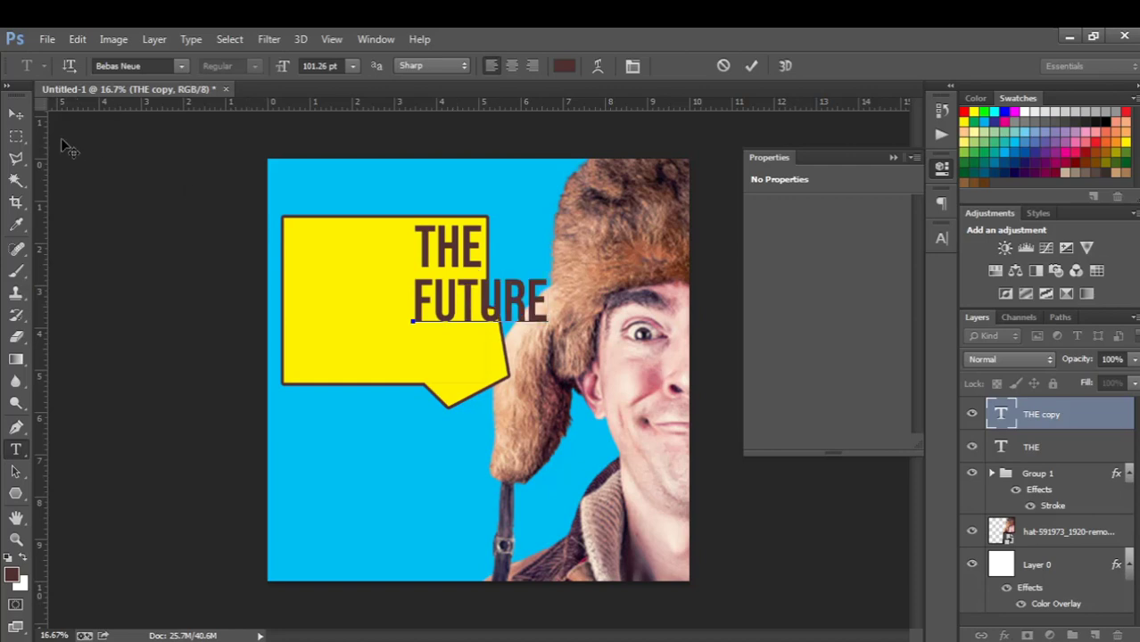
left_click(15, 115)
Position FUTURE under THE, aligned to its right edge, and compare with the reference cover.
left_click_drag(486, 317, 413, 308)
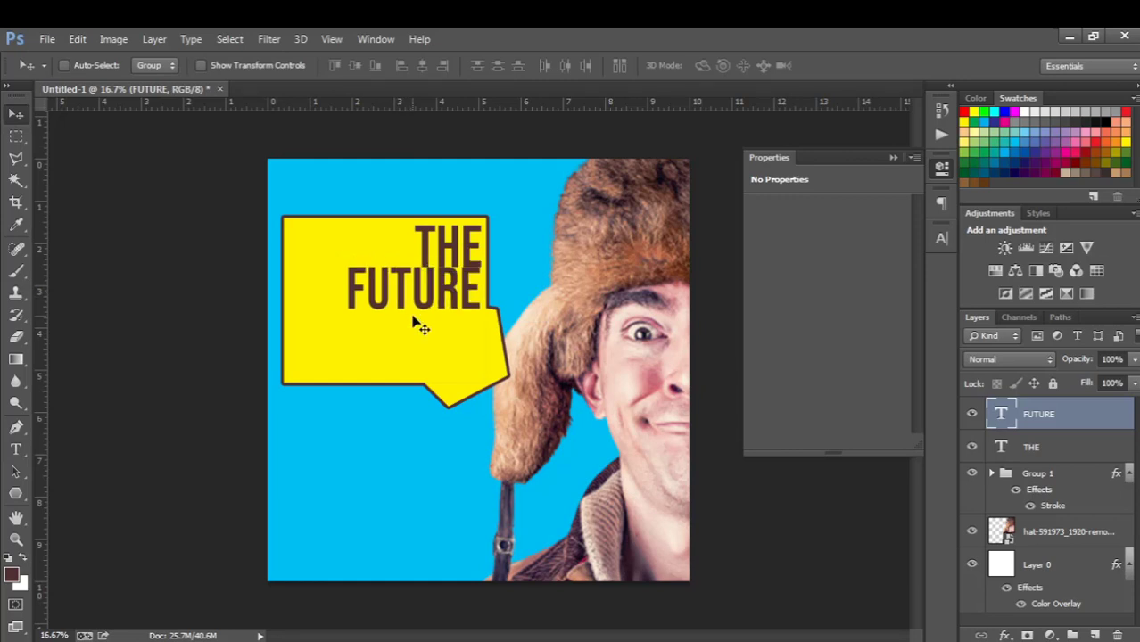
key("shift+Down")
key("shift+Down")
key("shift+Down")
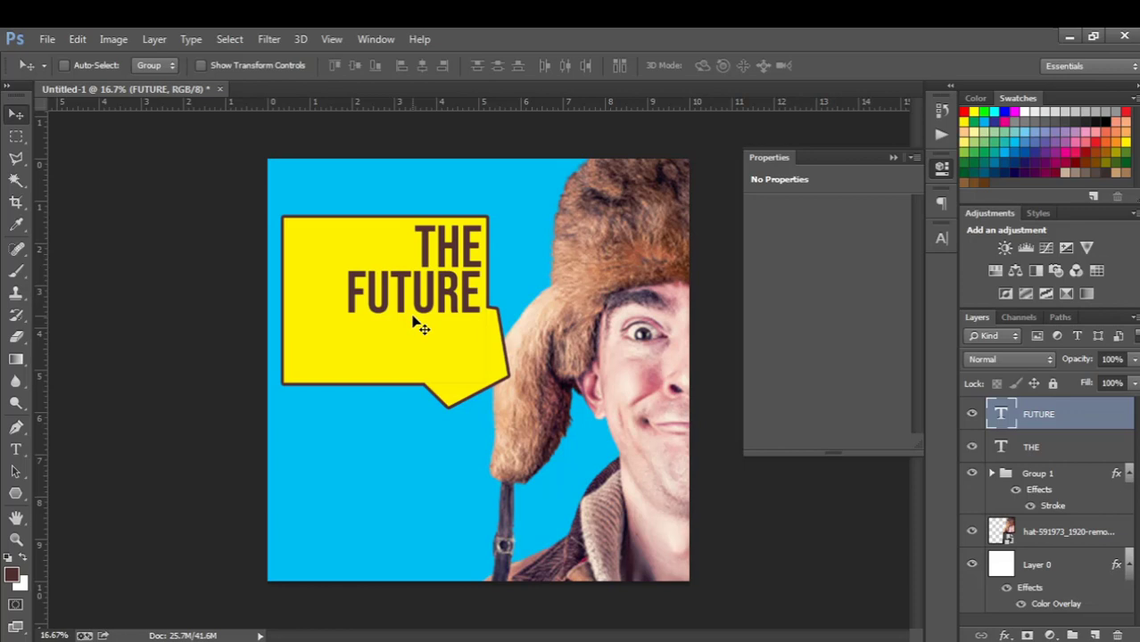
key("shift+Right")
key("shift+Right")
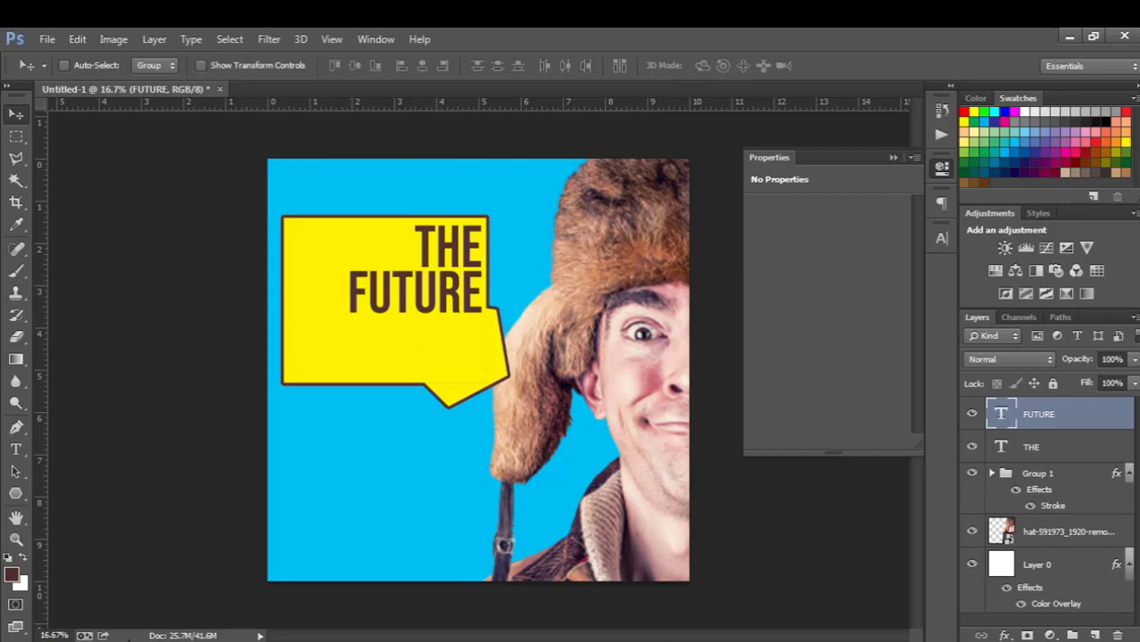
key("alt+Tab")
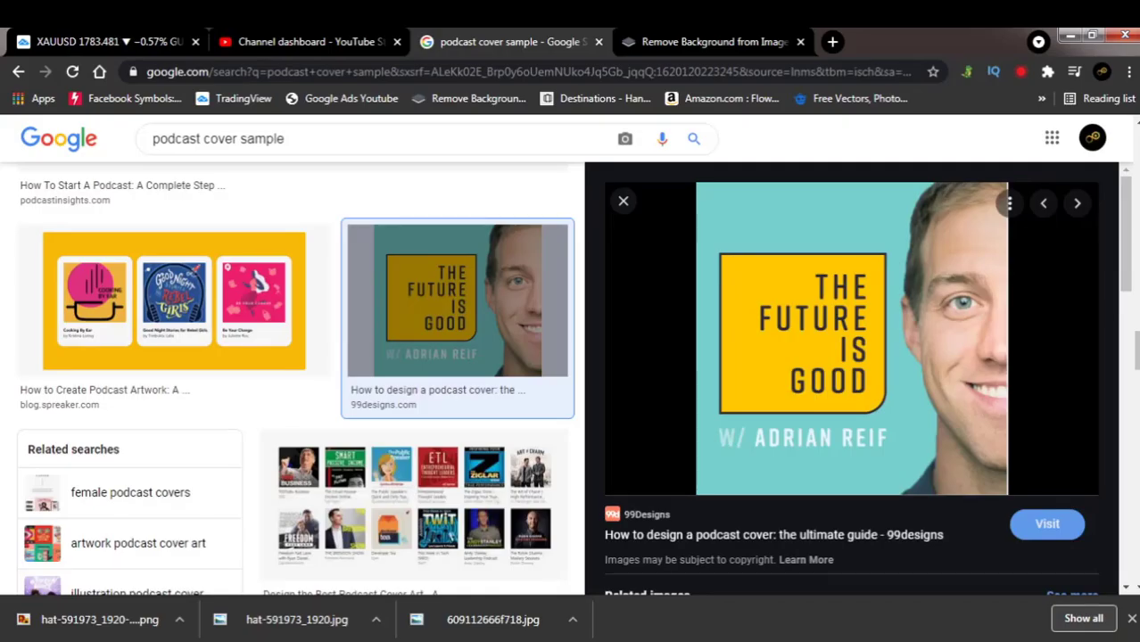
left_click(1069, 36)
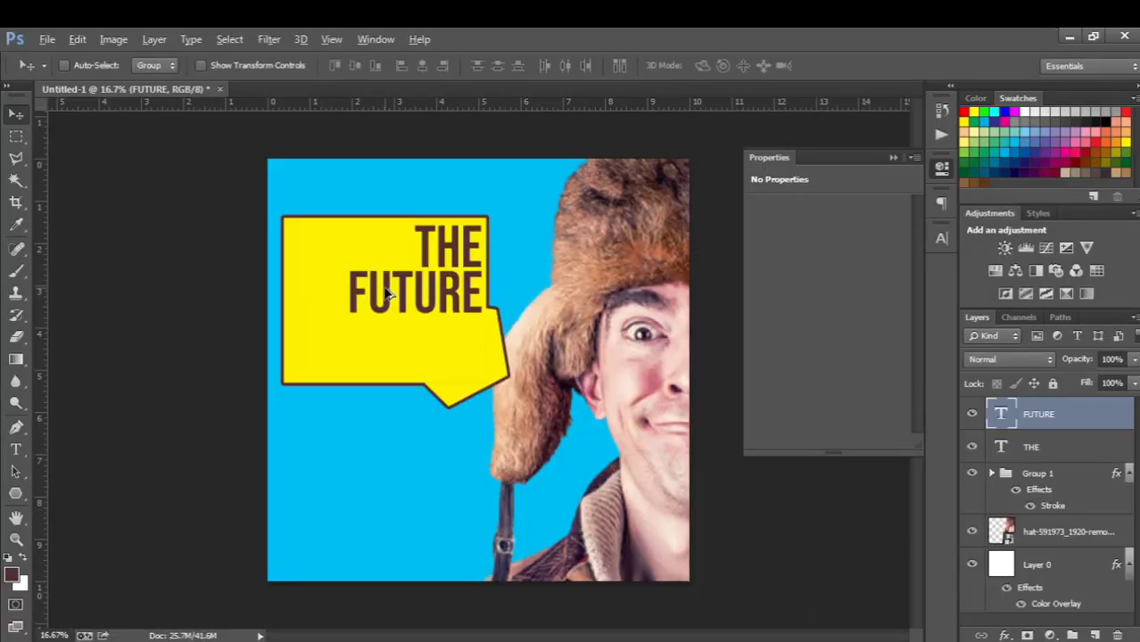
Duplicate FUTURE, retype the copy as IS, and move it right under FUTURE.
left_click_drag(386, 294, 384, 344)
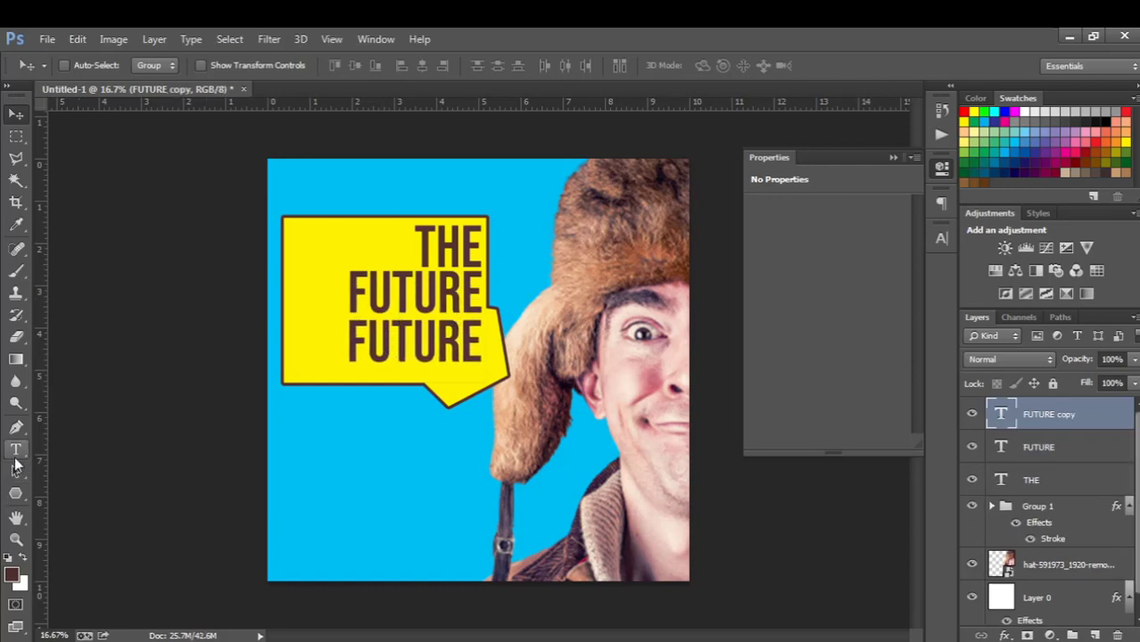
left_click(15, 451)
left_click(405, 341)
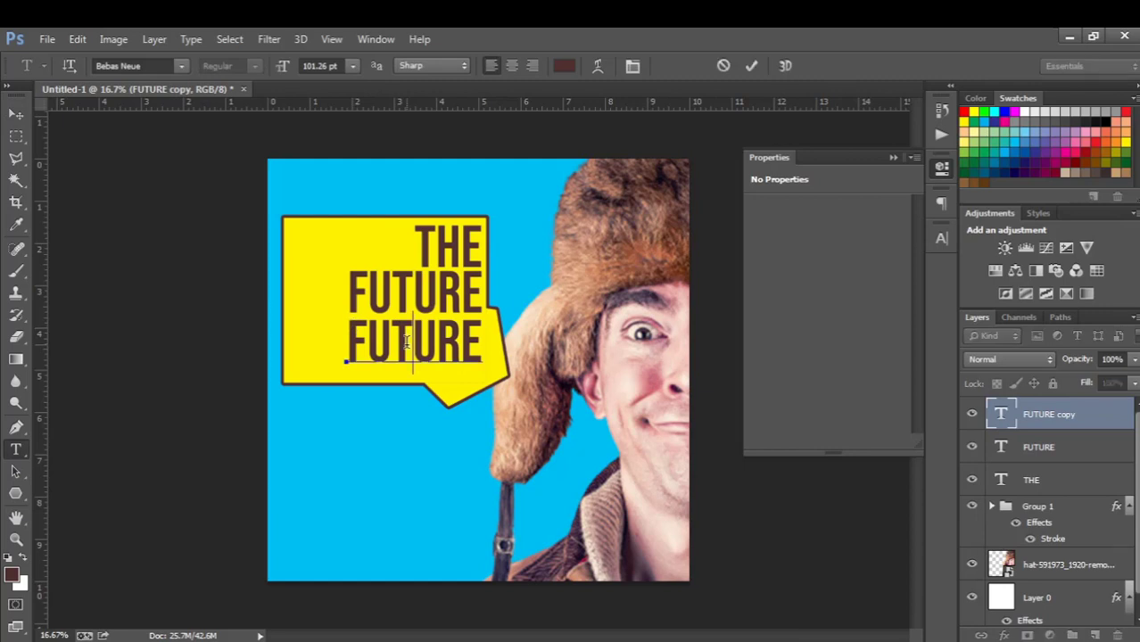
double_click(405, 340)
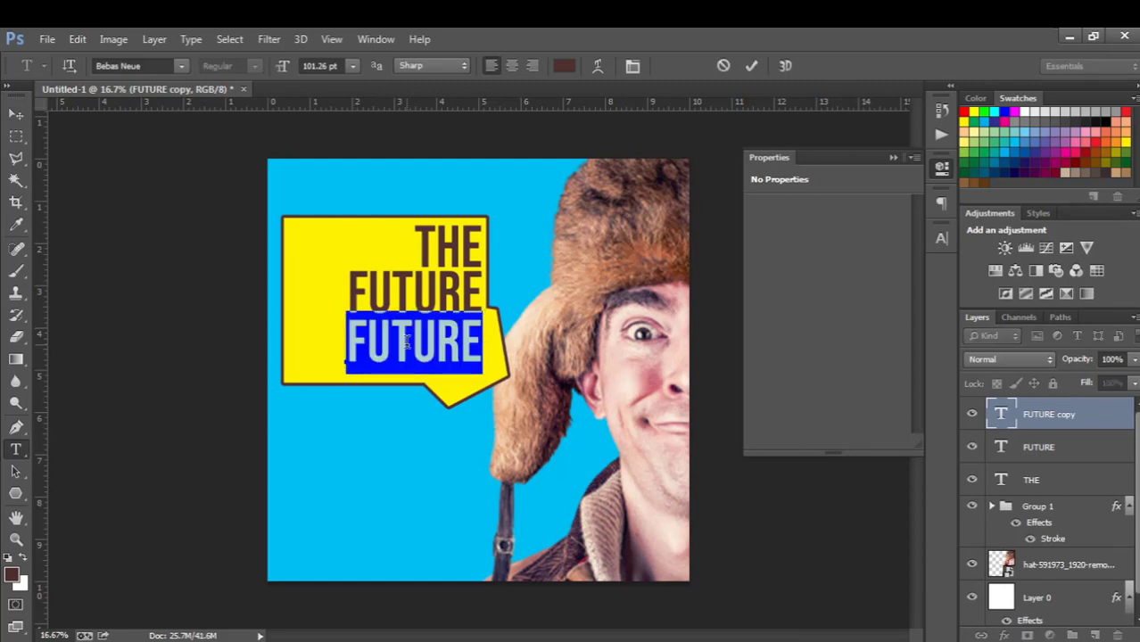
type("IS")
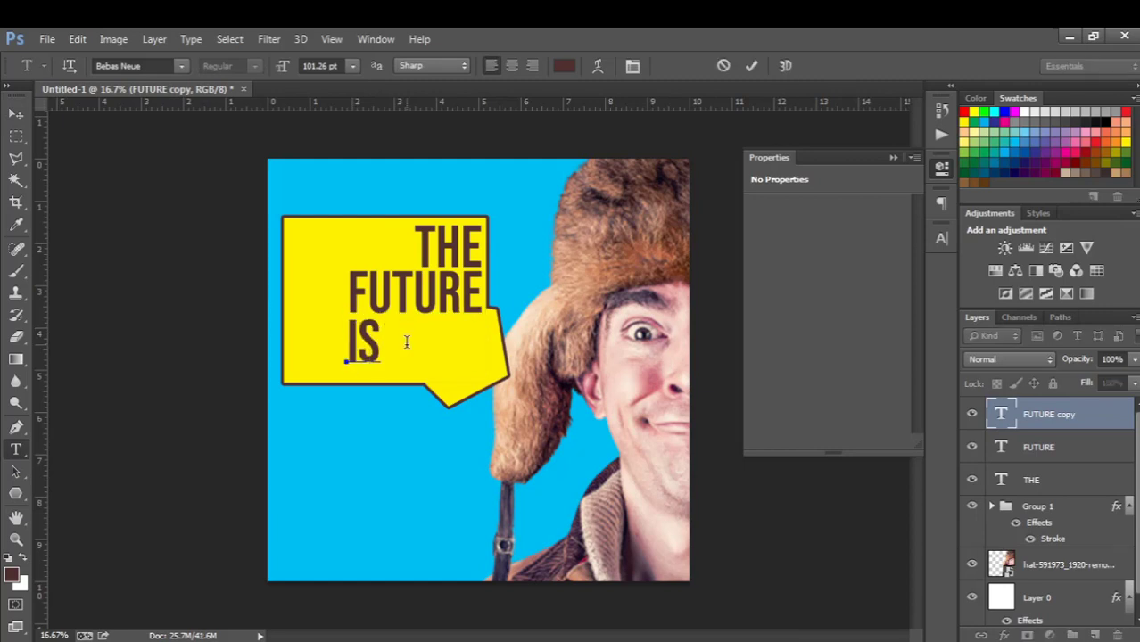
left_click(17, 114)
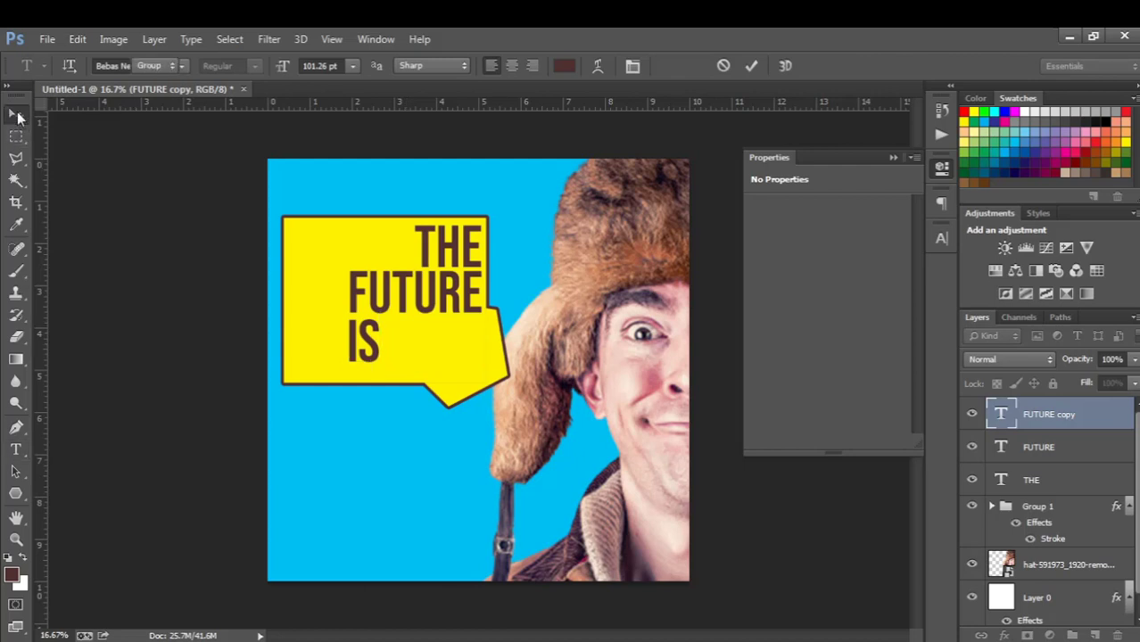
left_click_drag(375, 349, 480, 354)
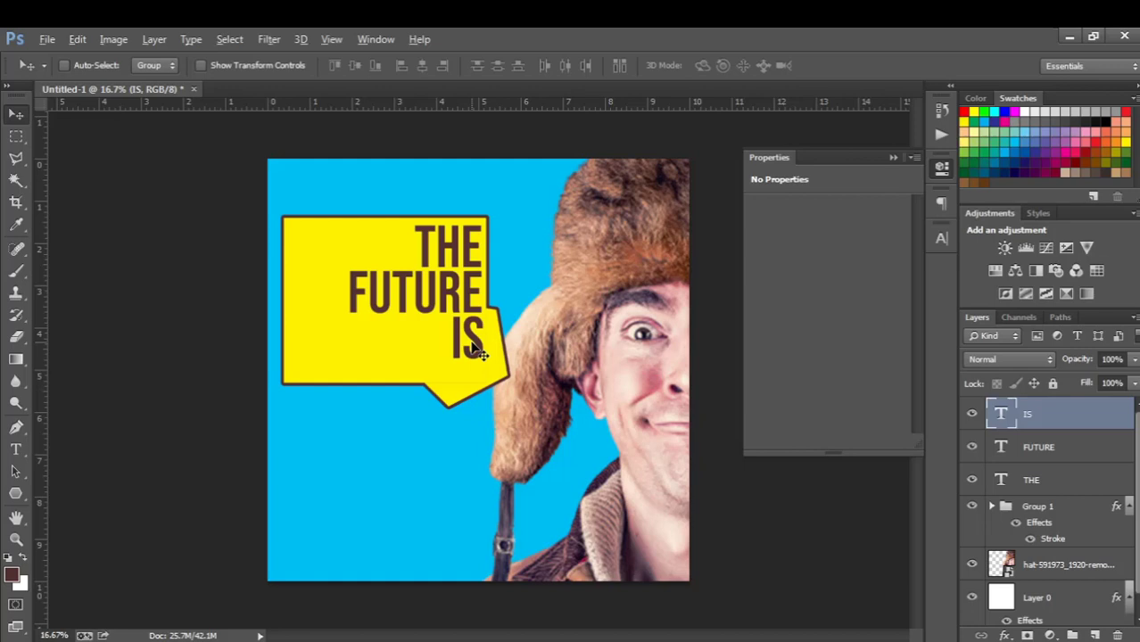
Duplicate IS, retype the copy as GOOD, and place it beneath IS.
left_click_drag(474, 350, 473, 398, "alt")
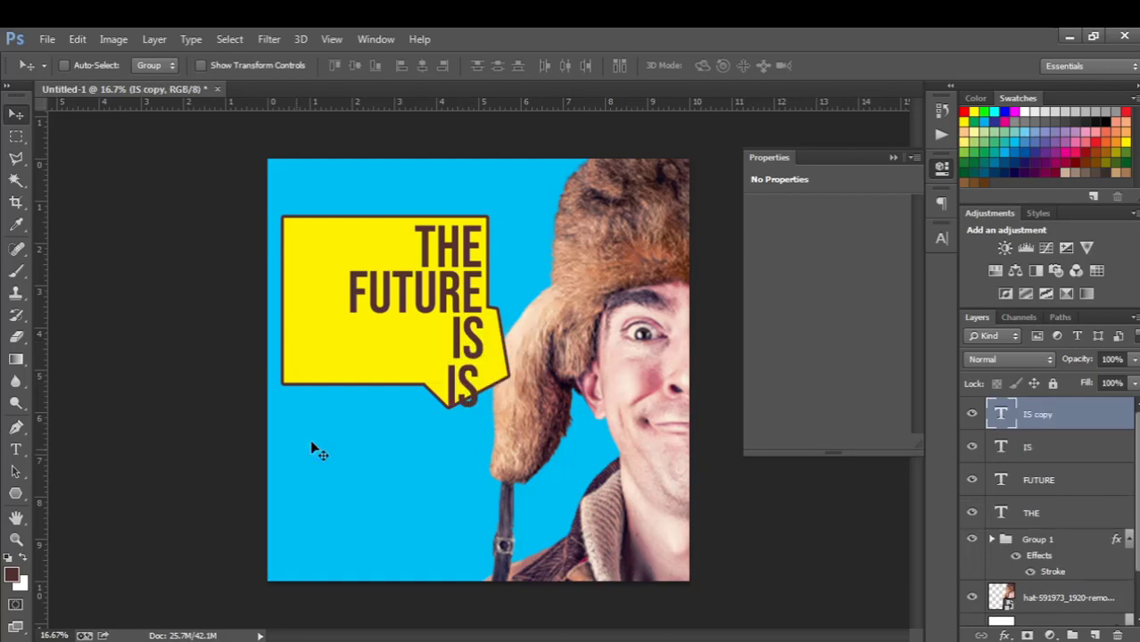
left_click(17, 449)
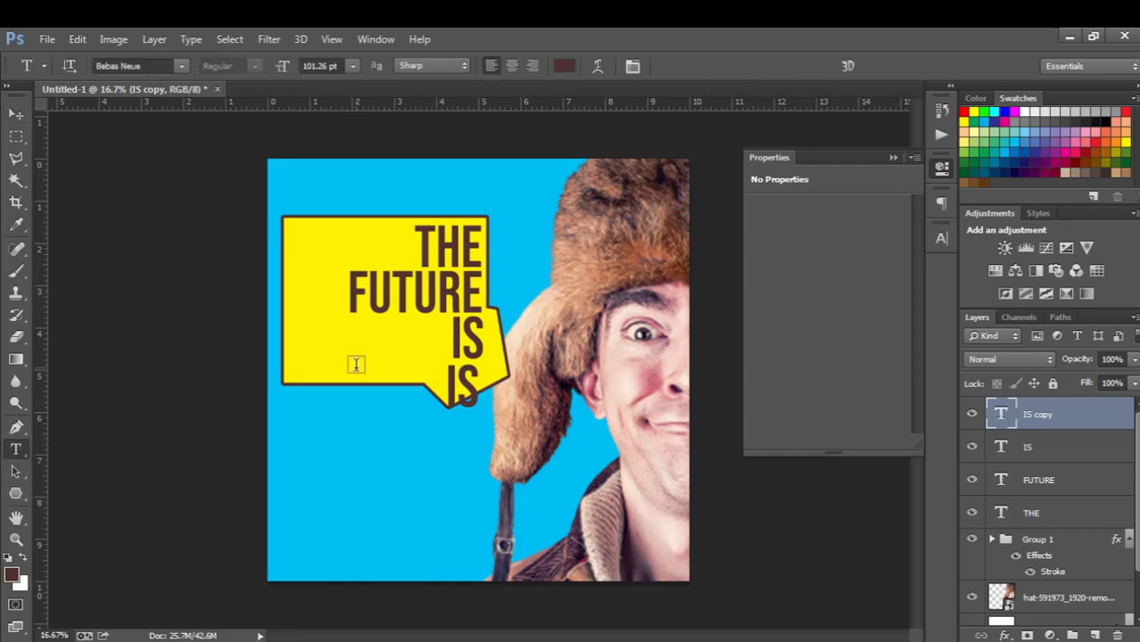
left_click(462, 379)
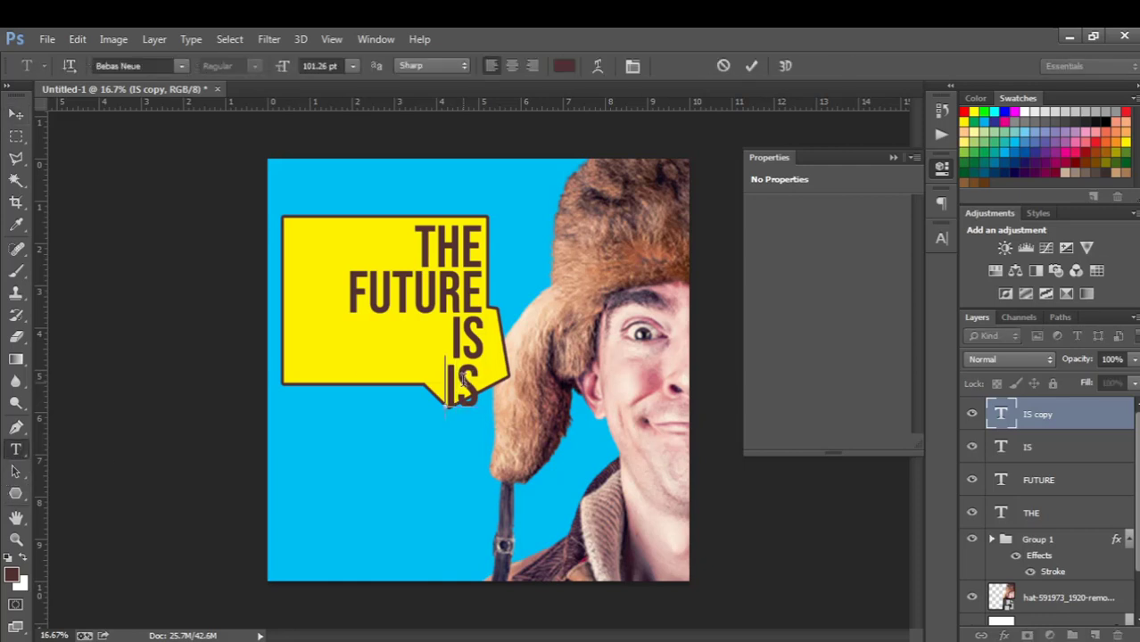
key("ctrl+a")
type("GOOD")
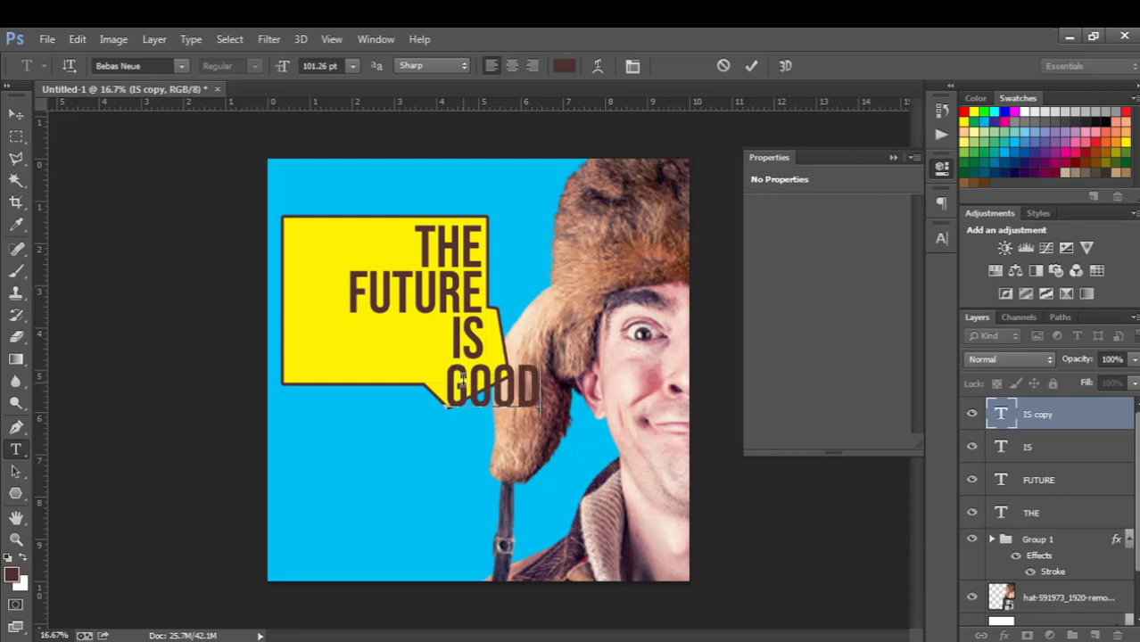
left_click(16, 114)
left_click_drag(493, 389, 439, 387)
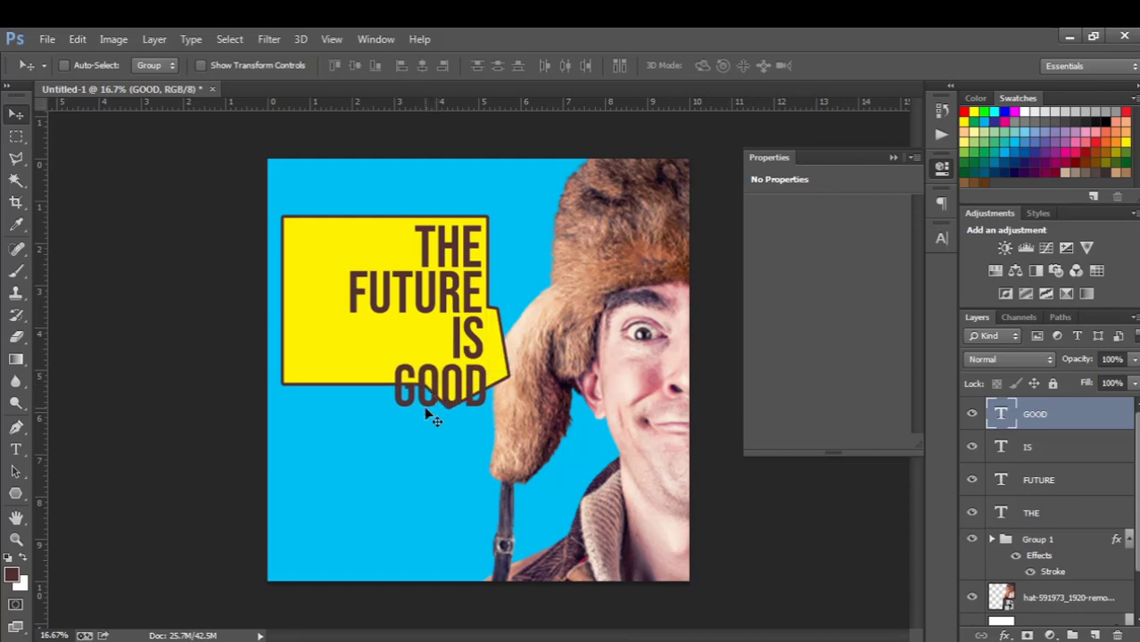
key("shift+Left")
key("shift+Left")
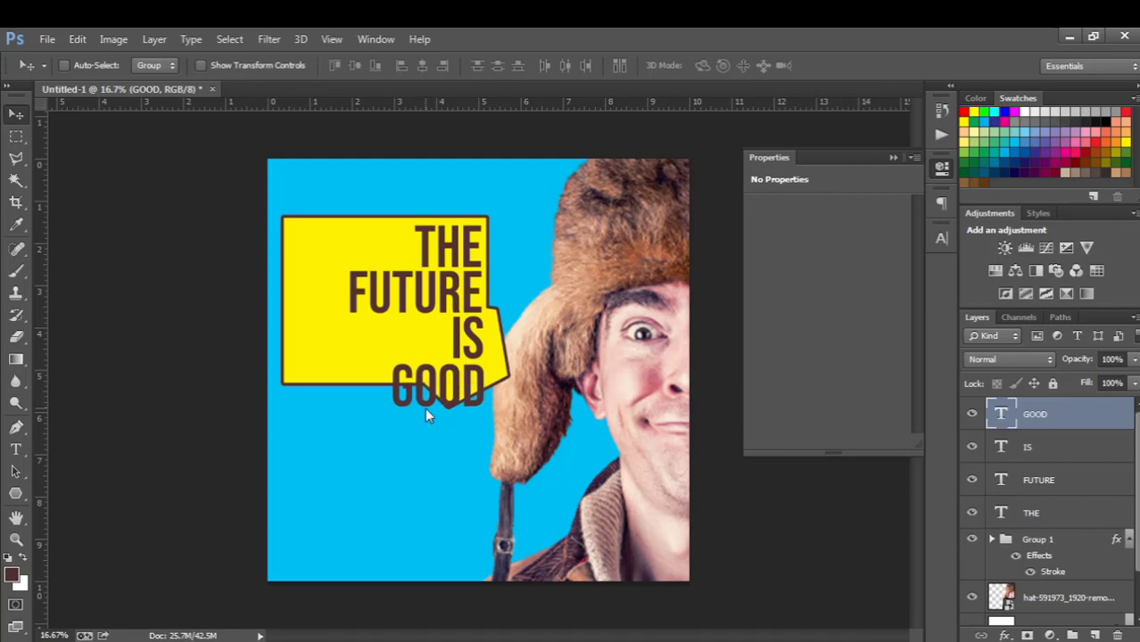
Select the THE, FUTURE, IS and GOOD layers and scale them together to about 81%.
left_click(1058, 525)
left_click(1053, 483, "shift")
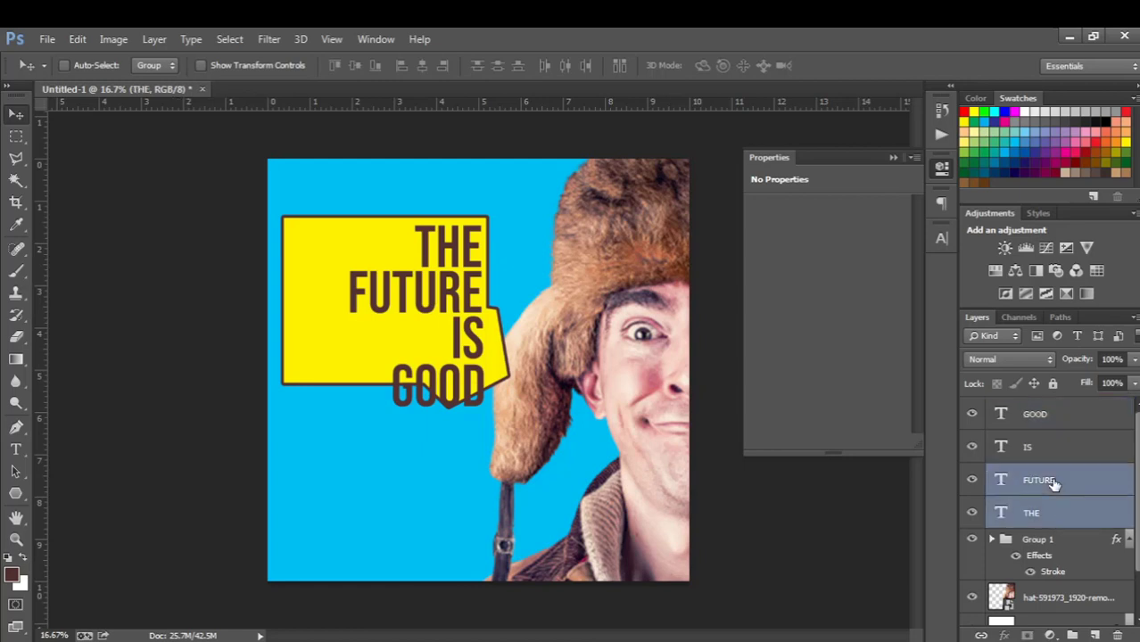
left_click(1053, 457, "shift")
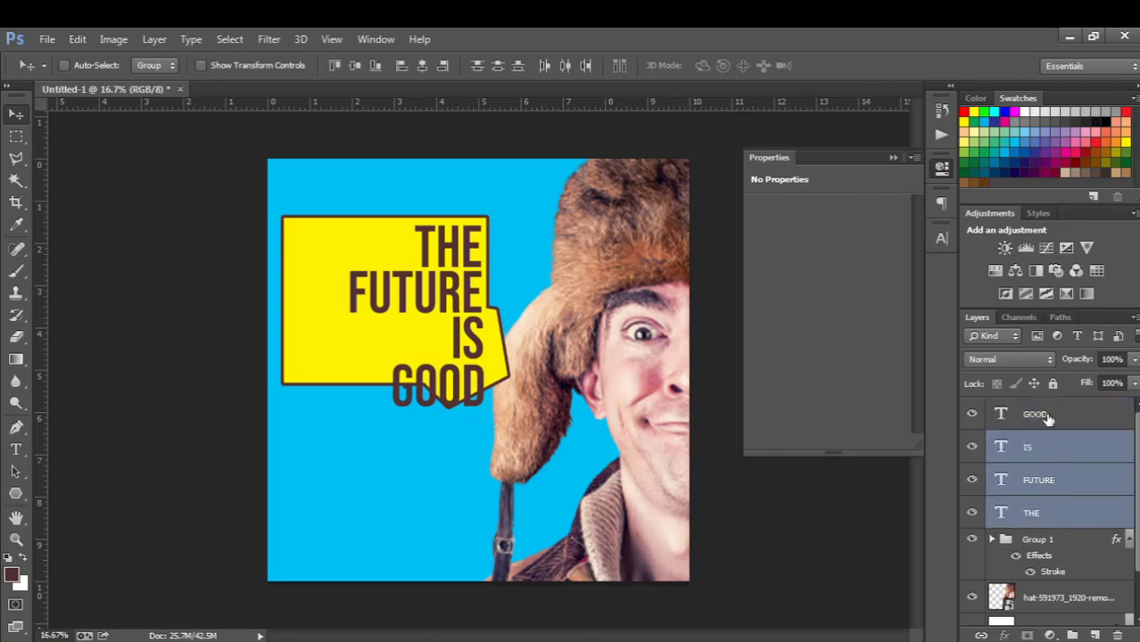
left_click(1048, 417, "shift")
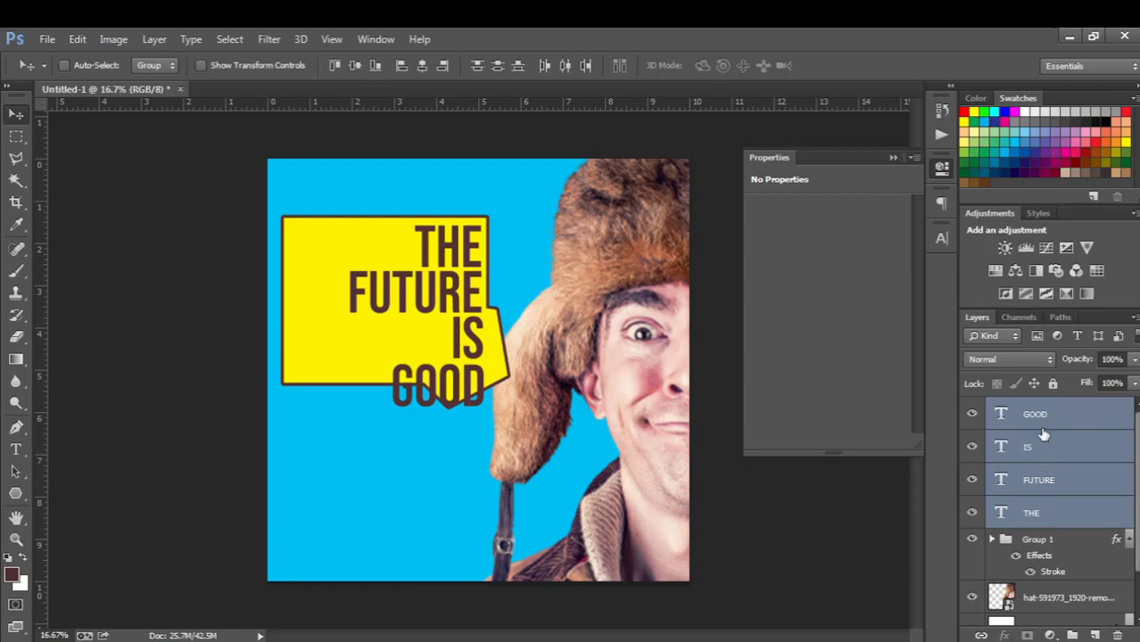
key("ctrl+t")
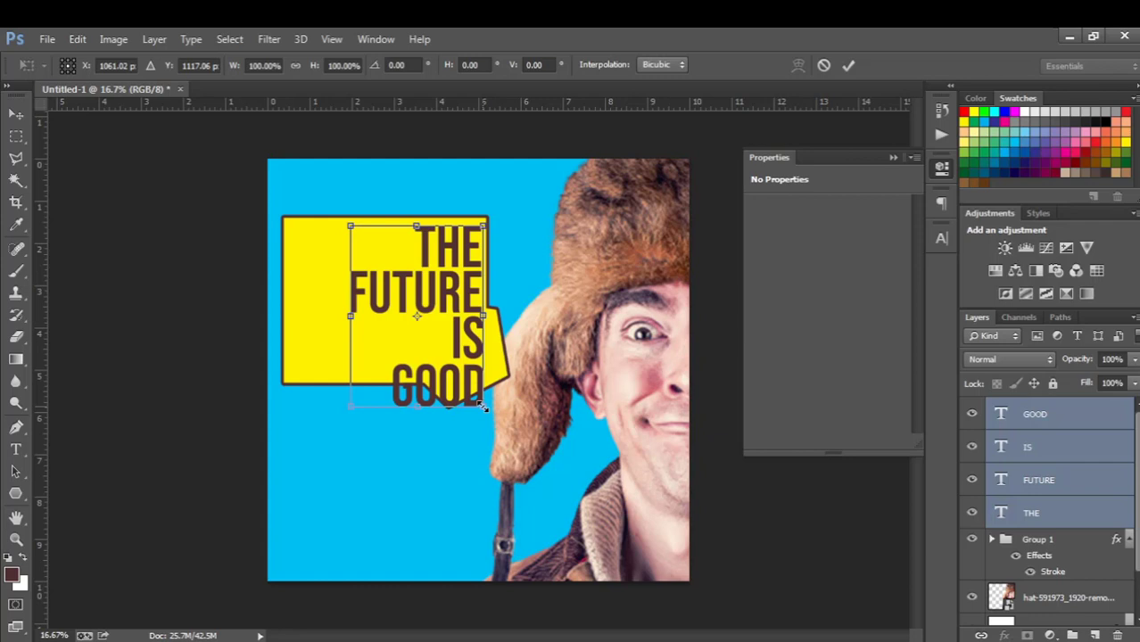
left_click_drag(482, 405, 473, 386)
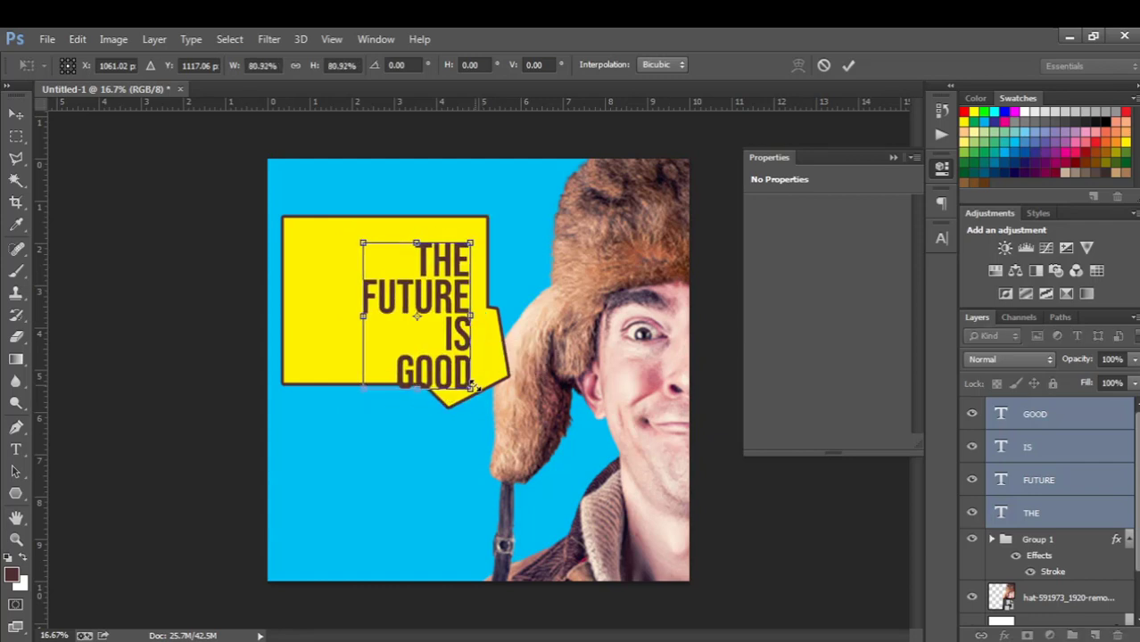
key("Return")
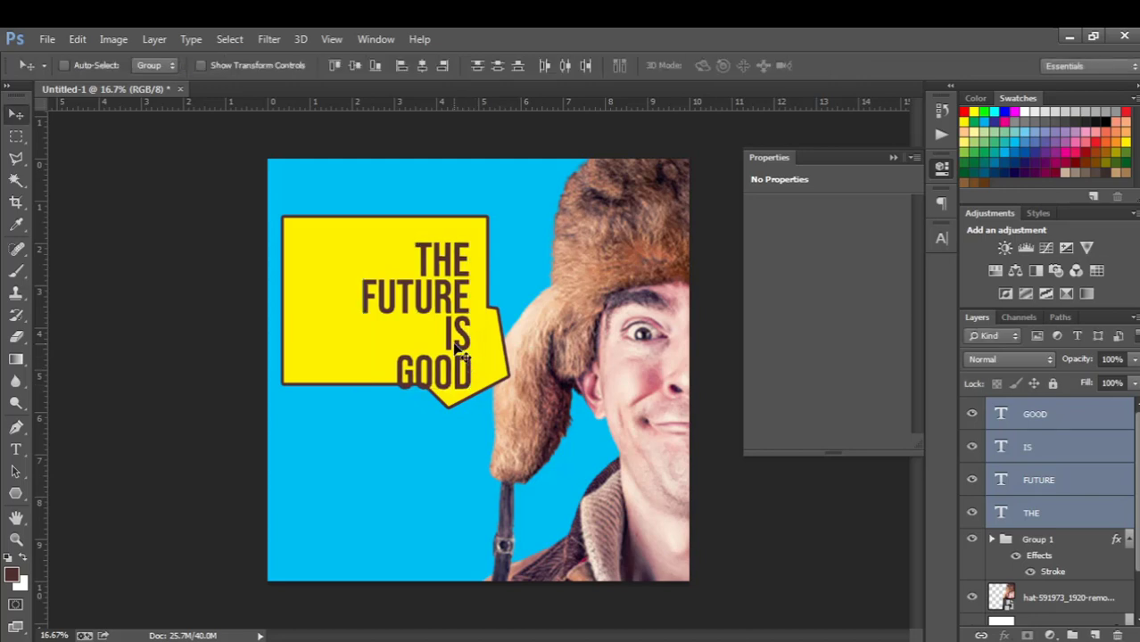
Reposition the four-word headline within the bubble's upper right.
left_click_drag(450, 347, 464, 332)
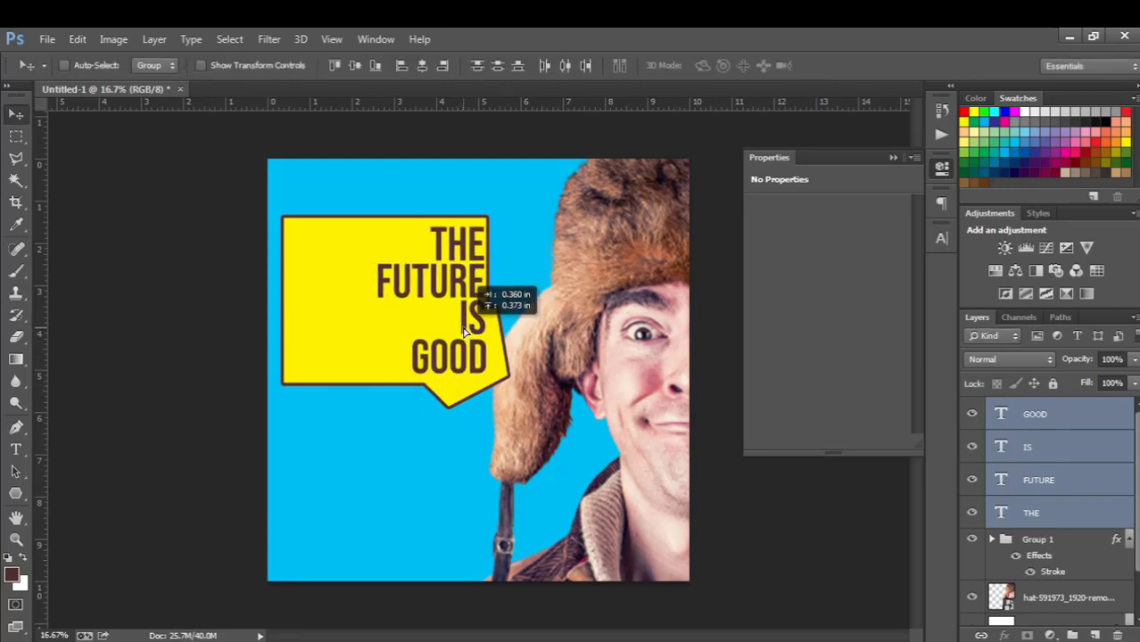
key("shift+Left")
key("shift+Left")
key("shift+Left")
key("shift+Left")
key("shift+Left")
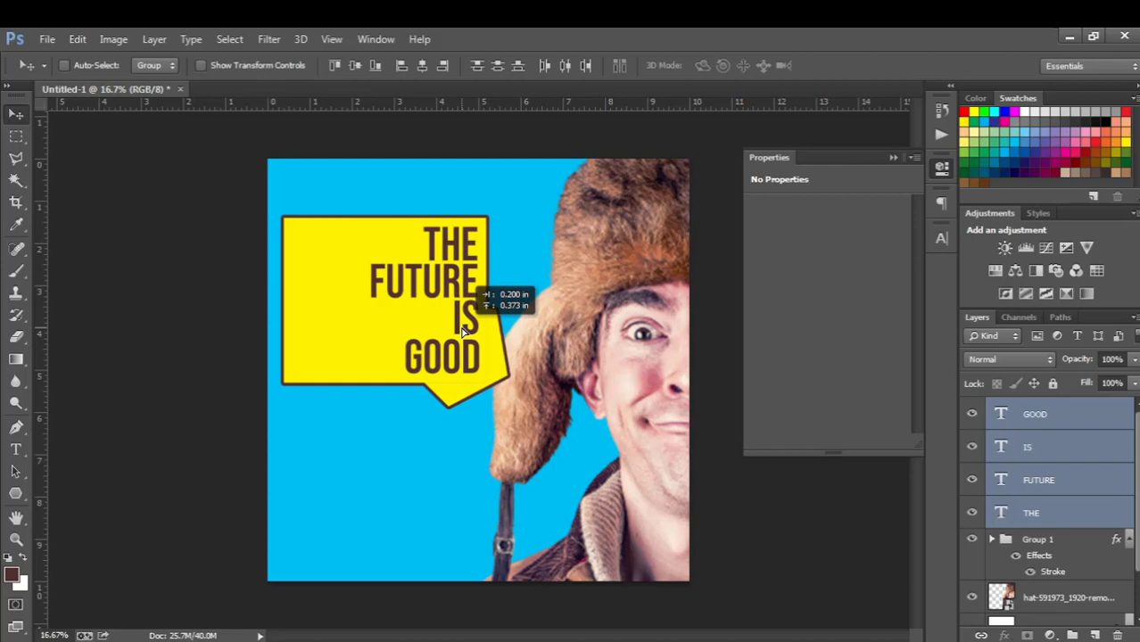
key("shift+Right")
key("shift+Right")
key("shift+Right")
key("shift+Right")
key("shift+Right")
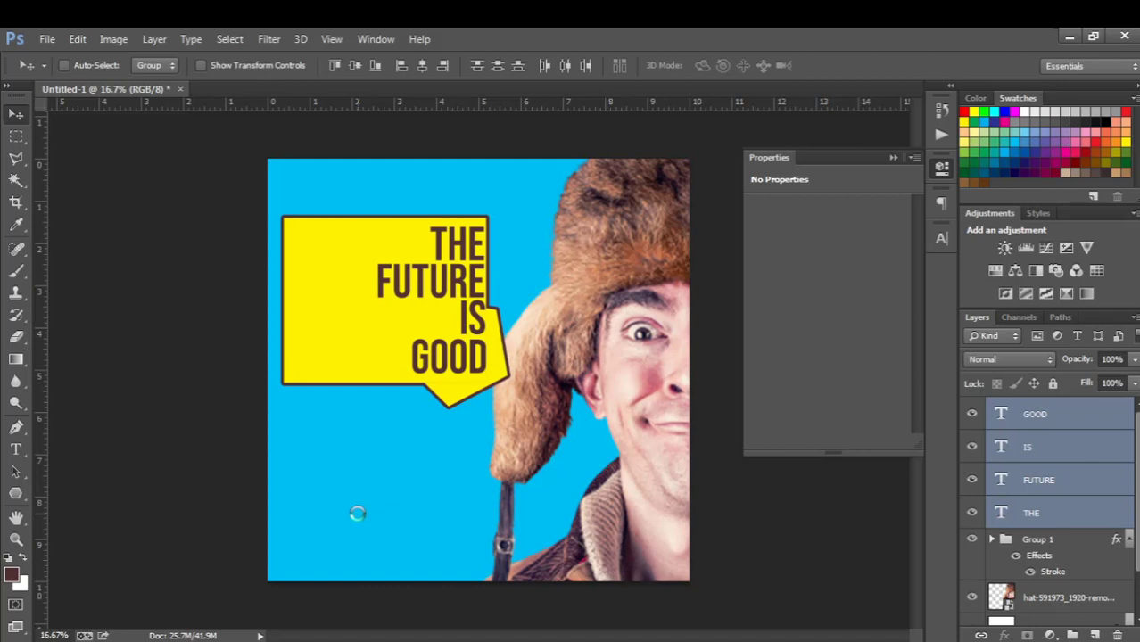
key("shift+Up")
key("shift+Up")
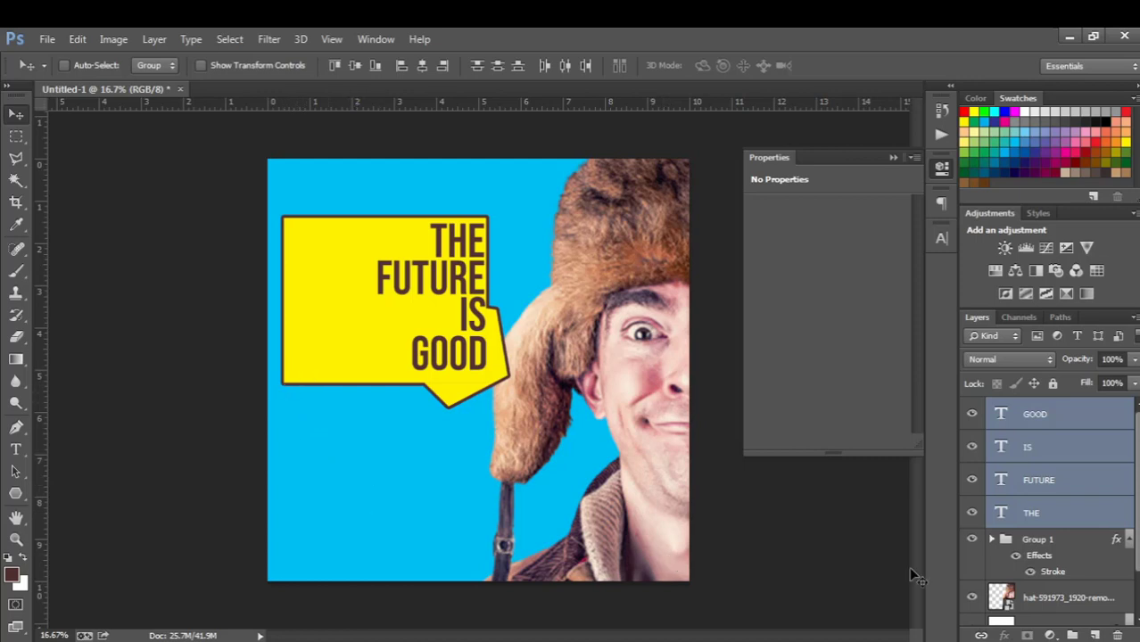
Draw a small five-sided pentagon at the speech bubble's left edge.
left_click(1048, 541)
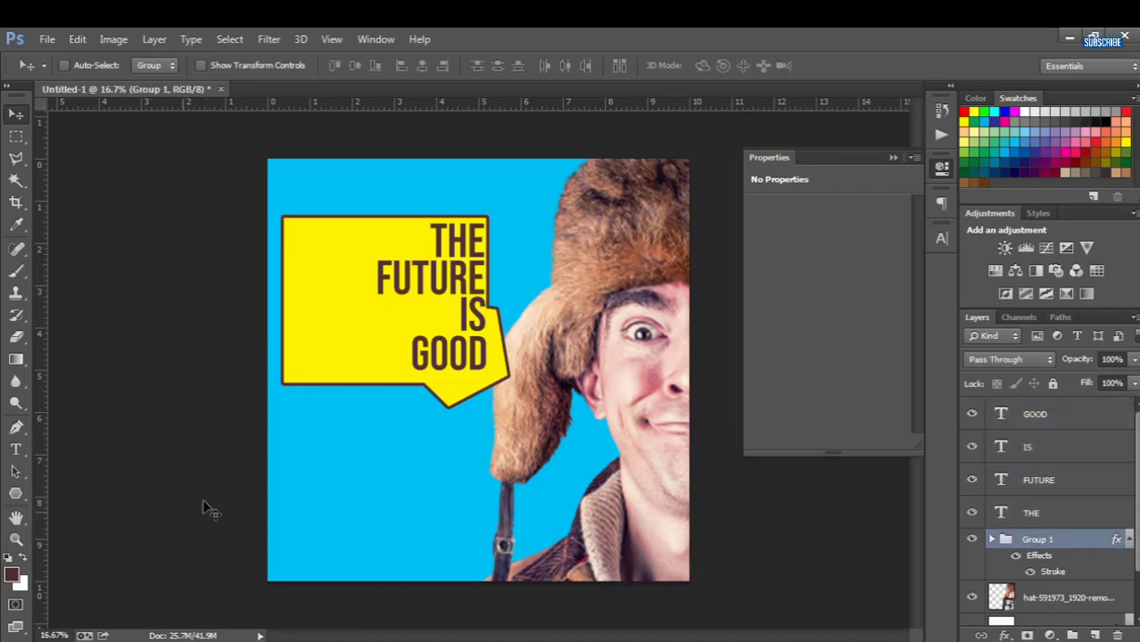
left_click(15, 493)
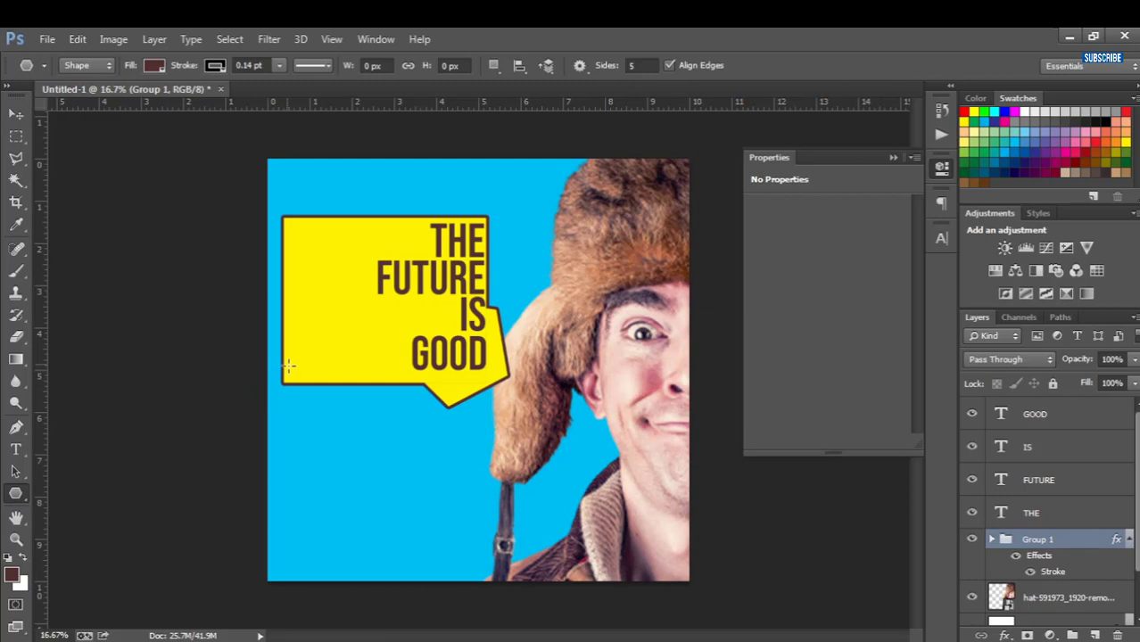
left_click_drag(285, 363, 302, 365)
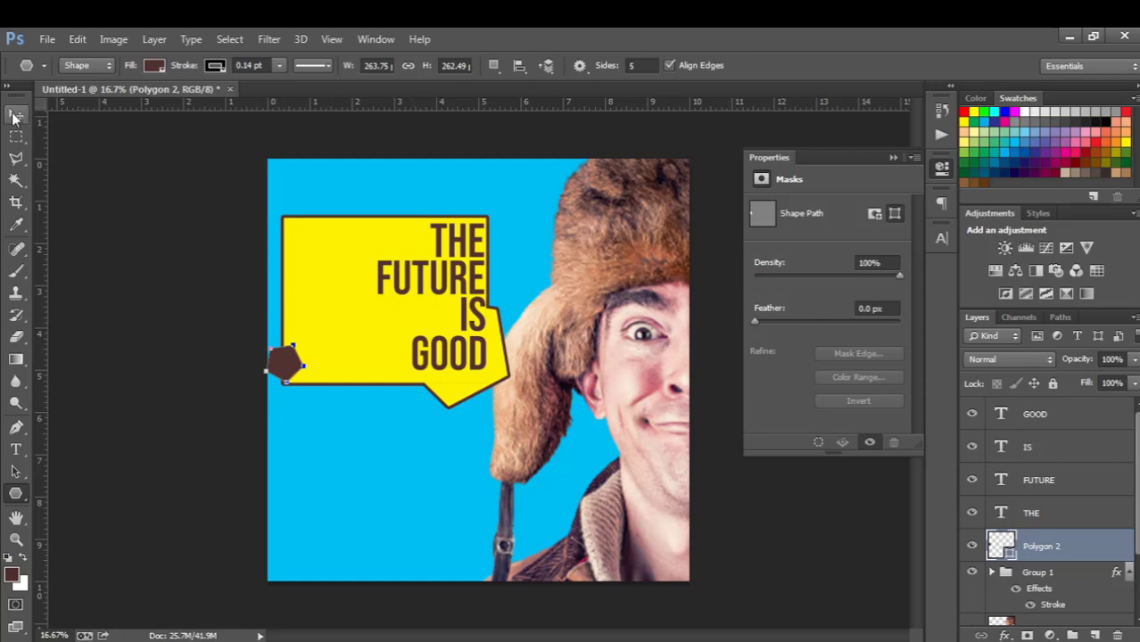
Move the pentagon into the left side of the yellow bubble and check the reference cover.
left_click(15, 116)
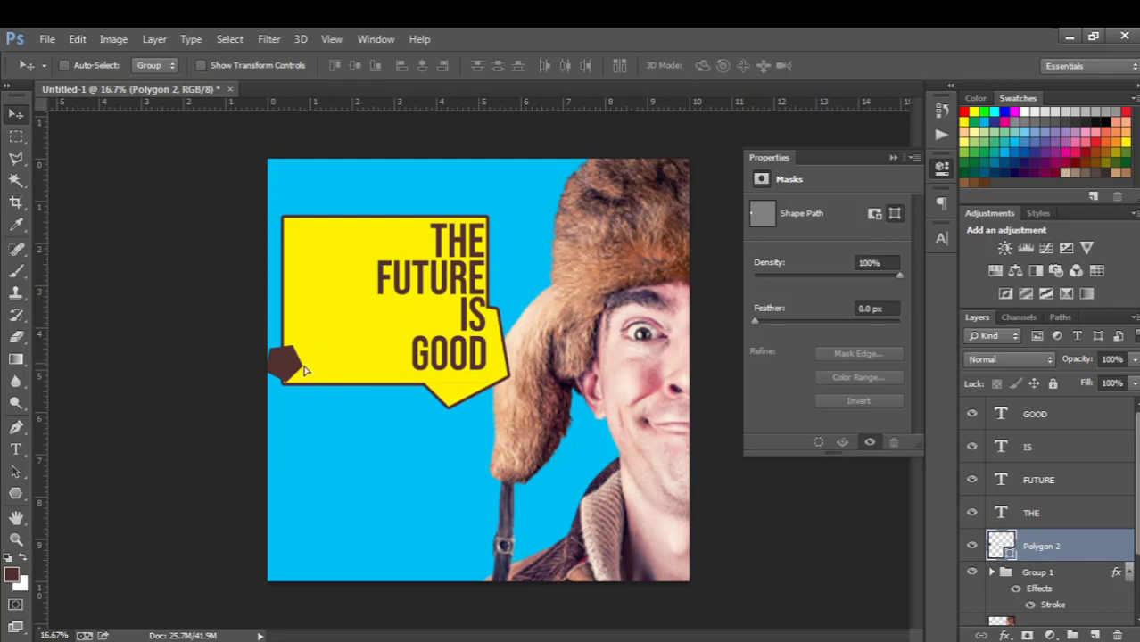
mouse_move(321, 359)
left_mouse_down()
mouse_move(284, 367)
mouse_move(294, 361)
left_mouse_up()
key("shift+Right")
left_click_drag(285, 368, 303, 262)
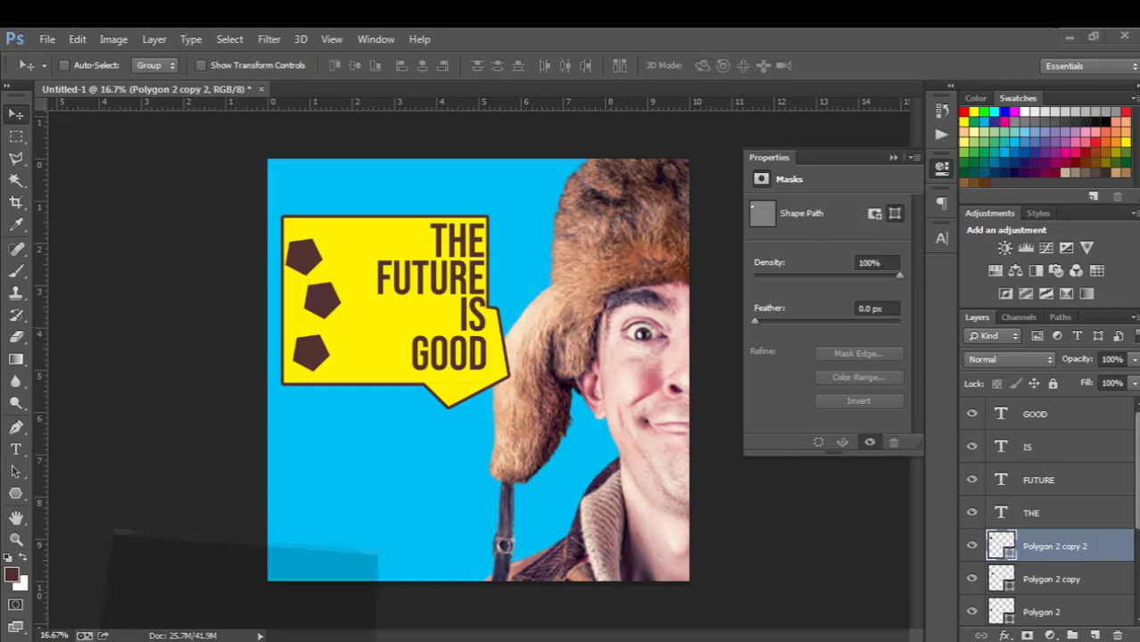
key("alt+Tab")
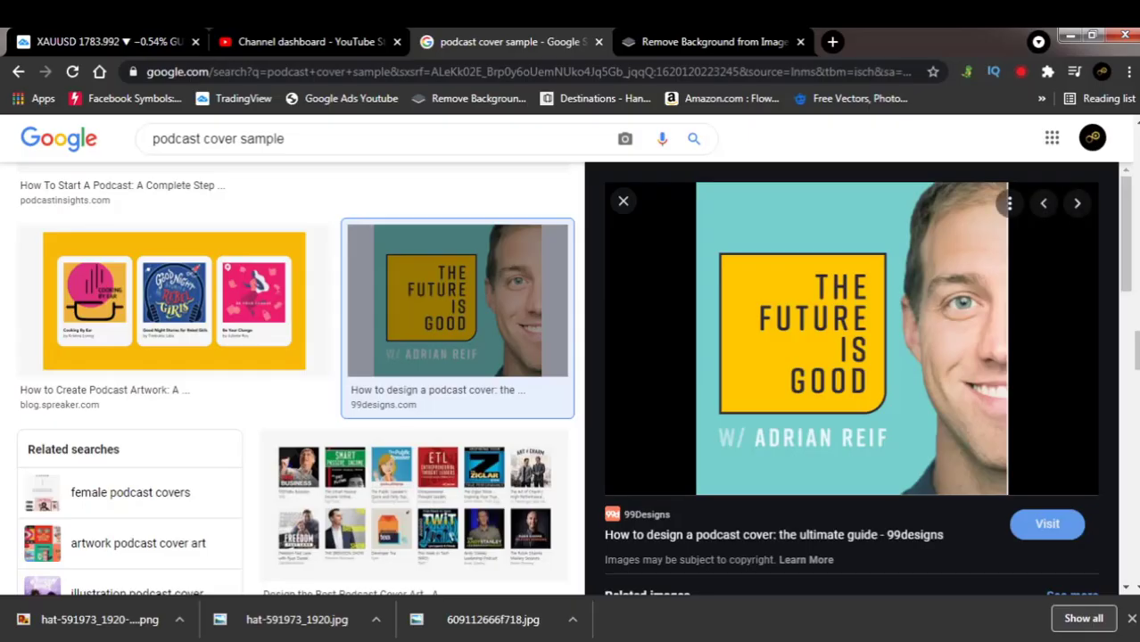
key("alt+Tab")
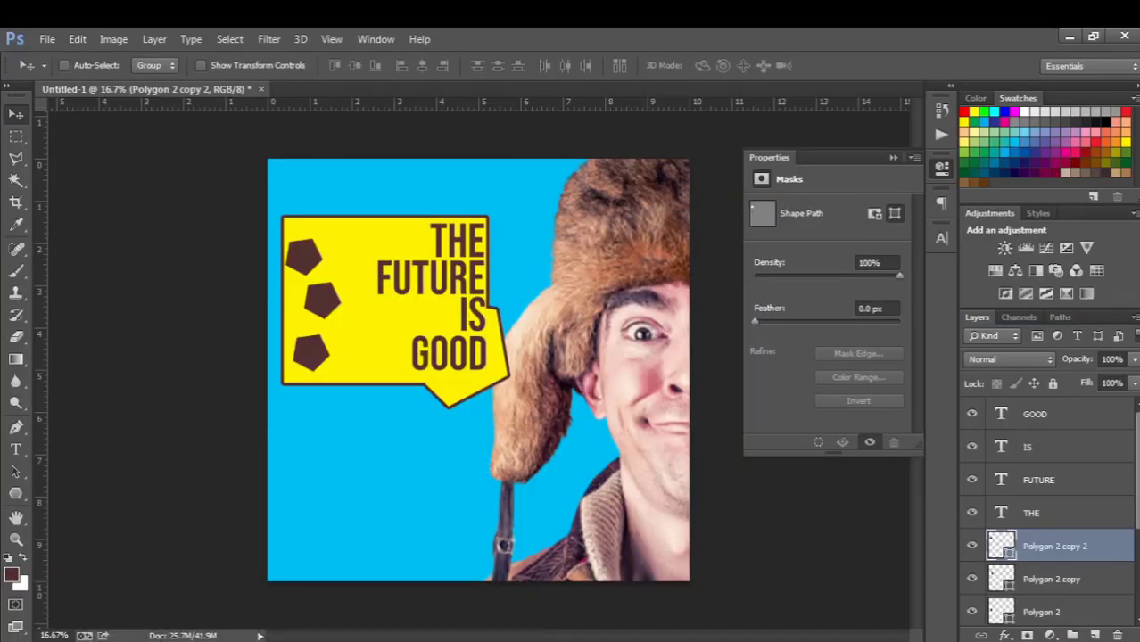
Add a 'W/' text line below the speech bubble.
left_click(16, 450)
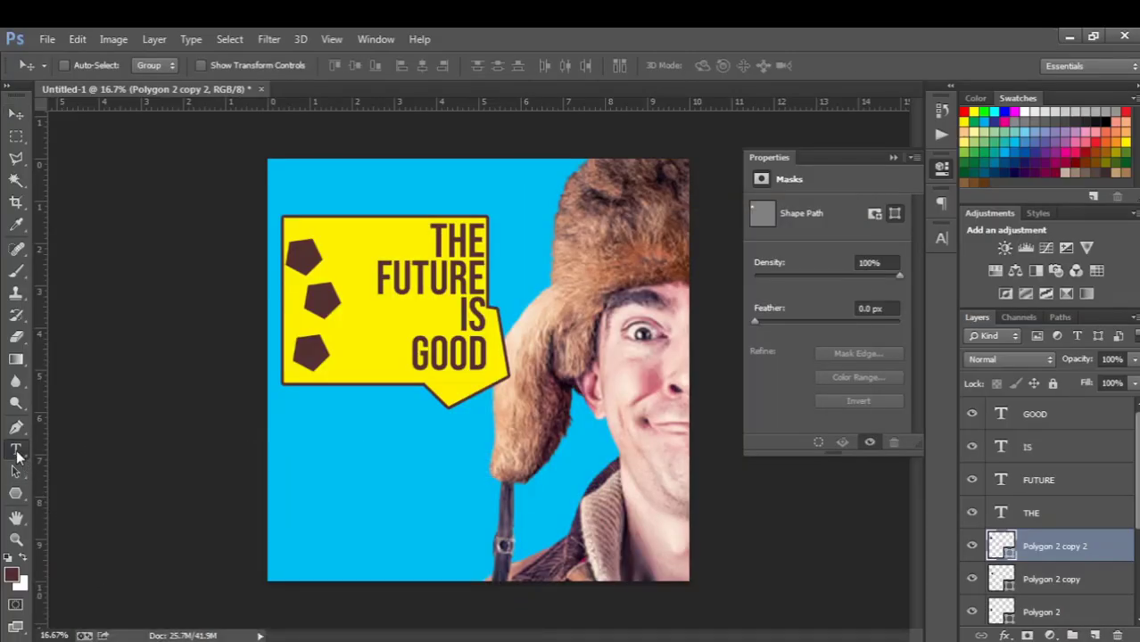
left_click(294, 433)
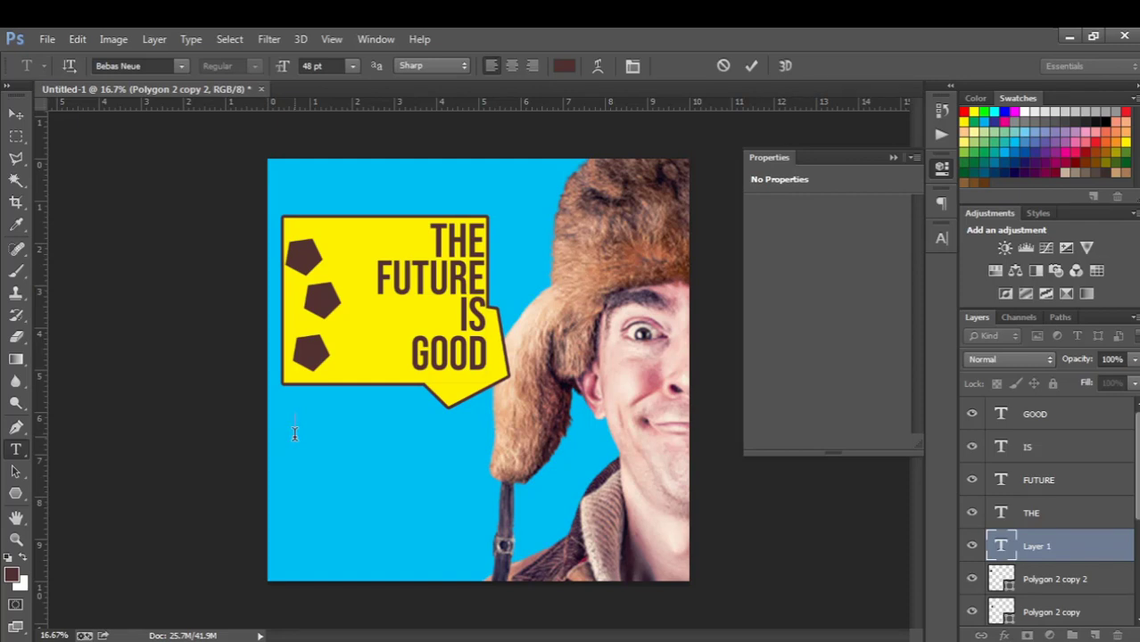
type("W/")
left_click(15, 115)
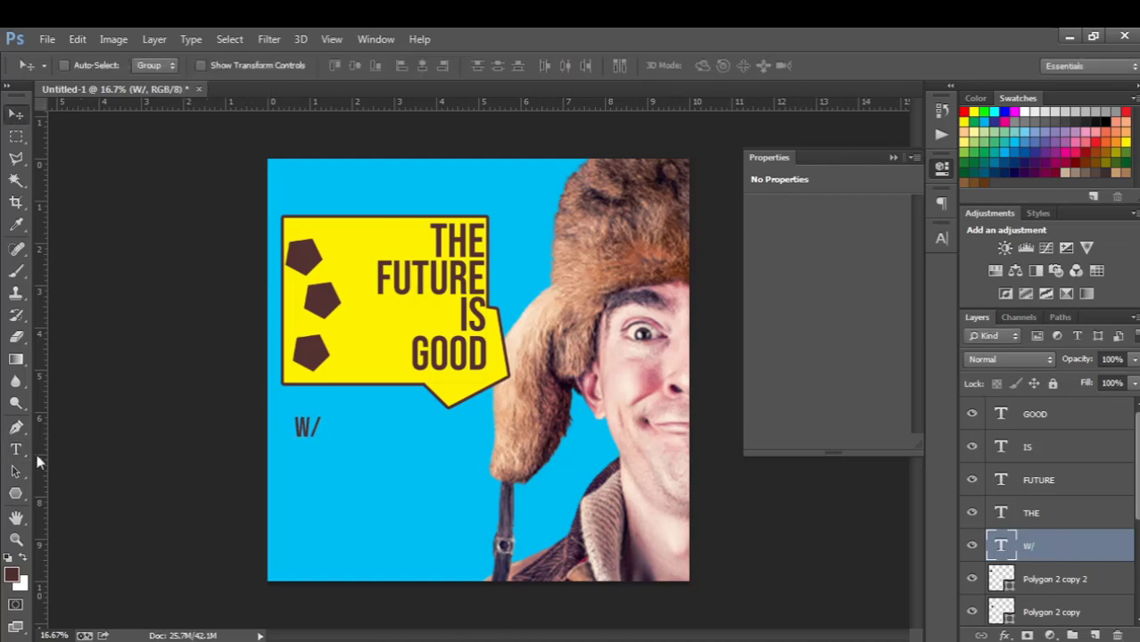
Start a new text line beneath W/ and type the host's name.
left_click(15, 449)
left_click(305, 482)
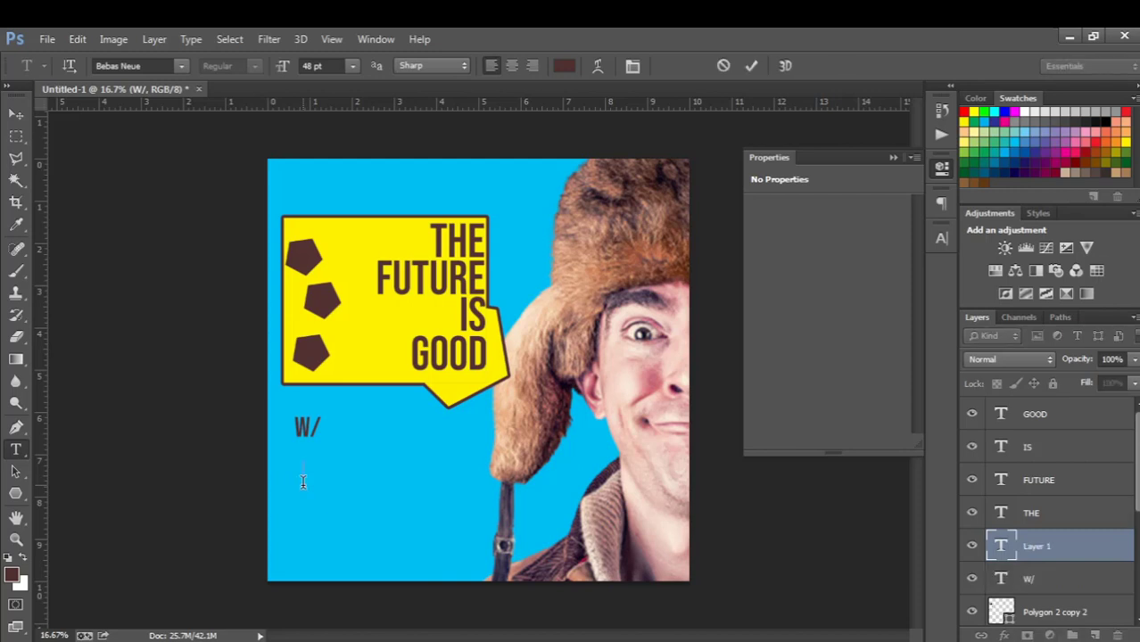
type("LILI BENS")
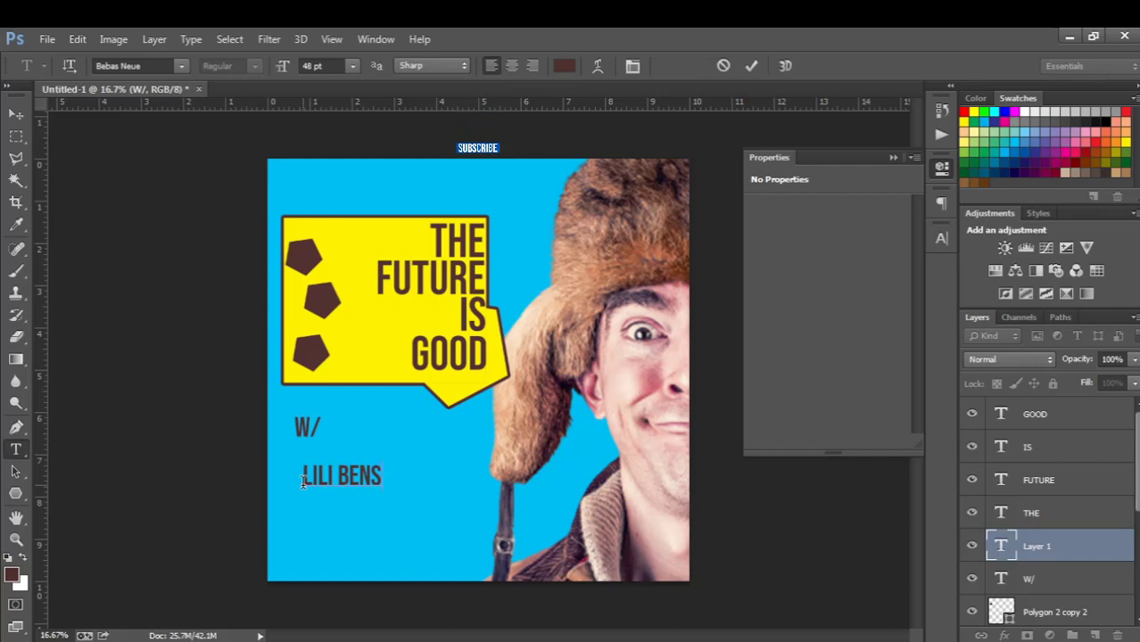
type("!")
type("LU")
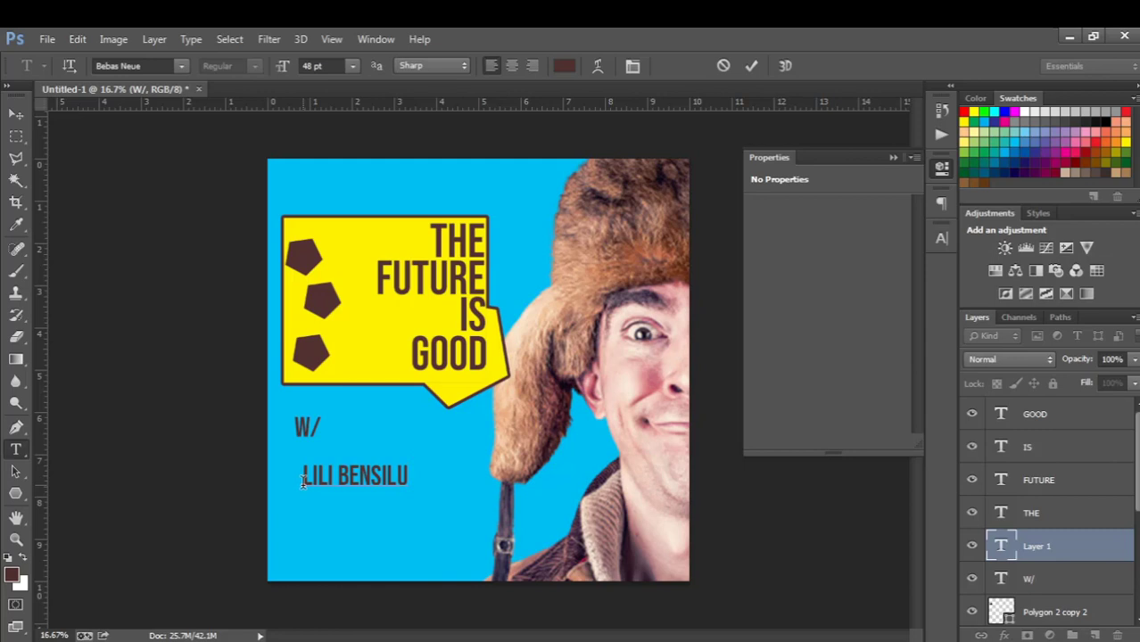
Recolour the host's name pure white and commit the text.
left_click_drag(303, 482, 423, 475)
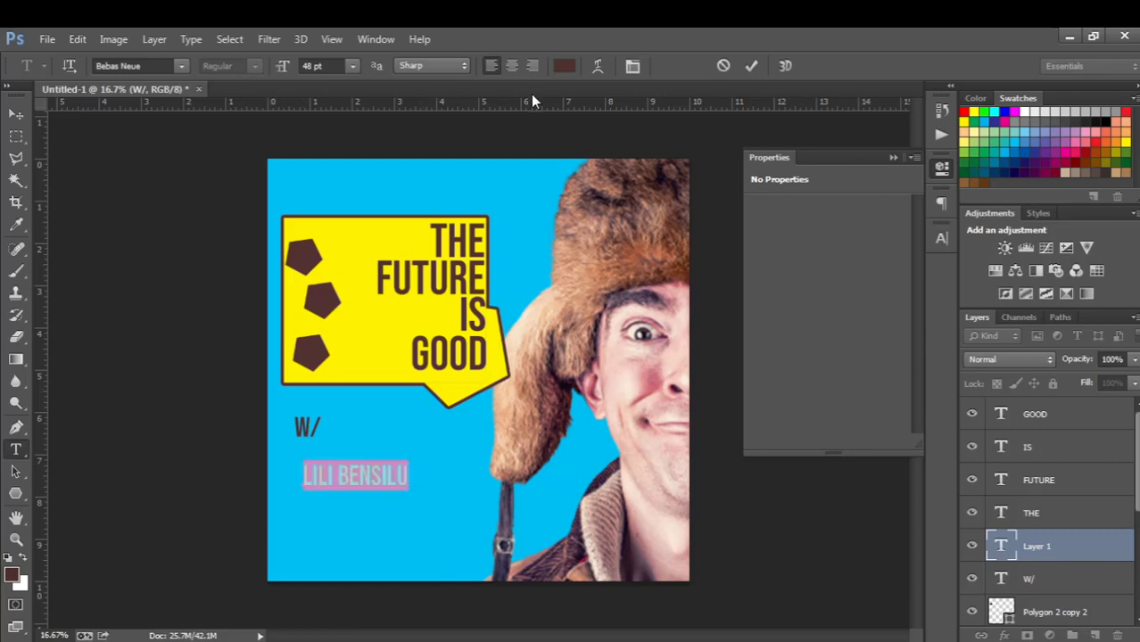
left_click(565, 67)
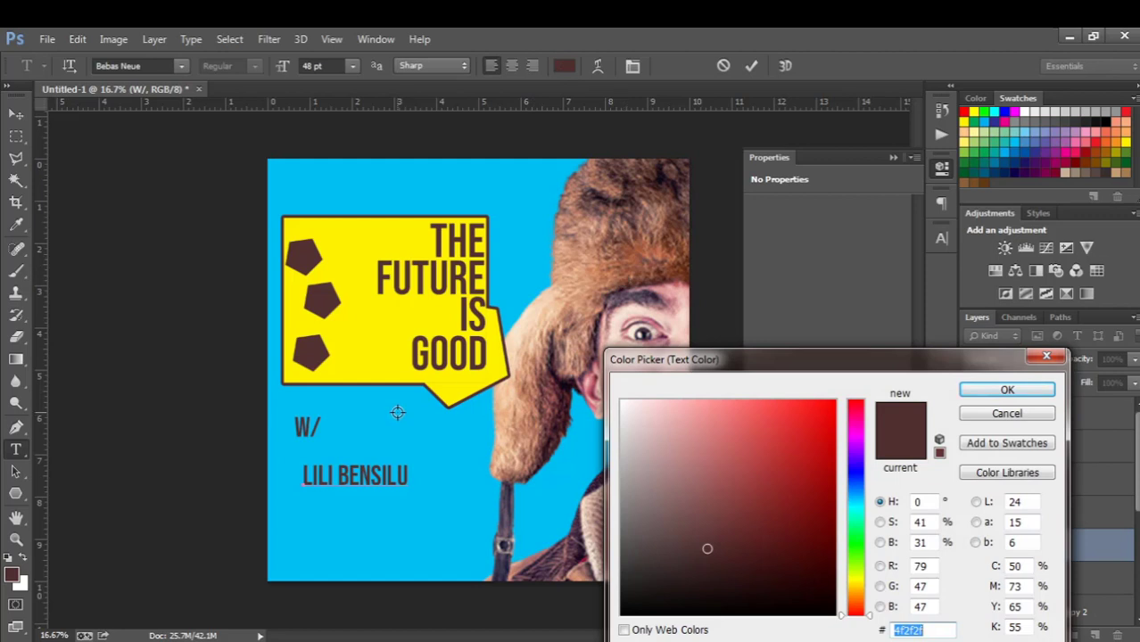
left_click(621, 401)
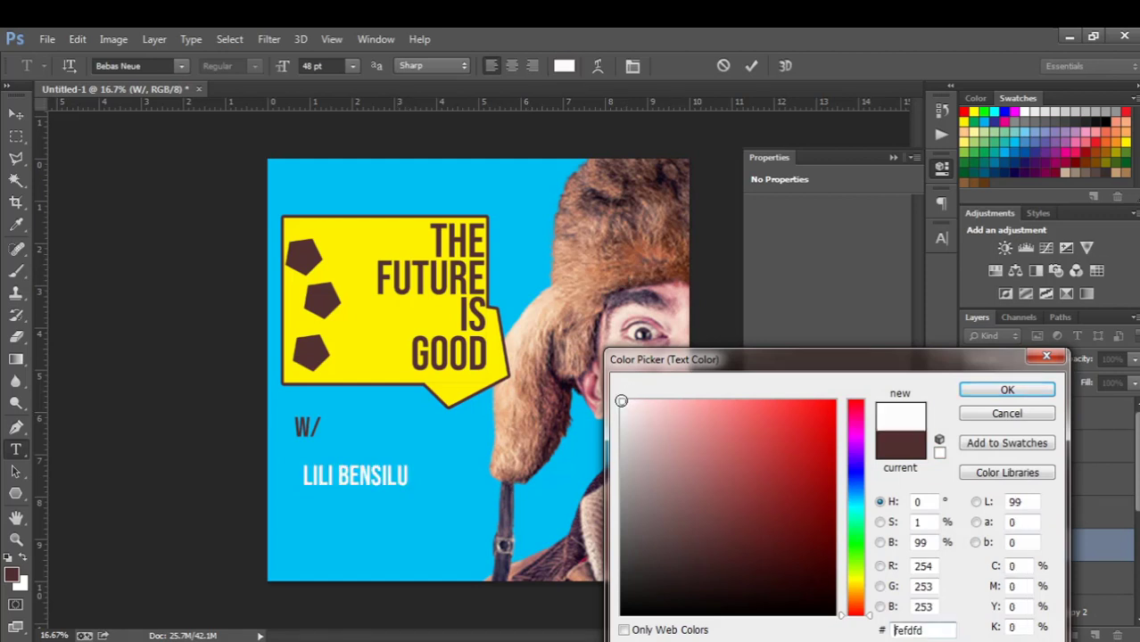
left_click(1027, 108)
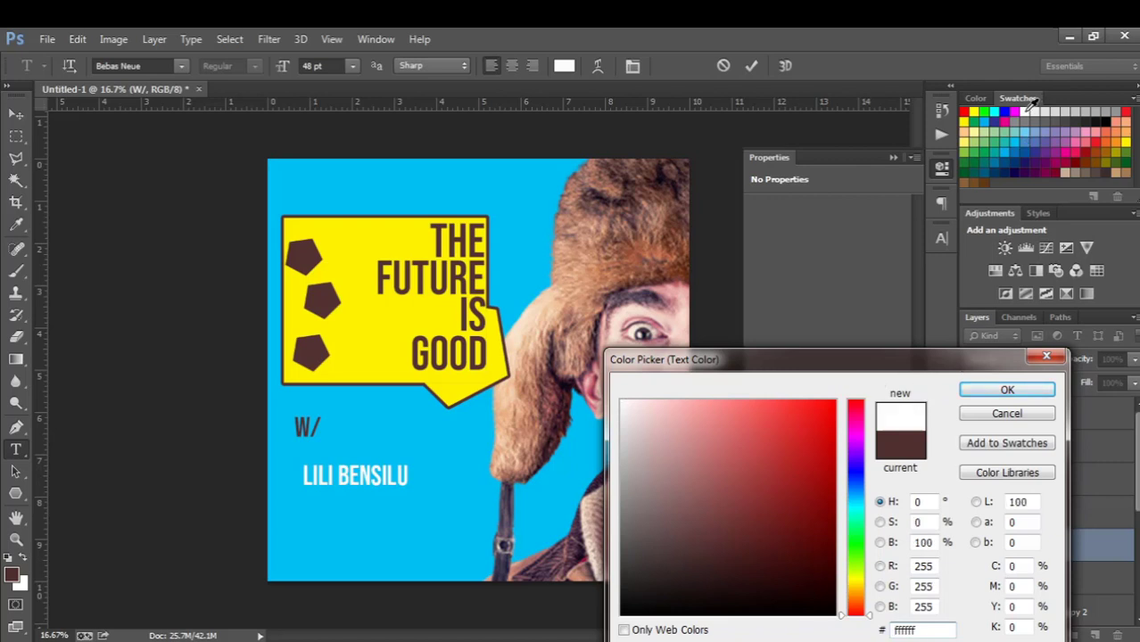
left_click(995, 388)
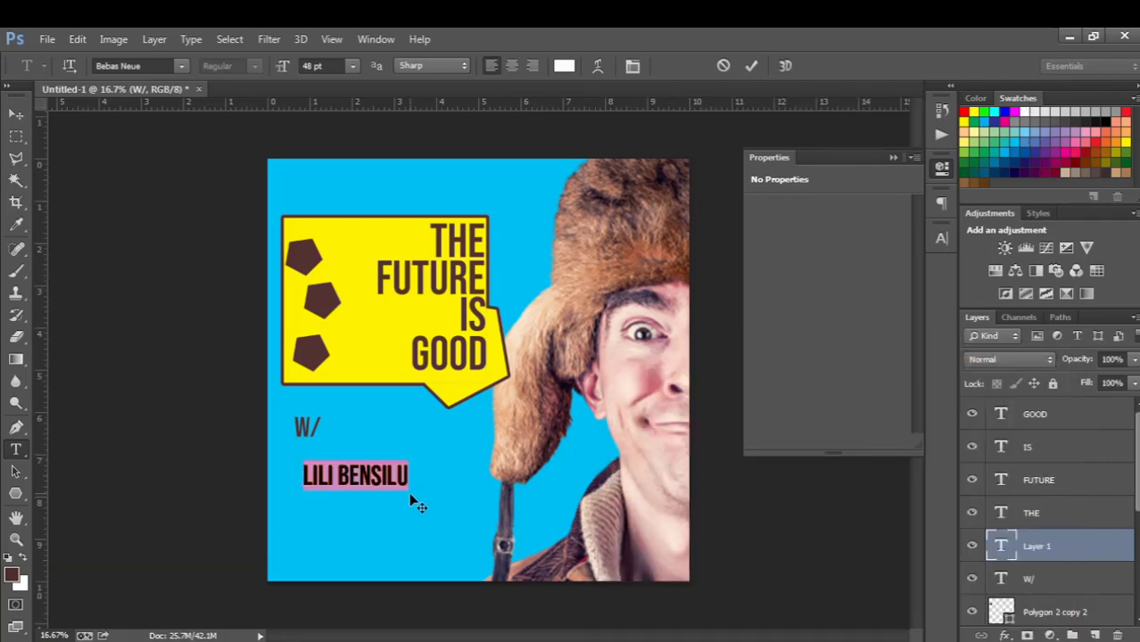
left_click(16, 115)
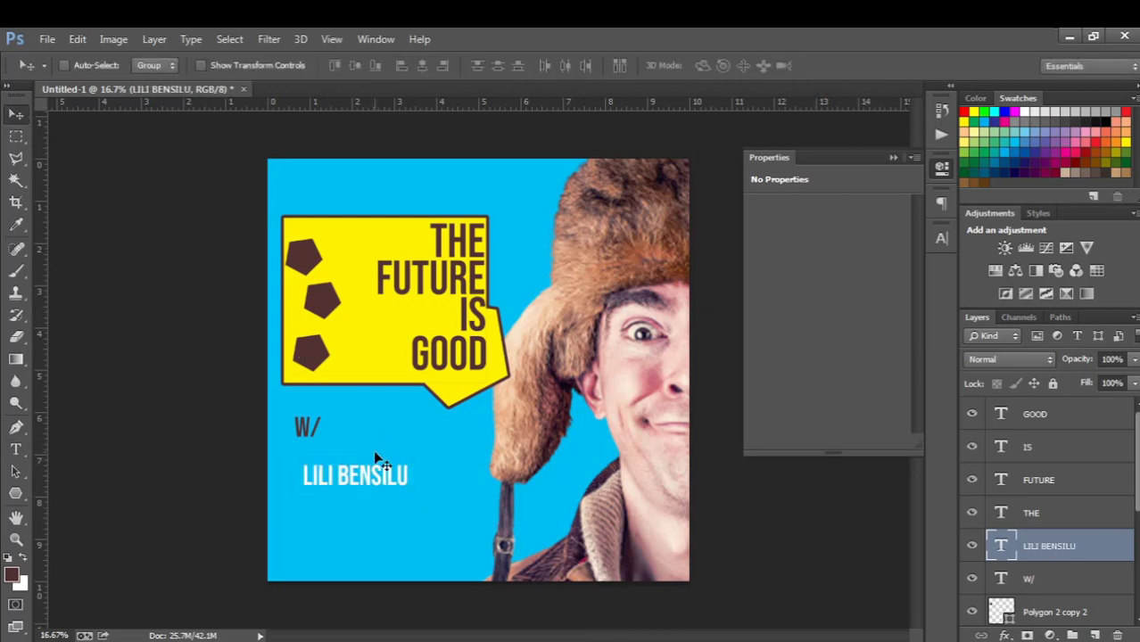
Move the white name up onto the same line beside W/.
left_click_drag(373, 471, 398, 429)
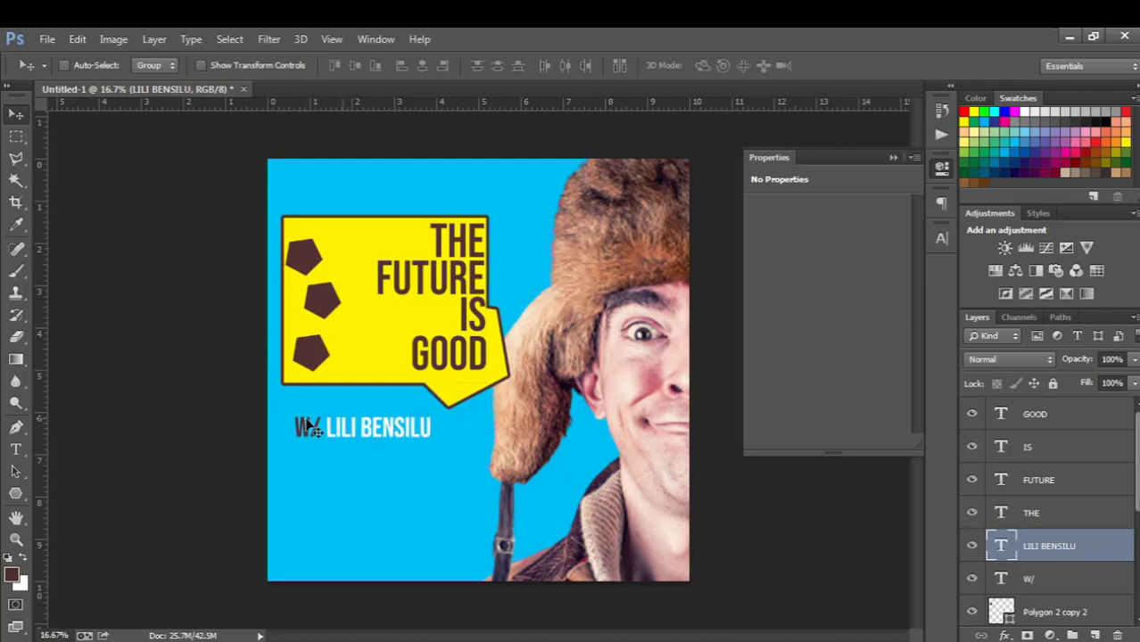
left_click(1035, 579)
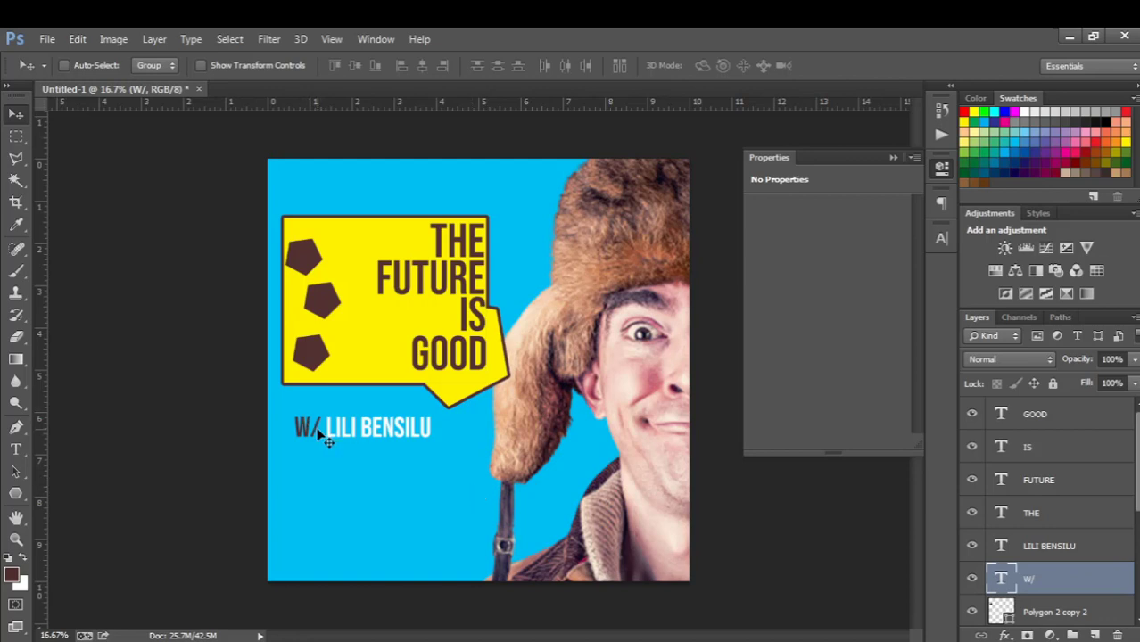
left_click(17, 451)
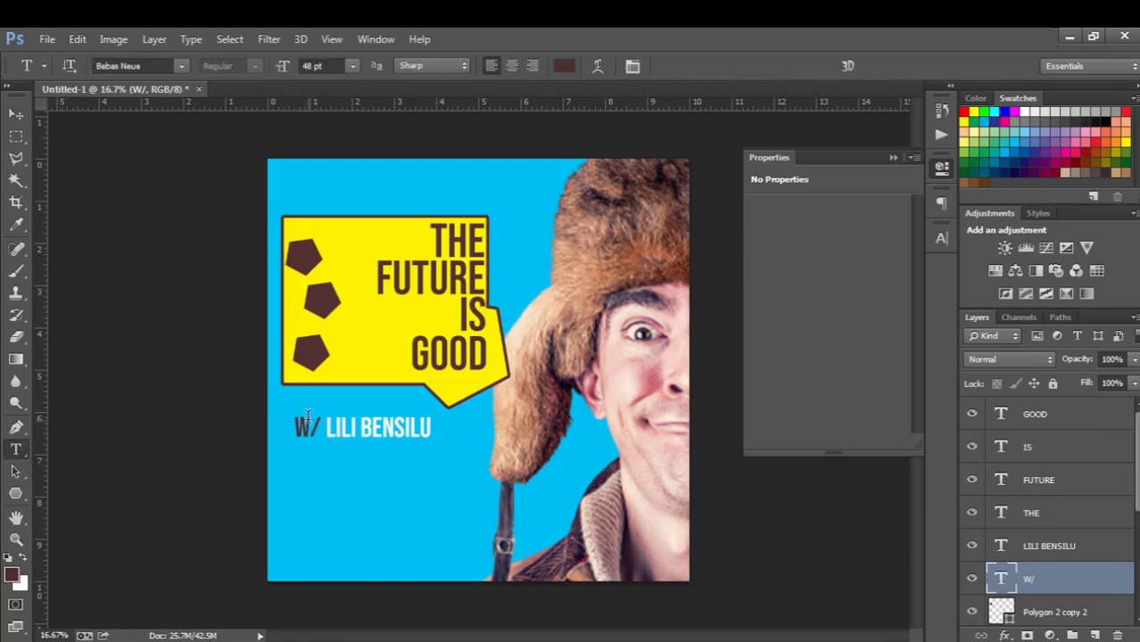
Recolour the W/ characters white and lower the W/ layer's opacity to 55%.
left_click_drag(295, 428, 318, 428)
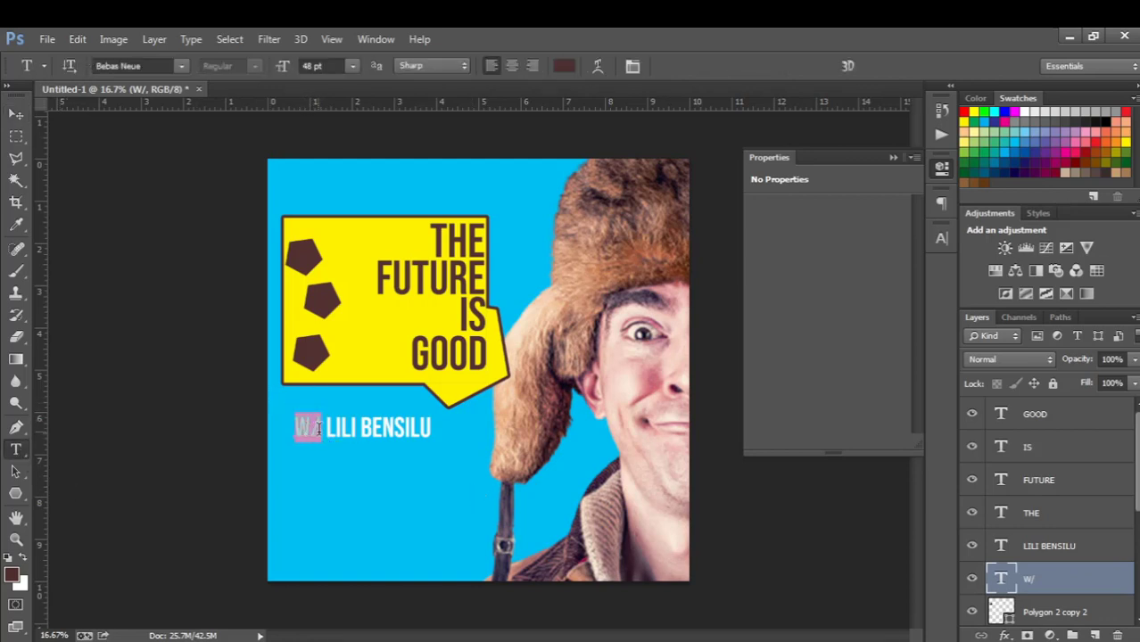
left_click(564, 66)
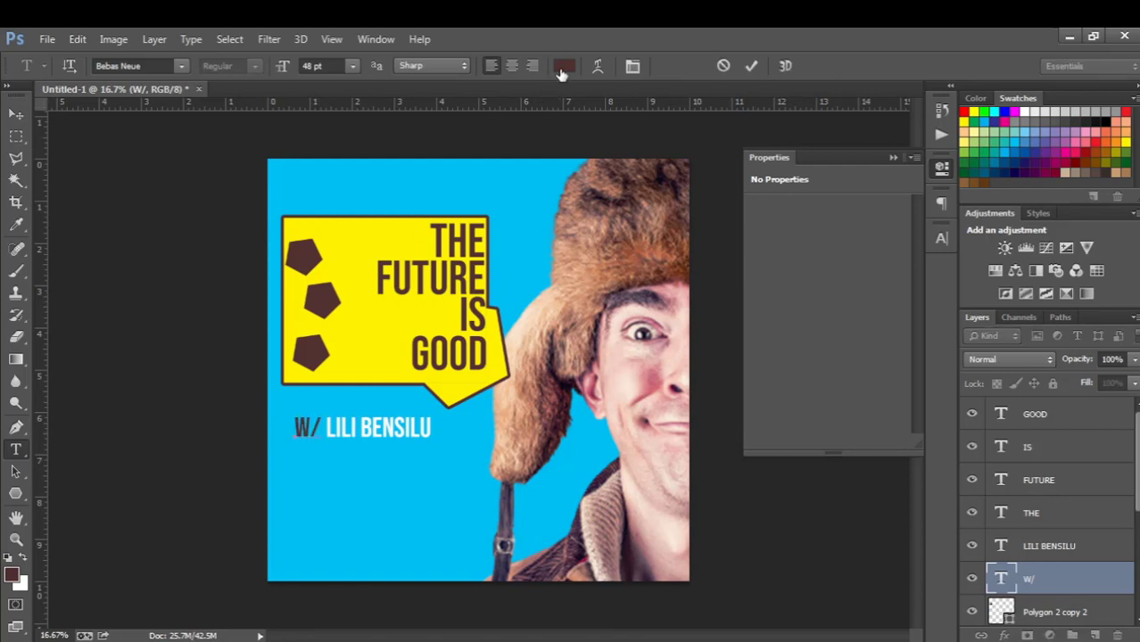
left_click(1026, 111)
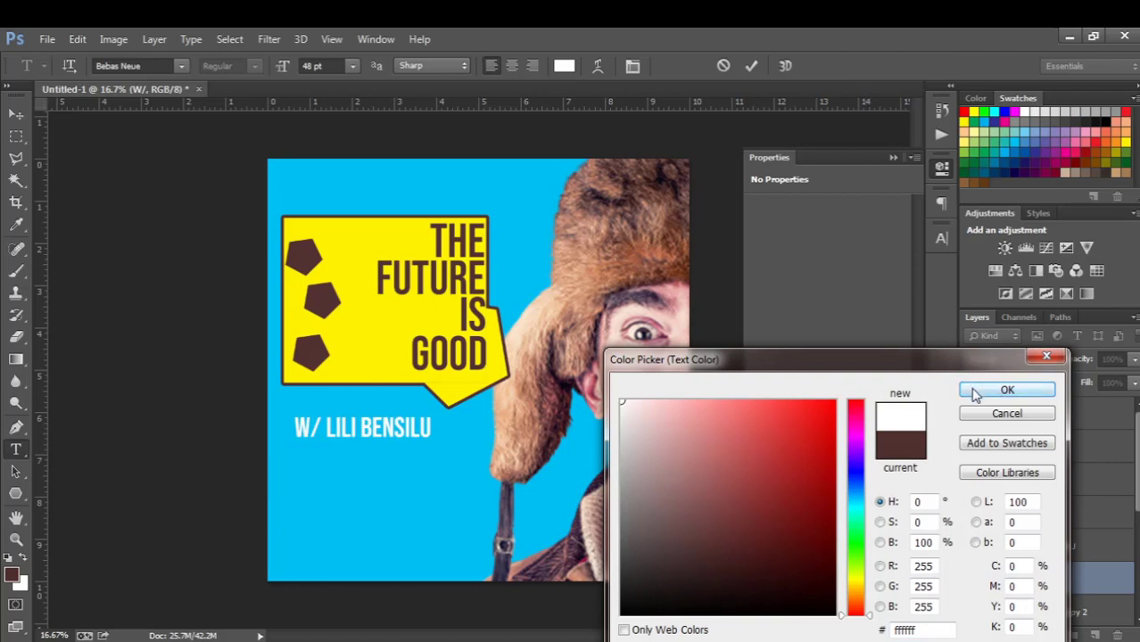
left_click(970, 387)
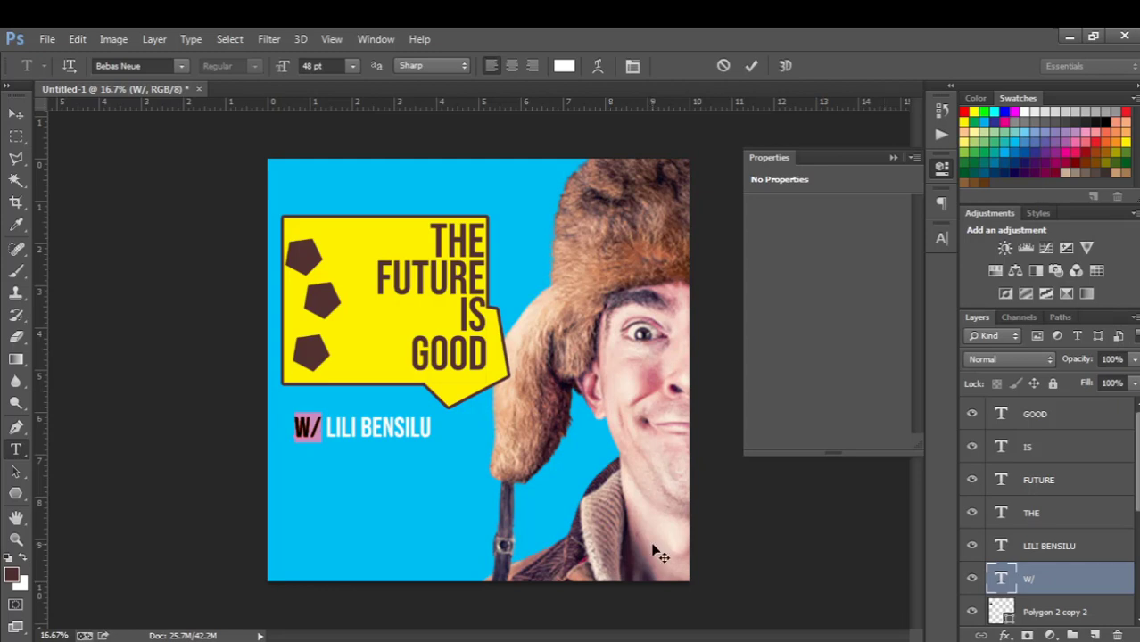
left_click(15, 116)
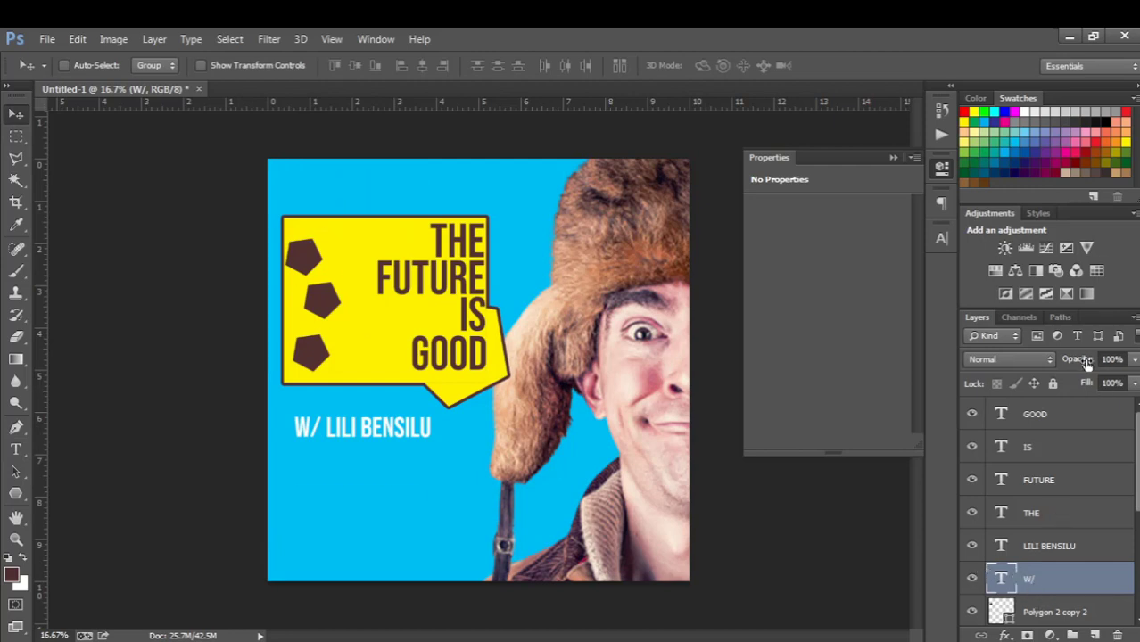
left_click_drag(1066, 362, 1058, 365)
key("Return")
key("alt+Tab")
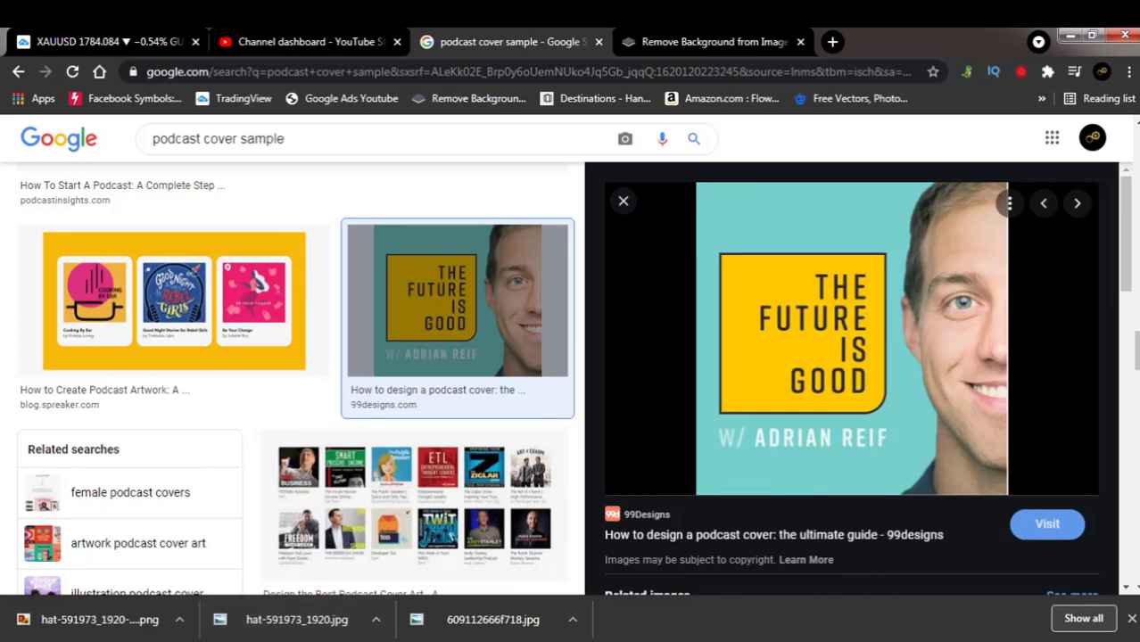
key("alt+Tab")
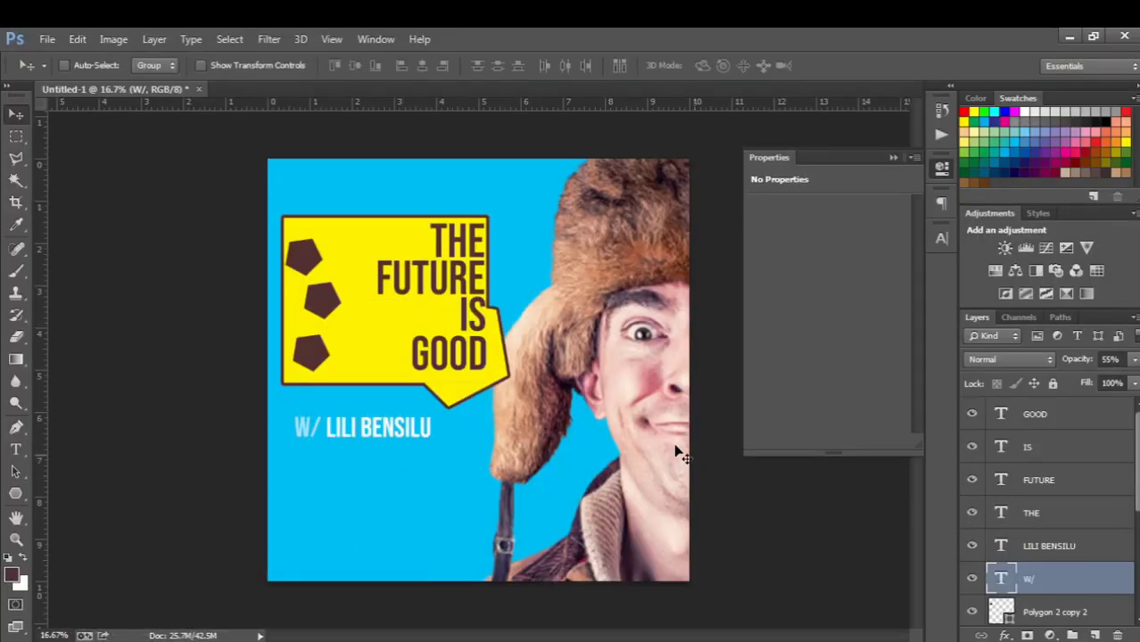
Group the W/ and name layers as Group 2 and enlarge the byline to about 119%.
left_click(1053, 549, "shift")
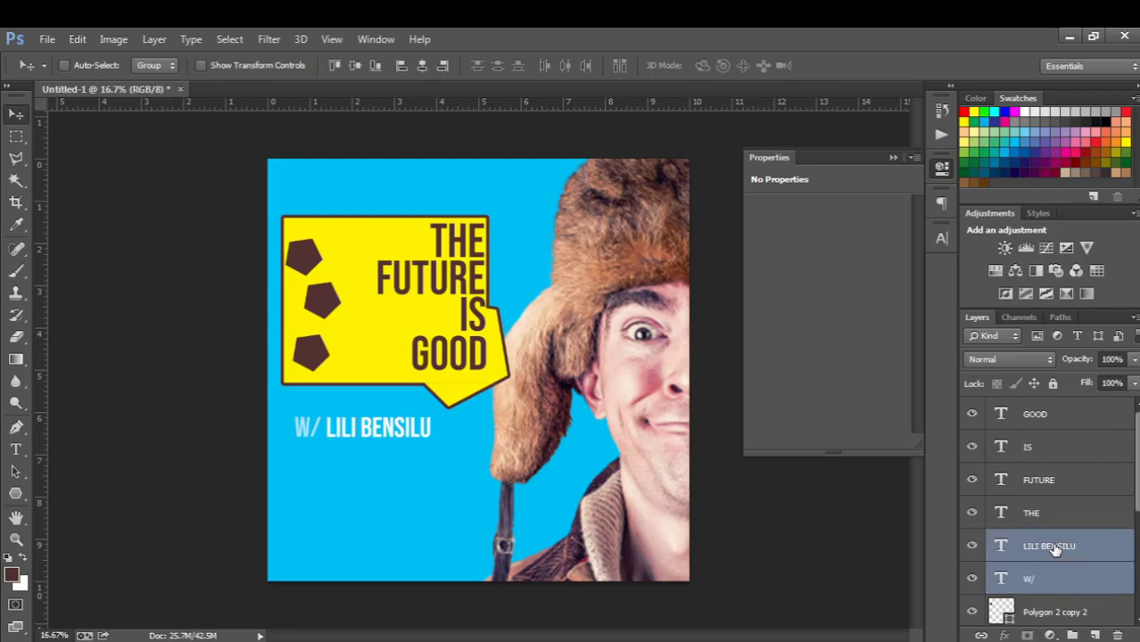
key("ctrl+g")
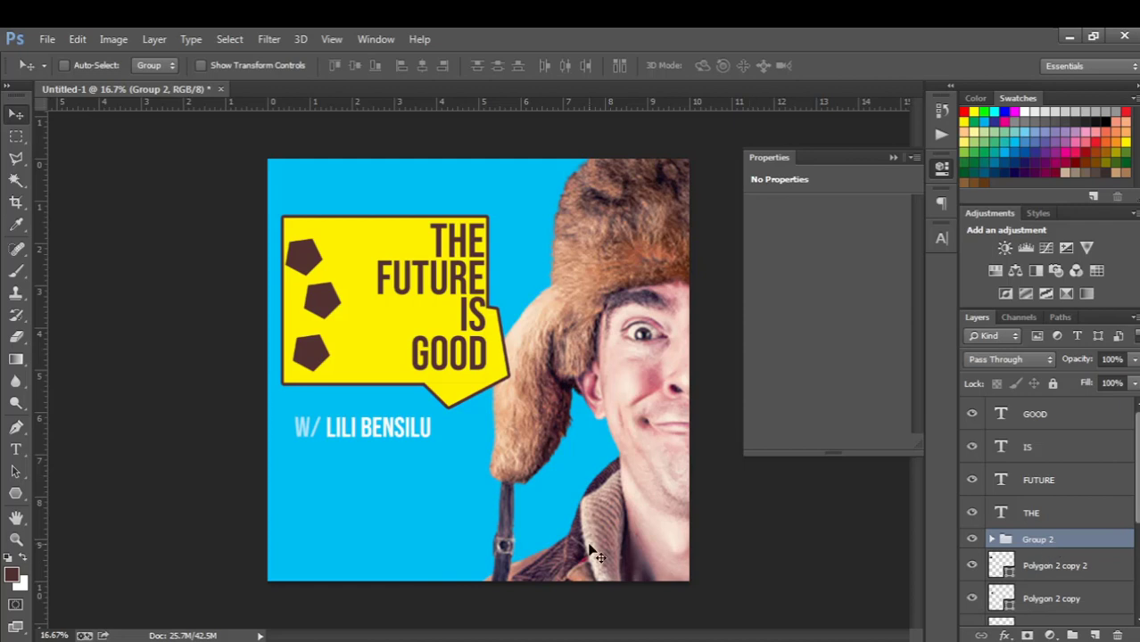
key("ctrl+t")
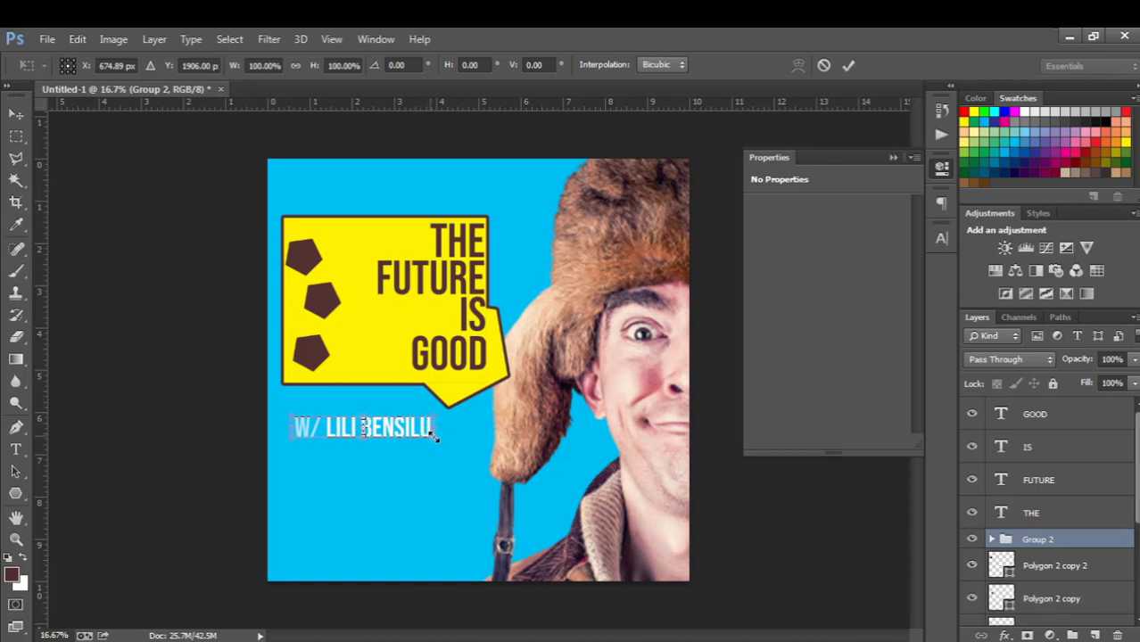
left_click_drag(434, 436, 442, 448)
Apply the resize, nudge the byline up and right, and collapse the Properties panel.
key("Return")
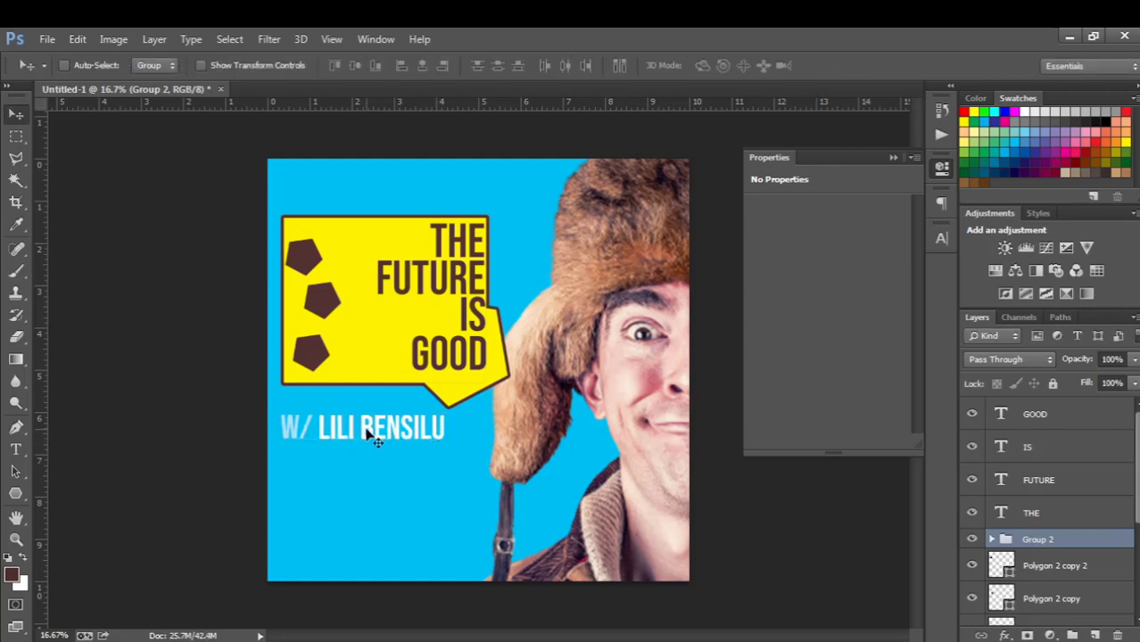
left_click_drag(366, 445, 372, 443)
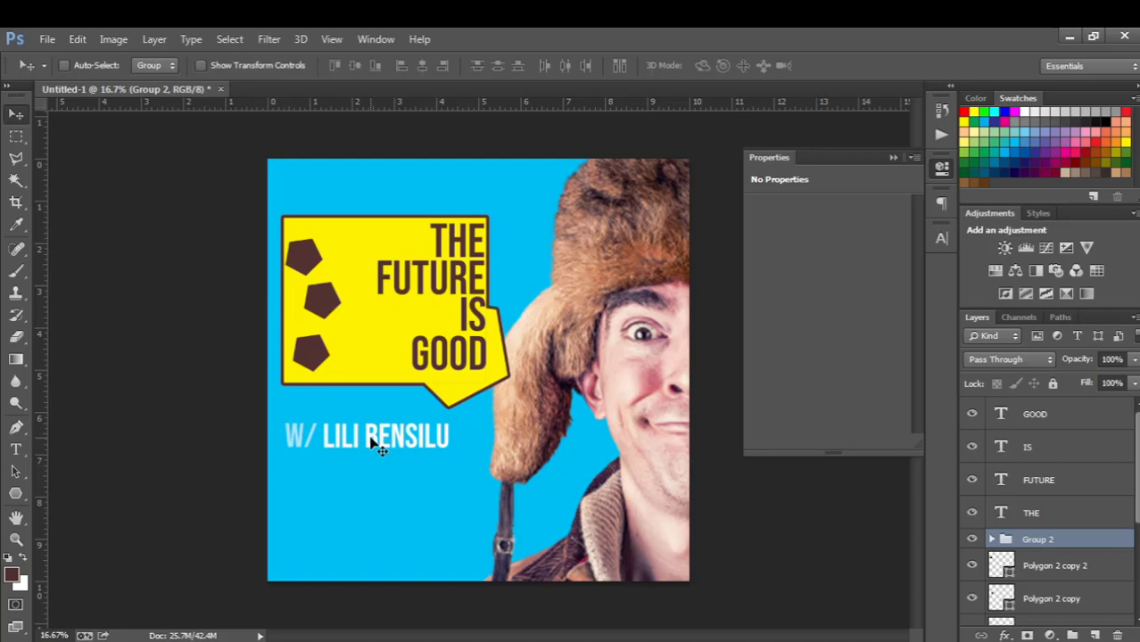
left_click(893, 158)
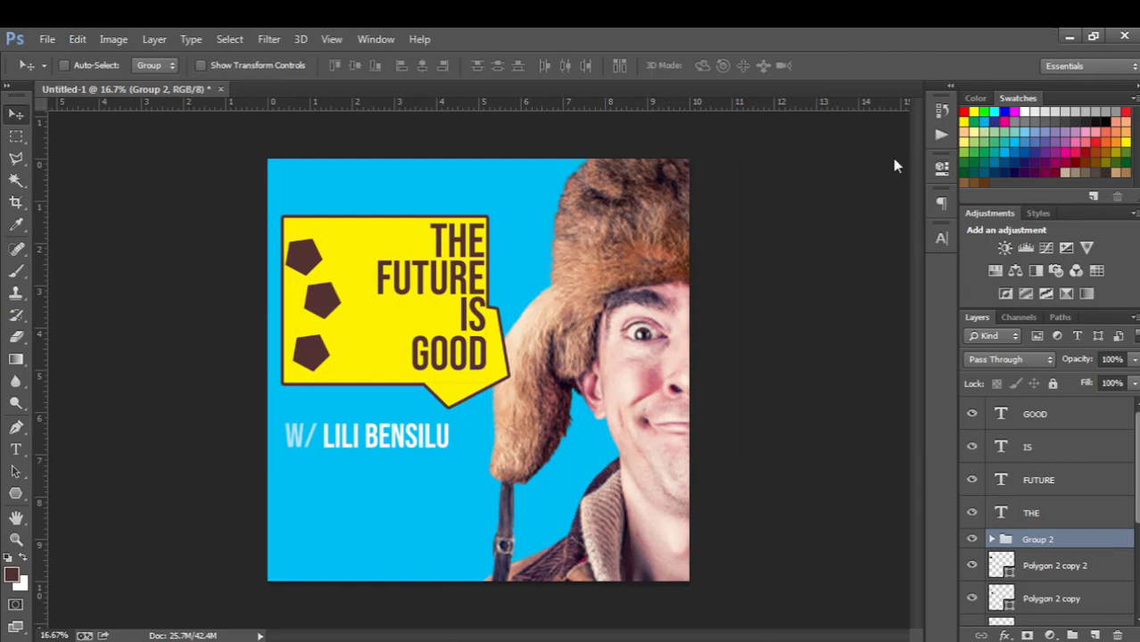